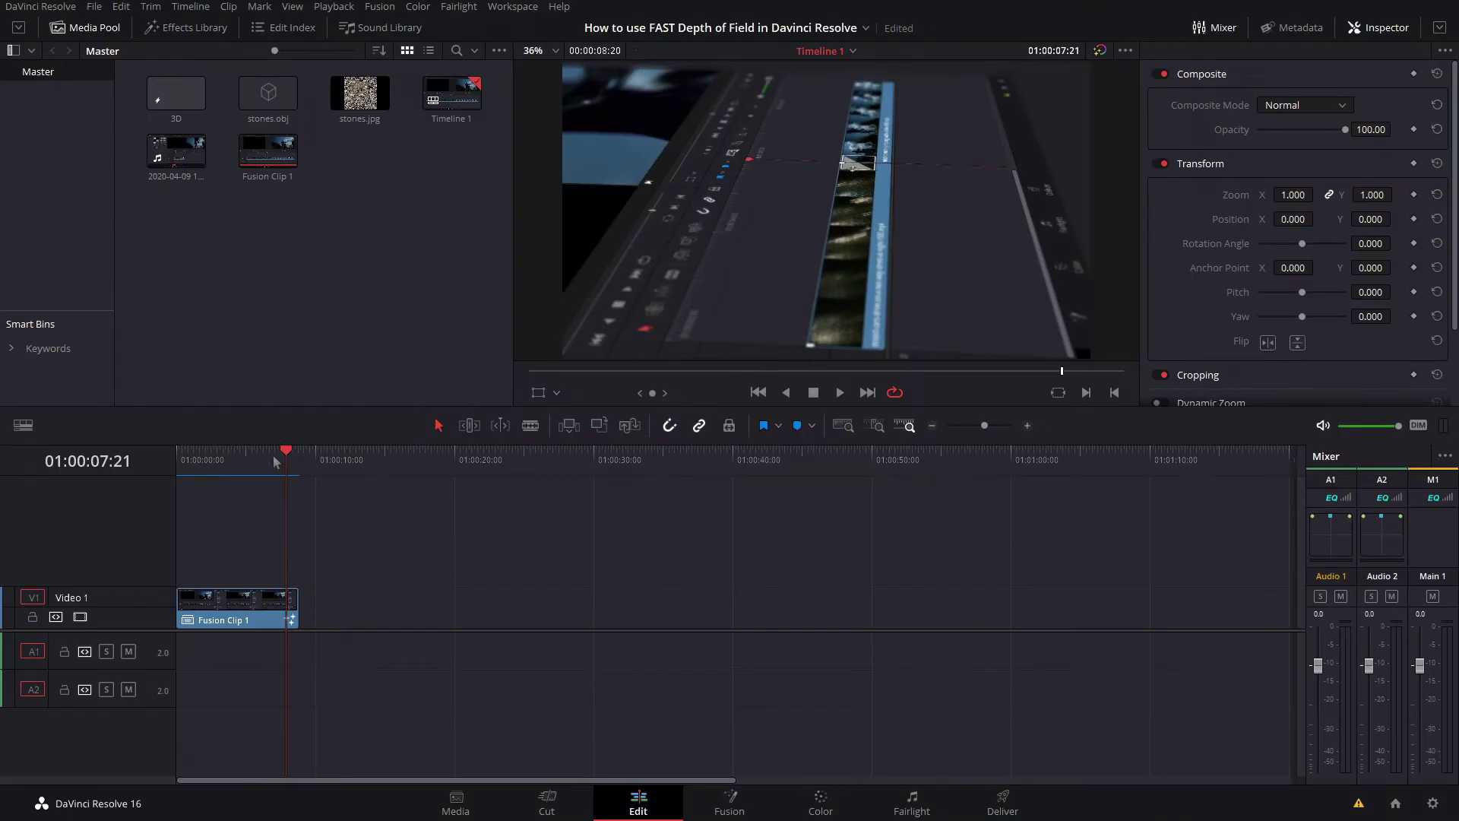
# Play and scrub through the finished 3D screen clip in full screen to examine its depth-of-field blur.
pyautogui.moveTo(276, 461); pyautogui.dragTo(226, 531)
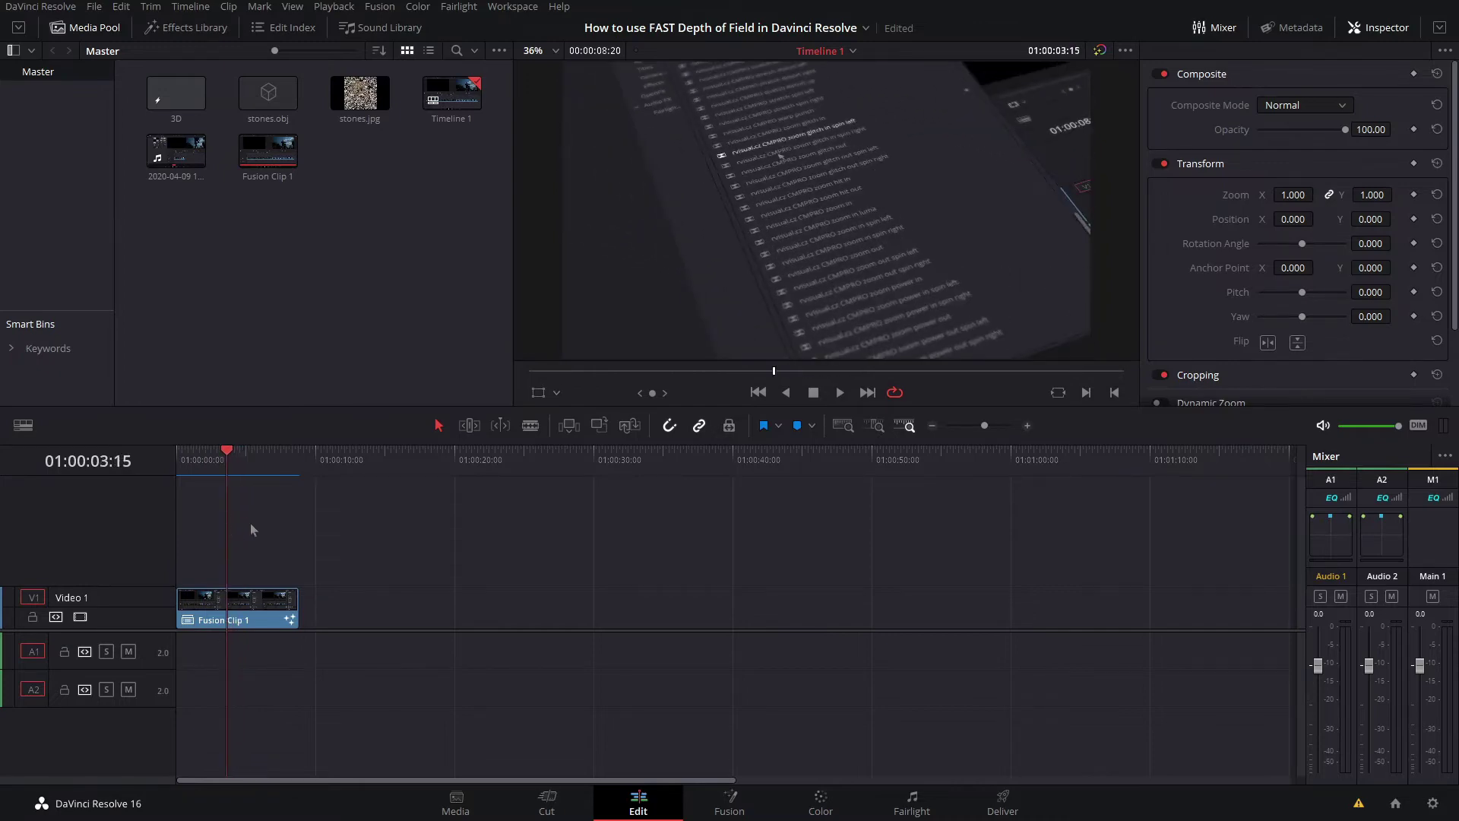
pyautogui.hotkey('ctrl', 'f')
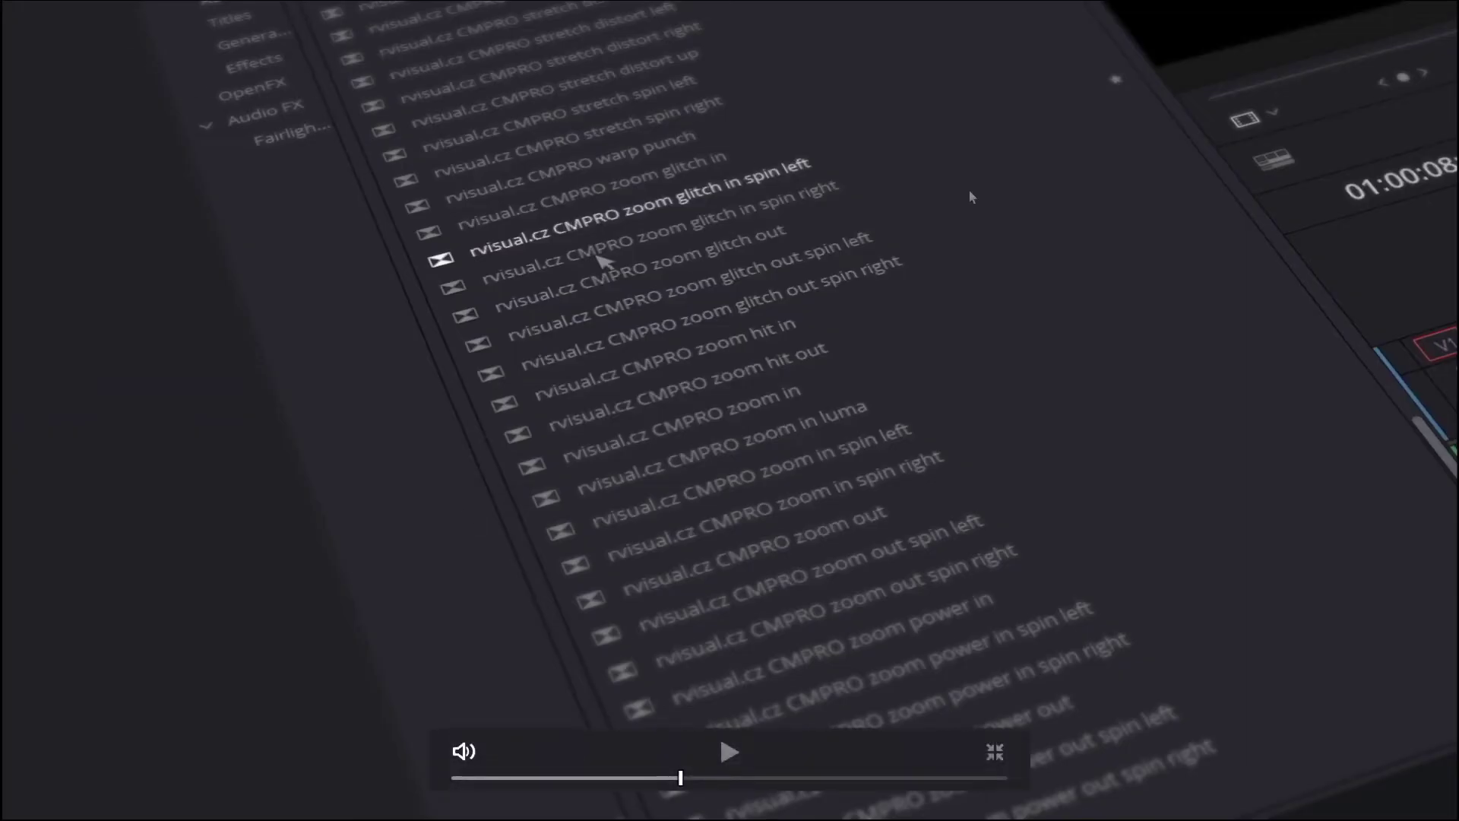
pyautogui.press('space')
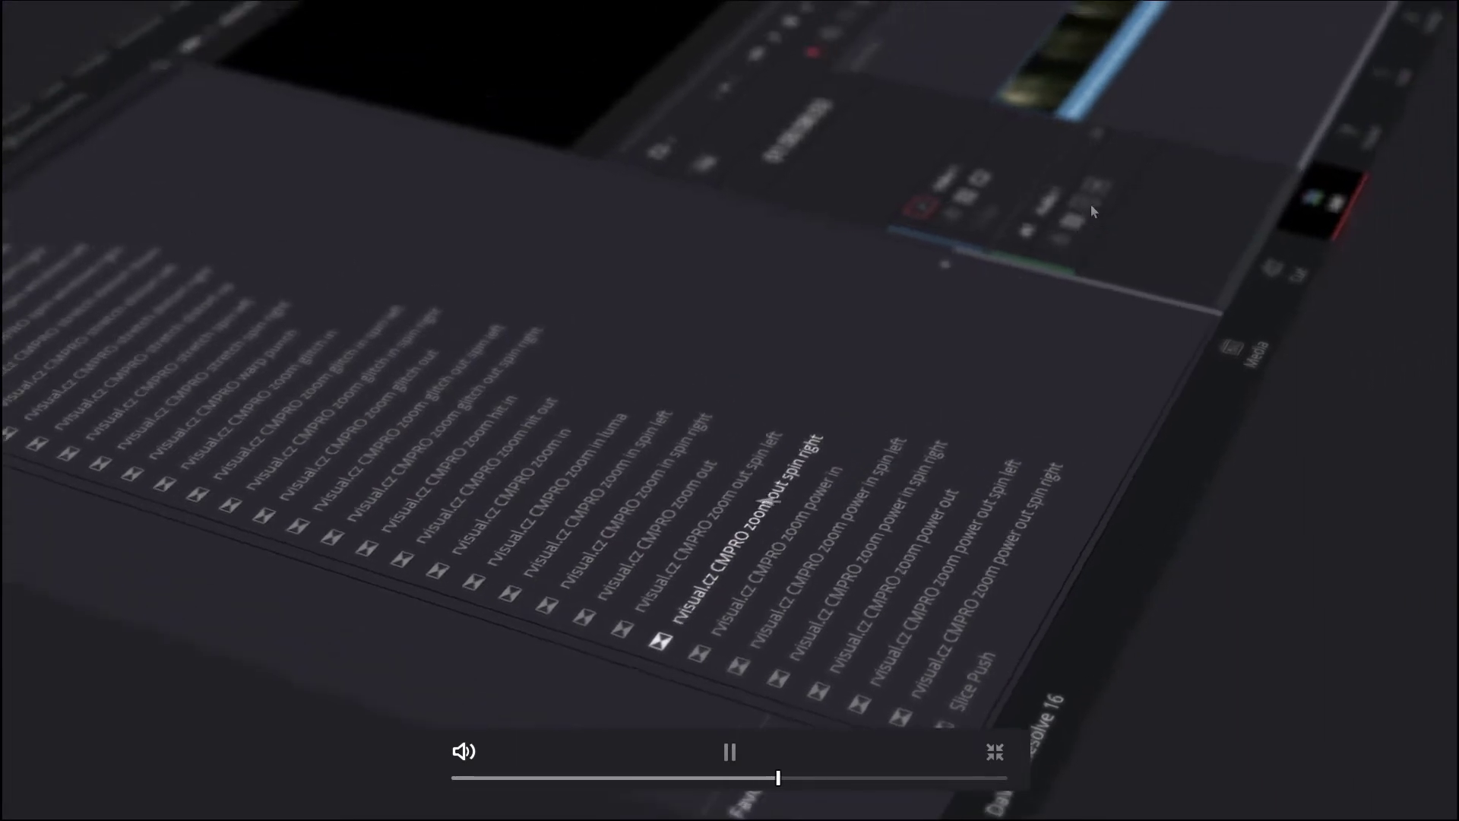
pyautogui.press('space')
pyautogui.press('space')
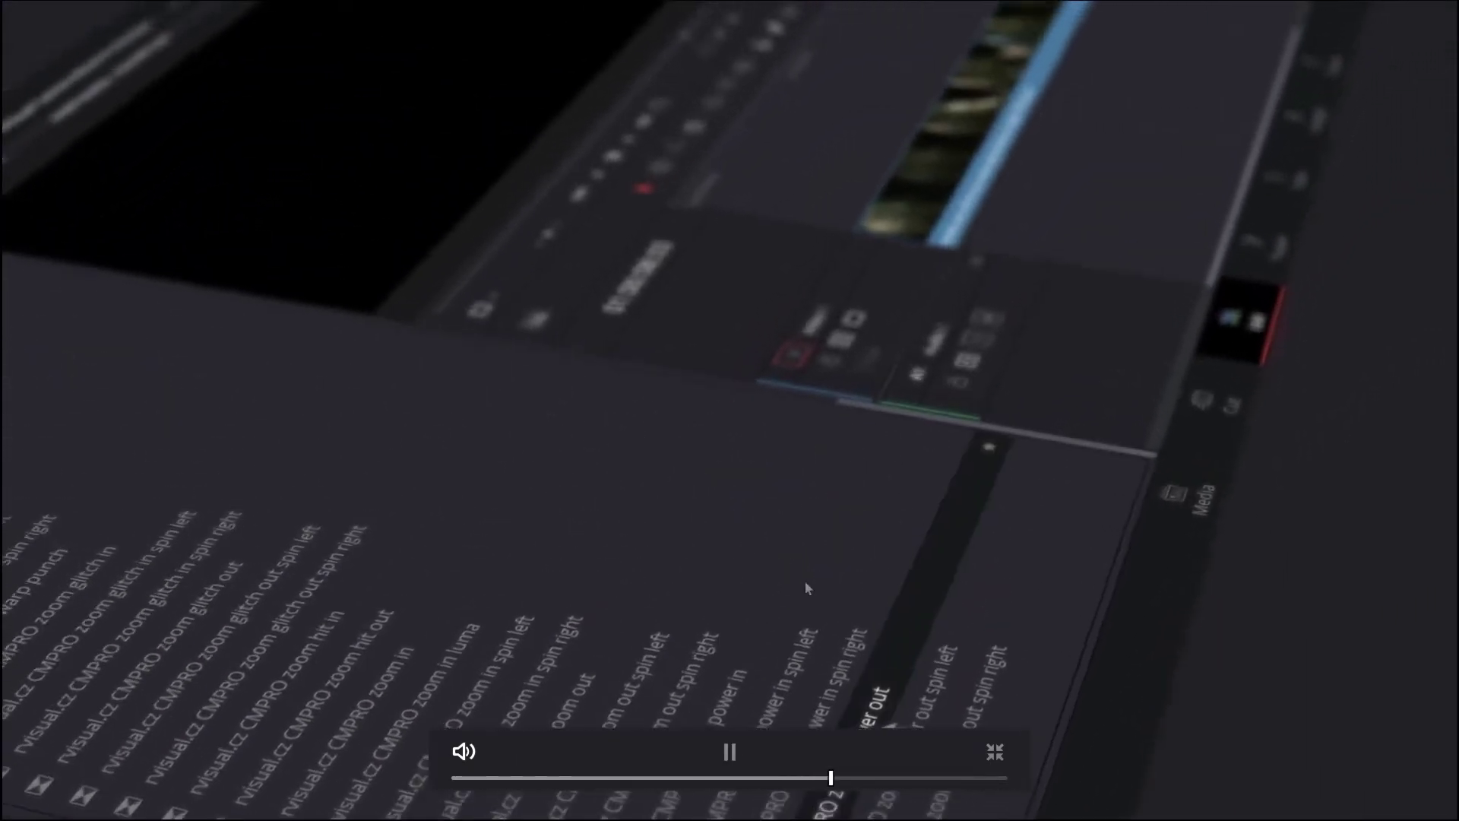
pyautogui.press('space')
pyautogui.press('space')
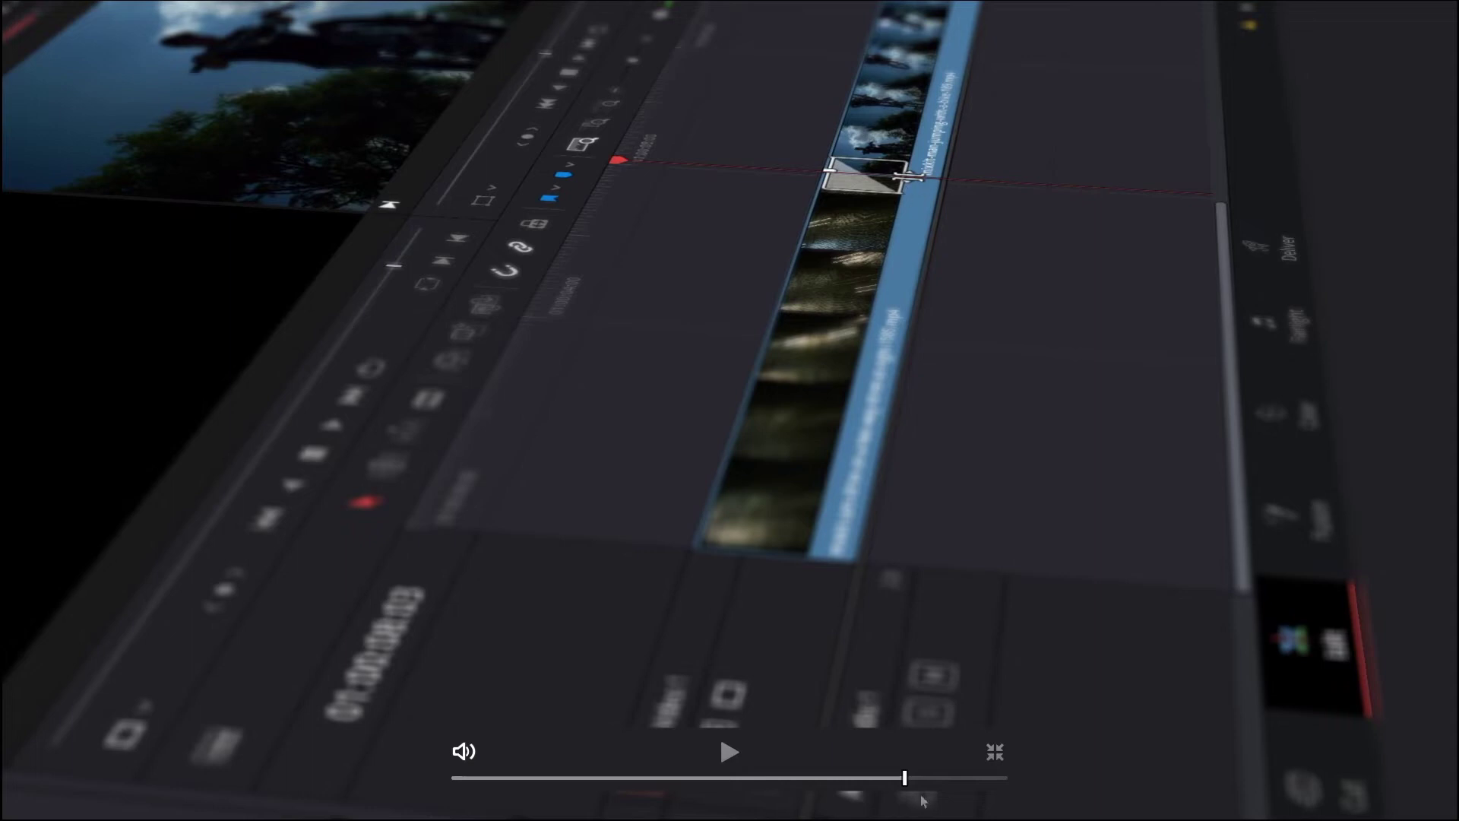
pyautogui.moveTo(922, 800); pyautogui.dragTo(631, 781)
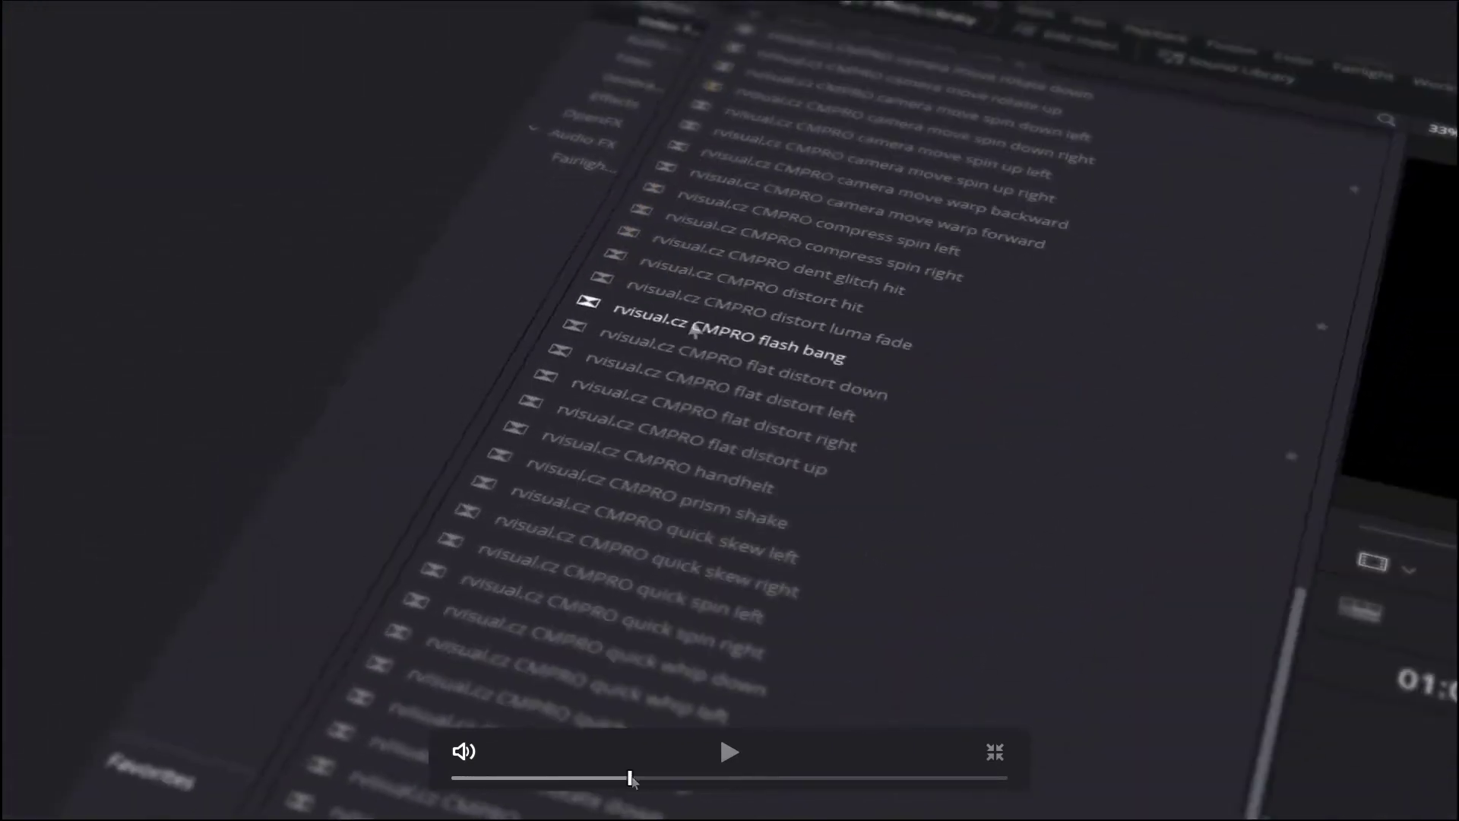
pyautogui.press('Escape')
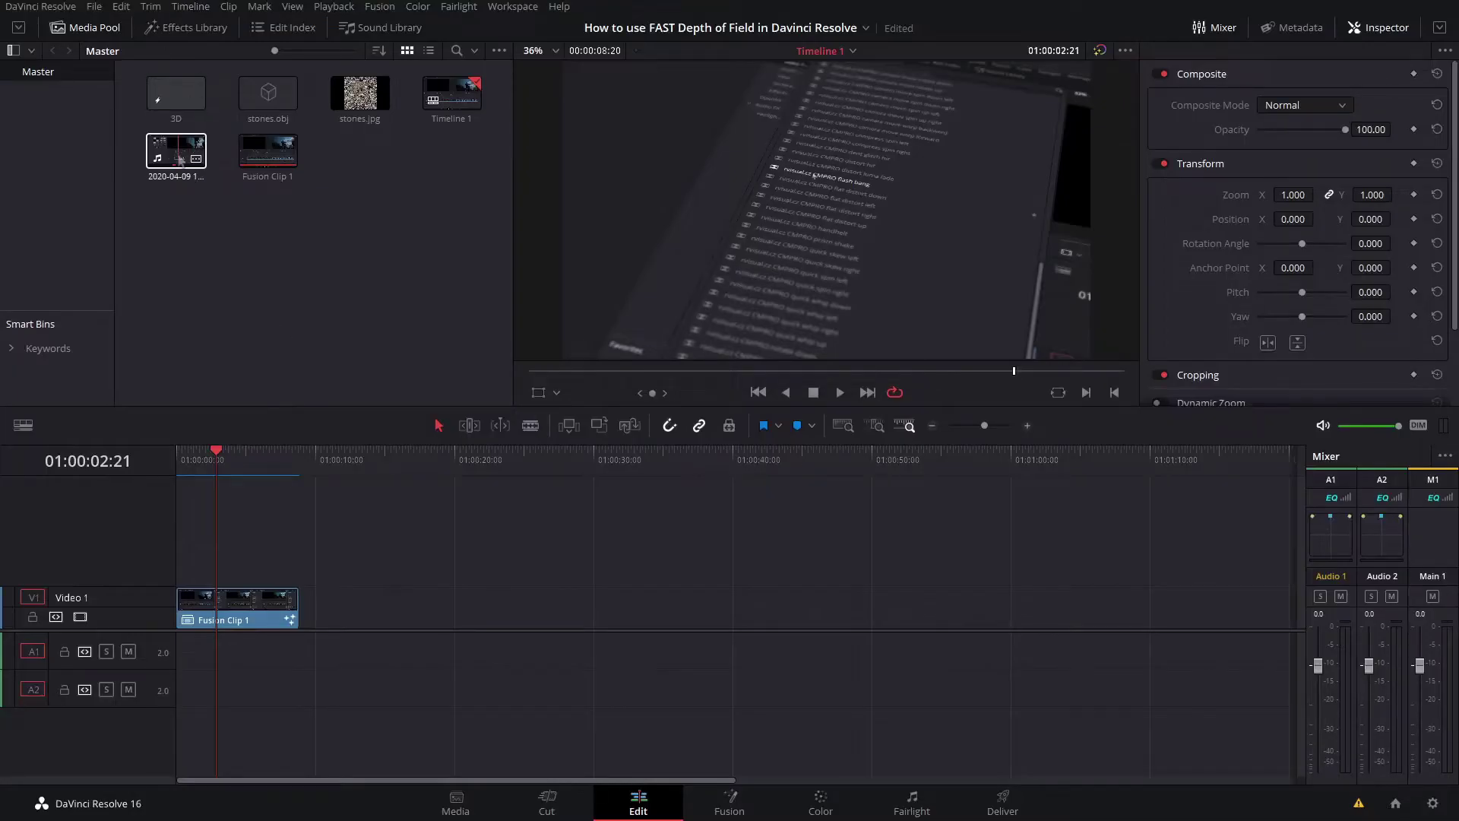
# Place a second copy of Fusion Clip 1 directly after the first on Video 1 and open it for Fusion compositing.
pyautogui.moveTo(272, 157); pyautogui.dragTo(472, 608)
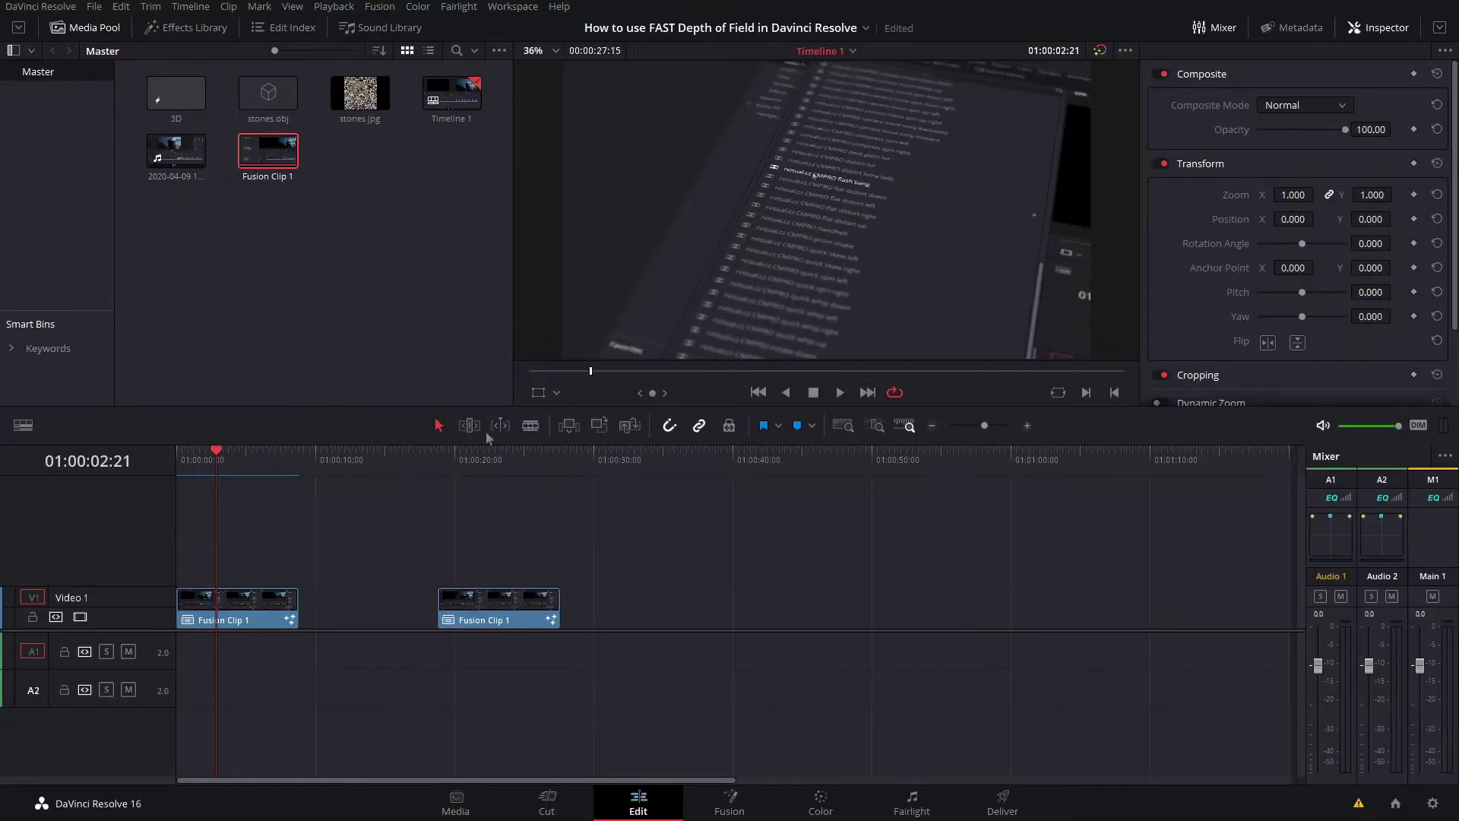
pyautogui.moveTo(520, 467); pyautogui.dragTo(499, 467)
pyautogui.moveTo(500, 618); pyautogui.dragTo(361, 621)
pyautogui.moveTo(380, 465); pyautogui.dragTo(338, 467)
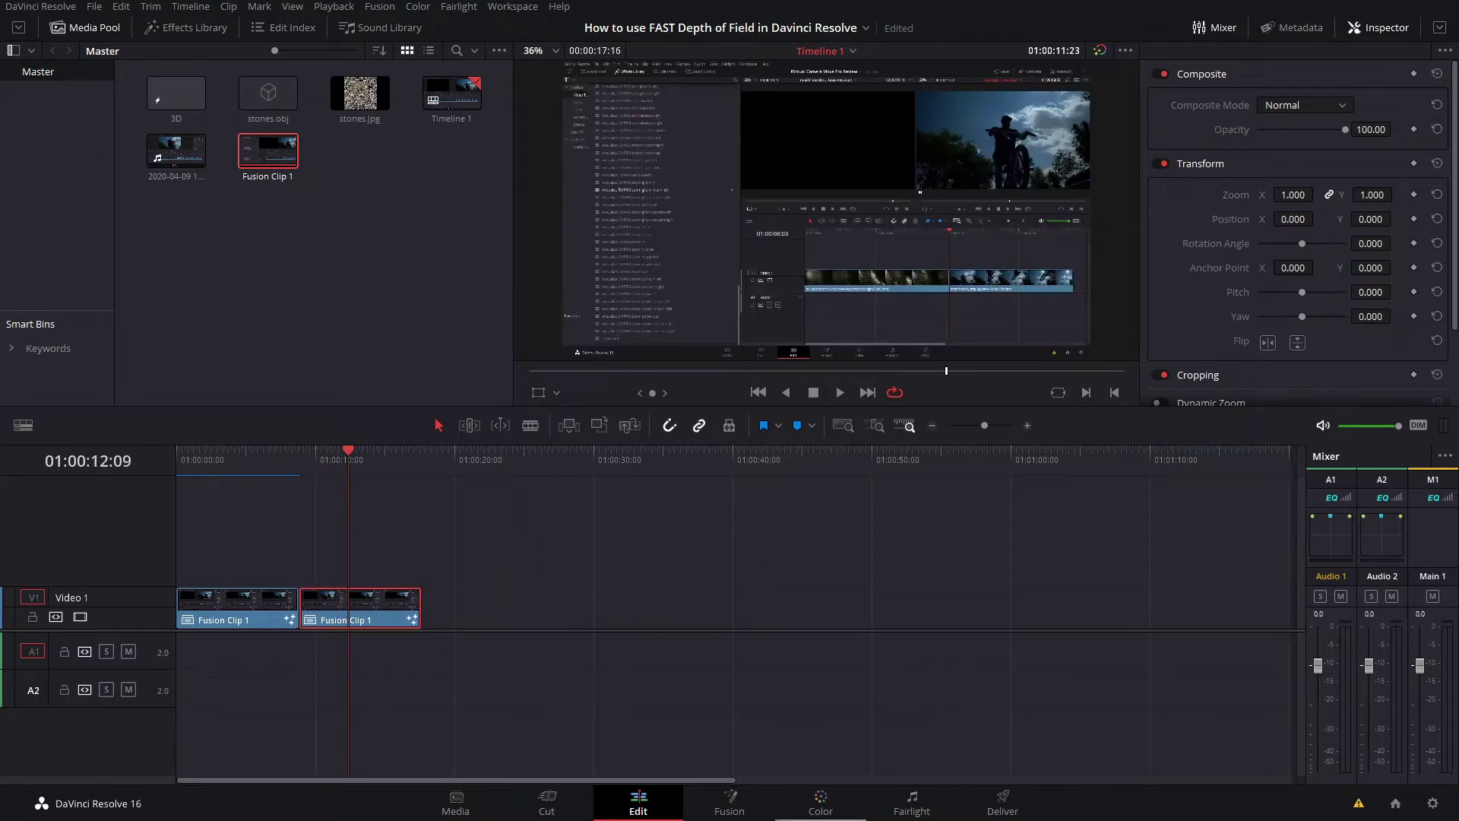
pyautogui.click(719, 805)
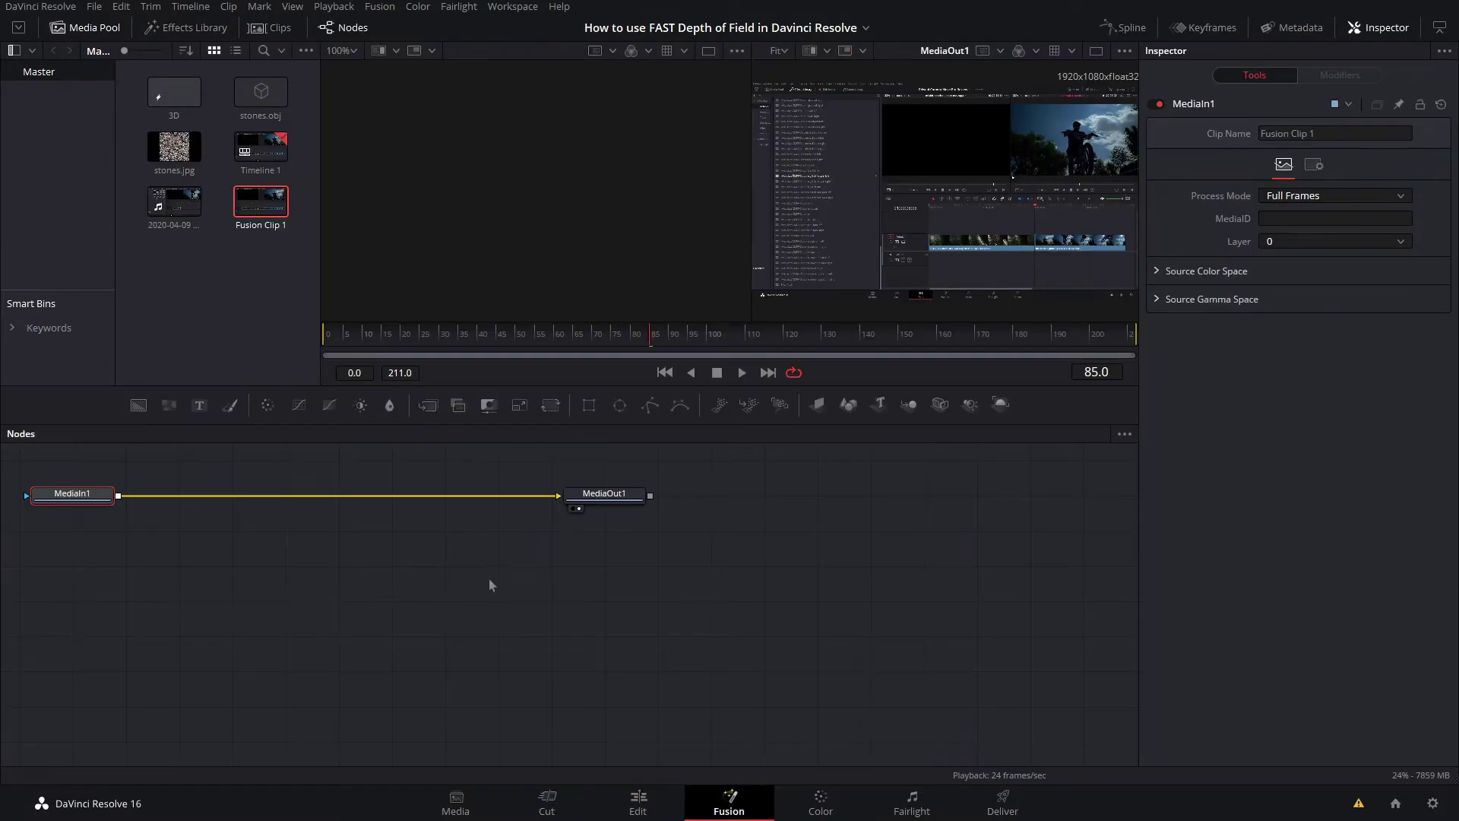
# Add ImagePlane3D, Merge3D, Camera3D and Renderer3D nodes above the link between MediaIn1 and MediaOut1.
pyautogui.moveTo(488, 581); pyautogui.dragTo(693, 717)
pyautogui.moveTo(817, 403); pyautogui.dragTo(447, 602)
pyautogui.moveTo(912, 407); pyautogui.dragTo(494, 597)
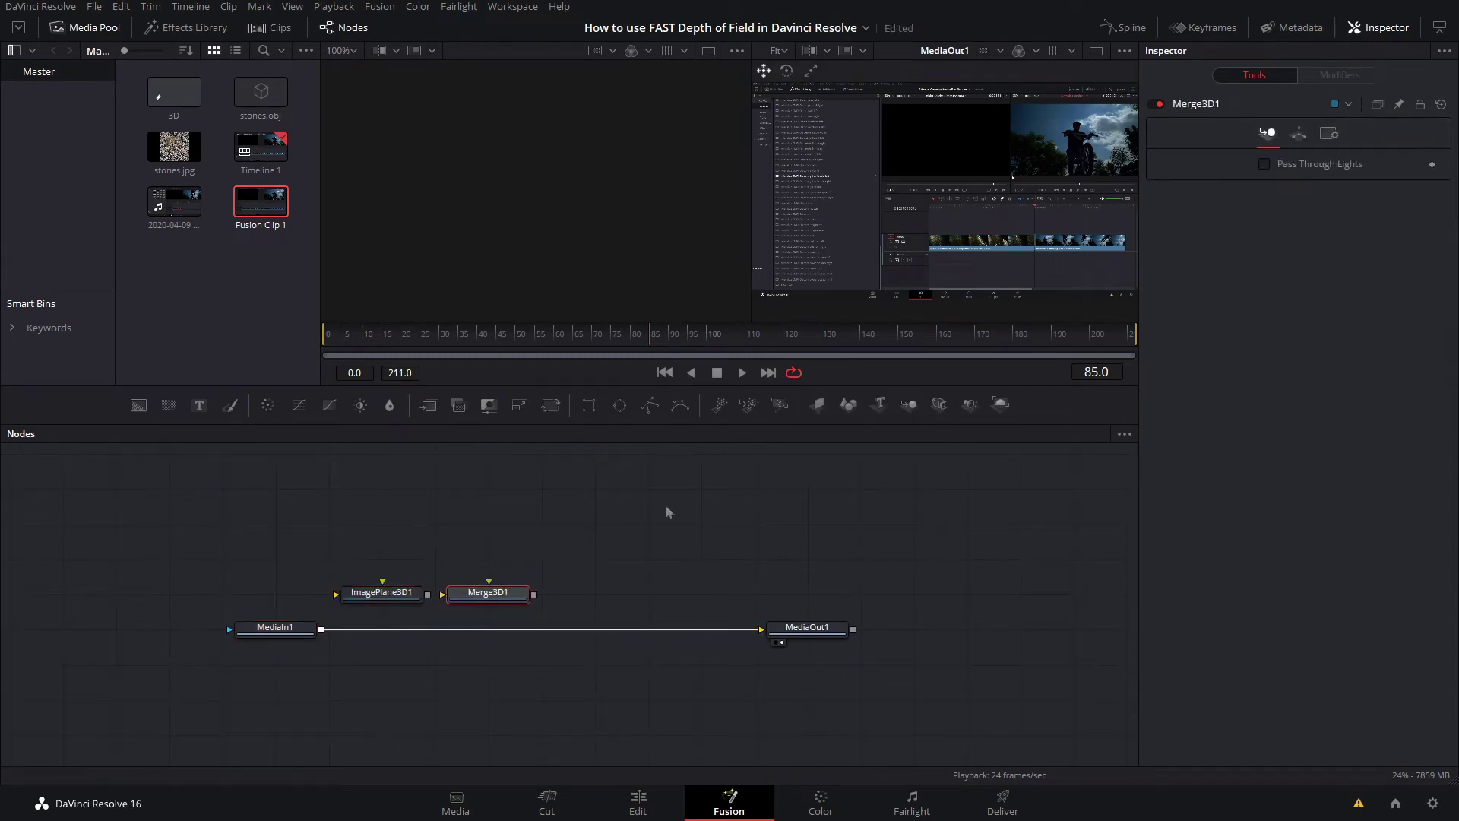
pyautogui.click(940, 403)
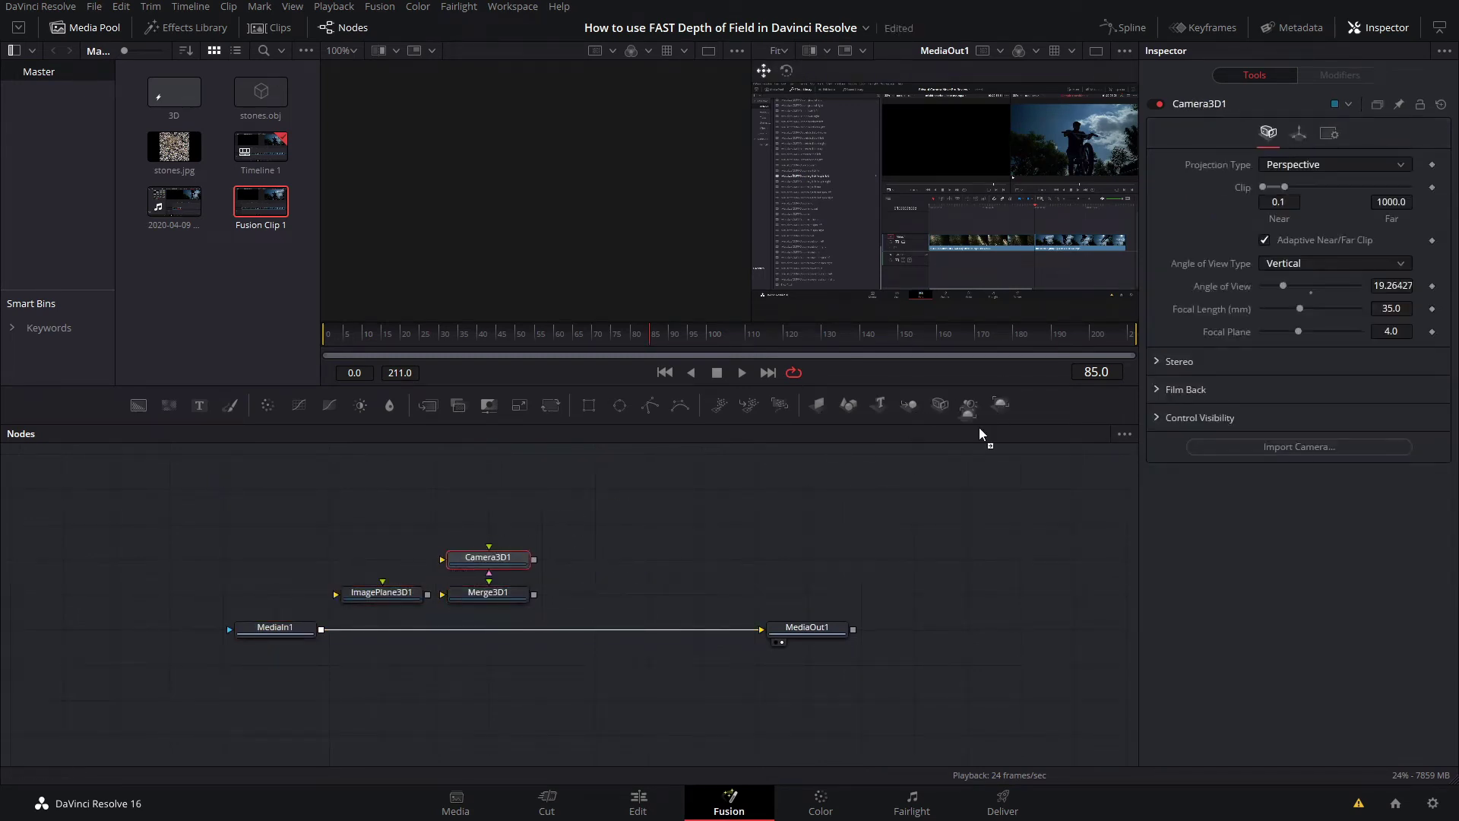
pyautogui.moveTo(1001, 409); pyautogui.dragTo(594, 596)
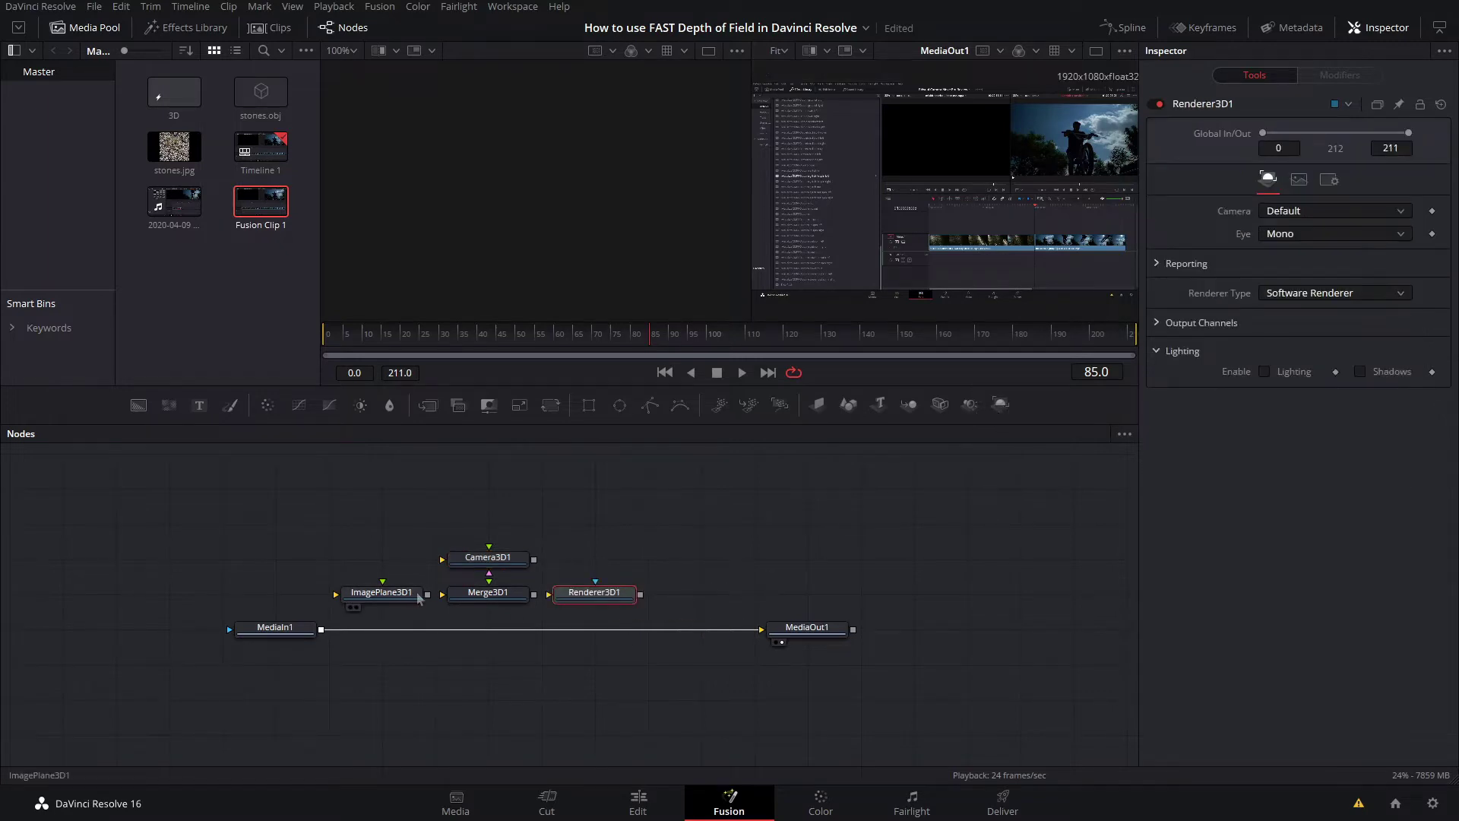
# Connect MediaIn1 through the image plane, merge and renderer to MediaOut1, with the camera feeding the merge.
pyautogui.click(418, 595)
pyautogui.moveTo(427, 593); pyautogui.dragTo(490, 606)
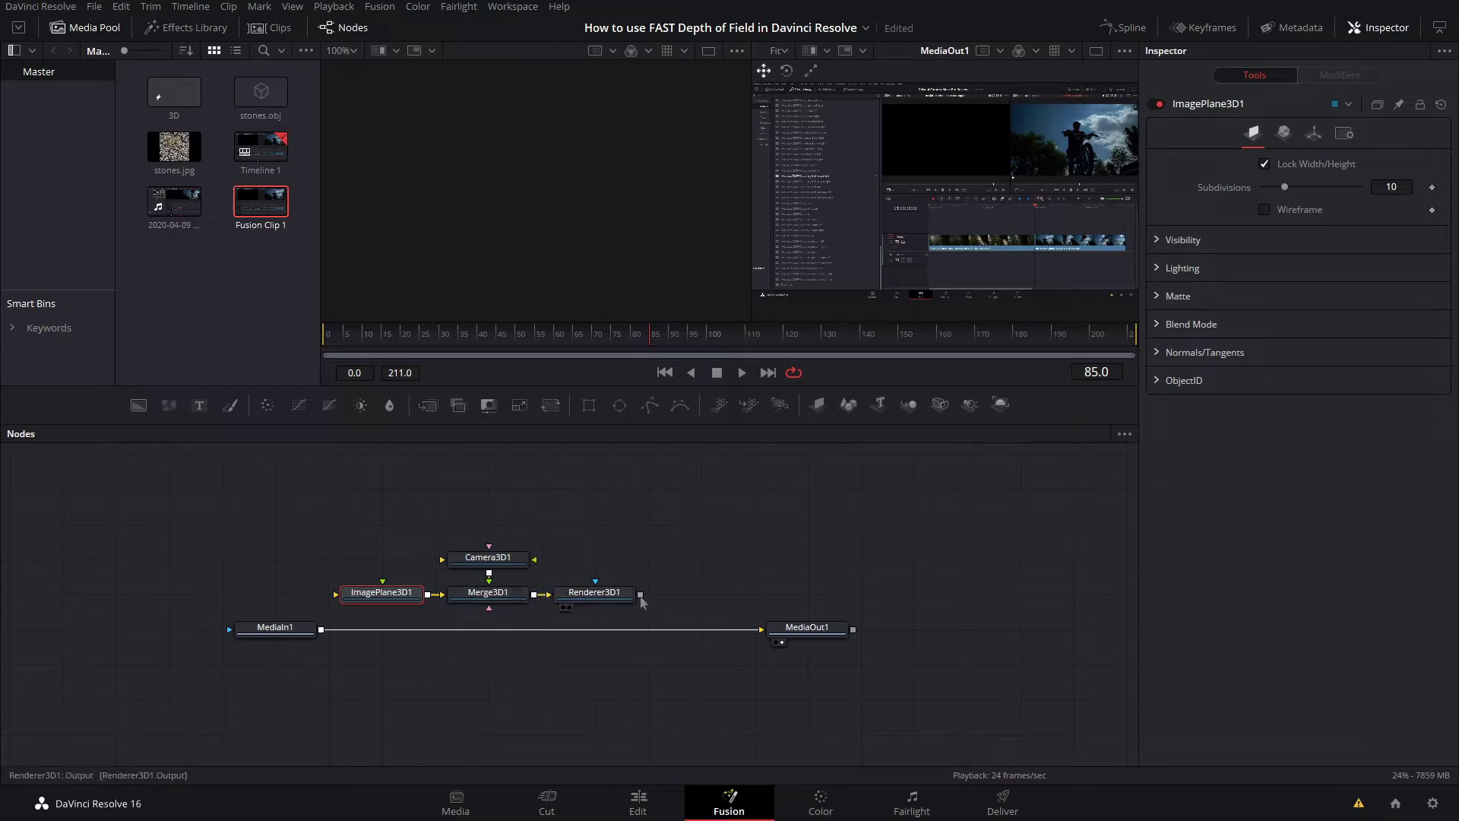
pyautogui.moveTo(641, 597); pyautogui.dragTo(760, 635)
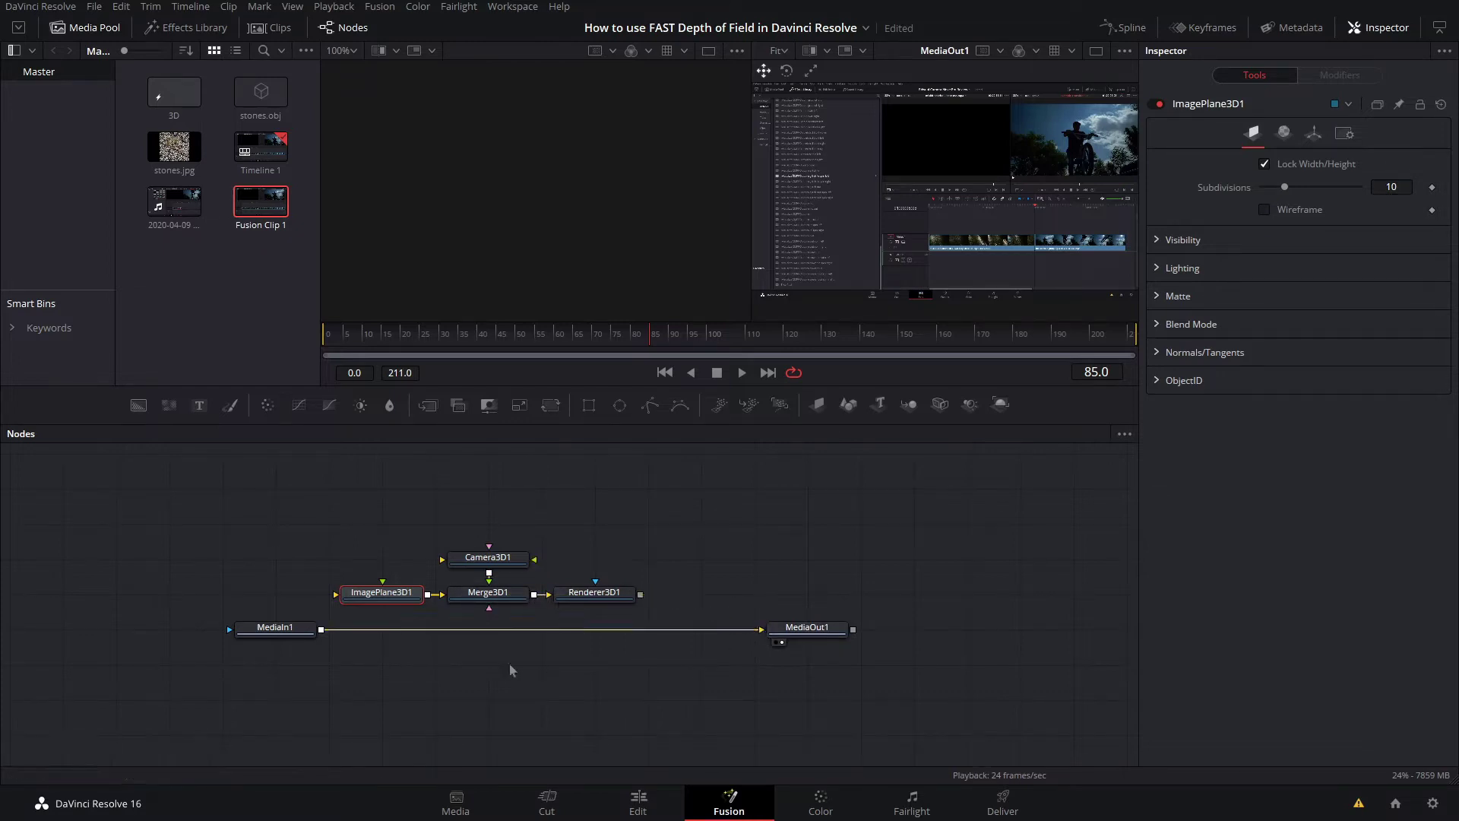
pyautogui.moveTo(661, 606); pyautogui.dragTo(763, 630)
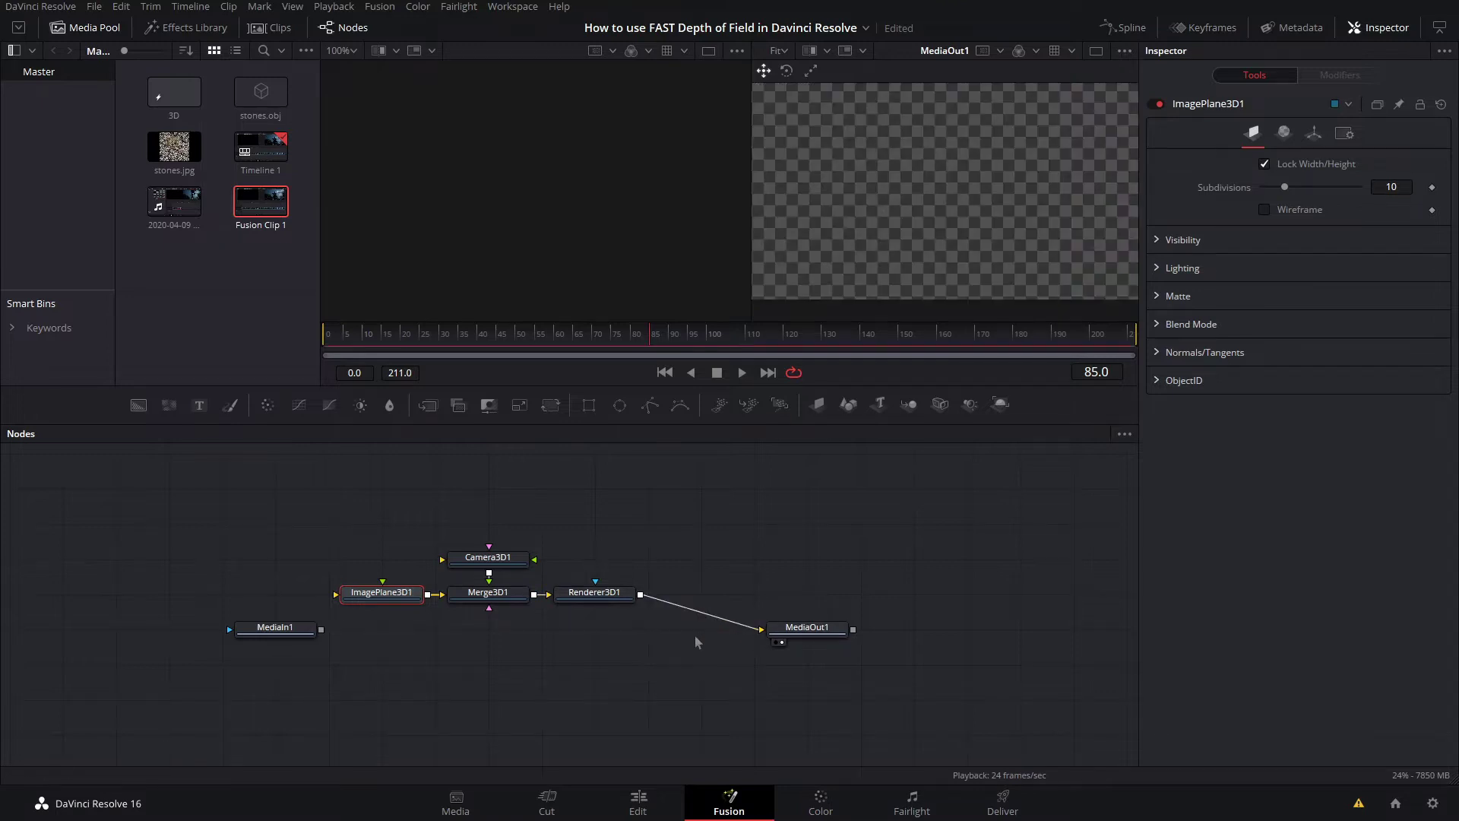
pyautogui.moveTo(304, 631); pyautogui.dragTo(304, 596)
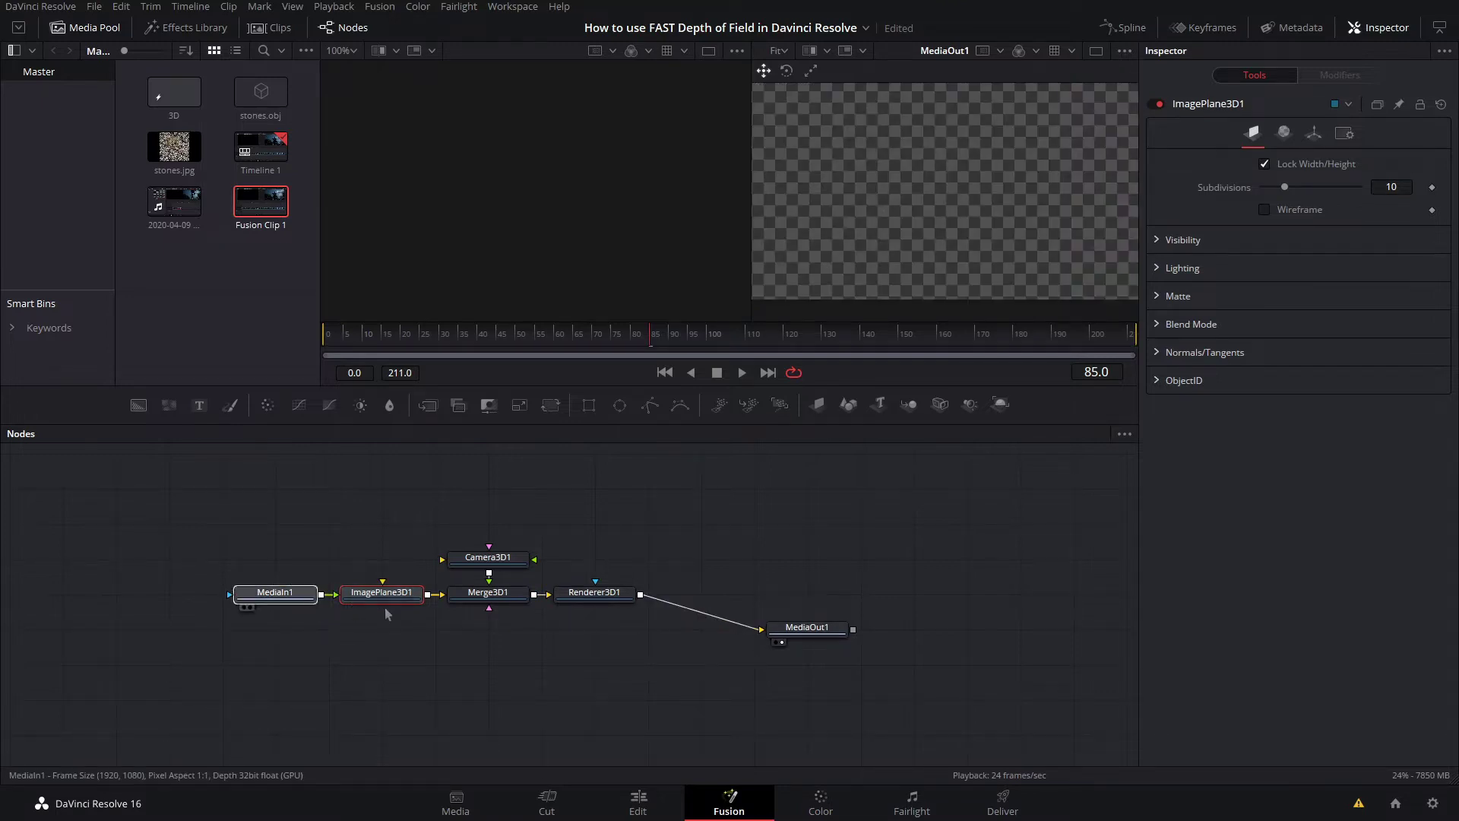
# Show Merge3D1 in the empty viewer and set the image plane's scale to 5.0 and X rotation to -90.
pyautogui.moveTo(486, 592); pyautogui.dragTo(458, 299)
pyautogui.moveTo(583, 221)
pyautogui.mouseDown()
pyautogui.moveTo(781, 59)
pyautogui.moveTo(593, 197)
pyautogui.moveTo(616, 213)
pyautogui.moveTo(586, 243)
pyautogui.mouseUp()
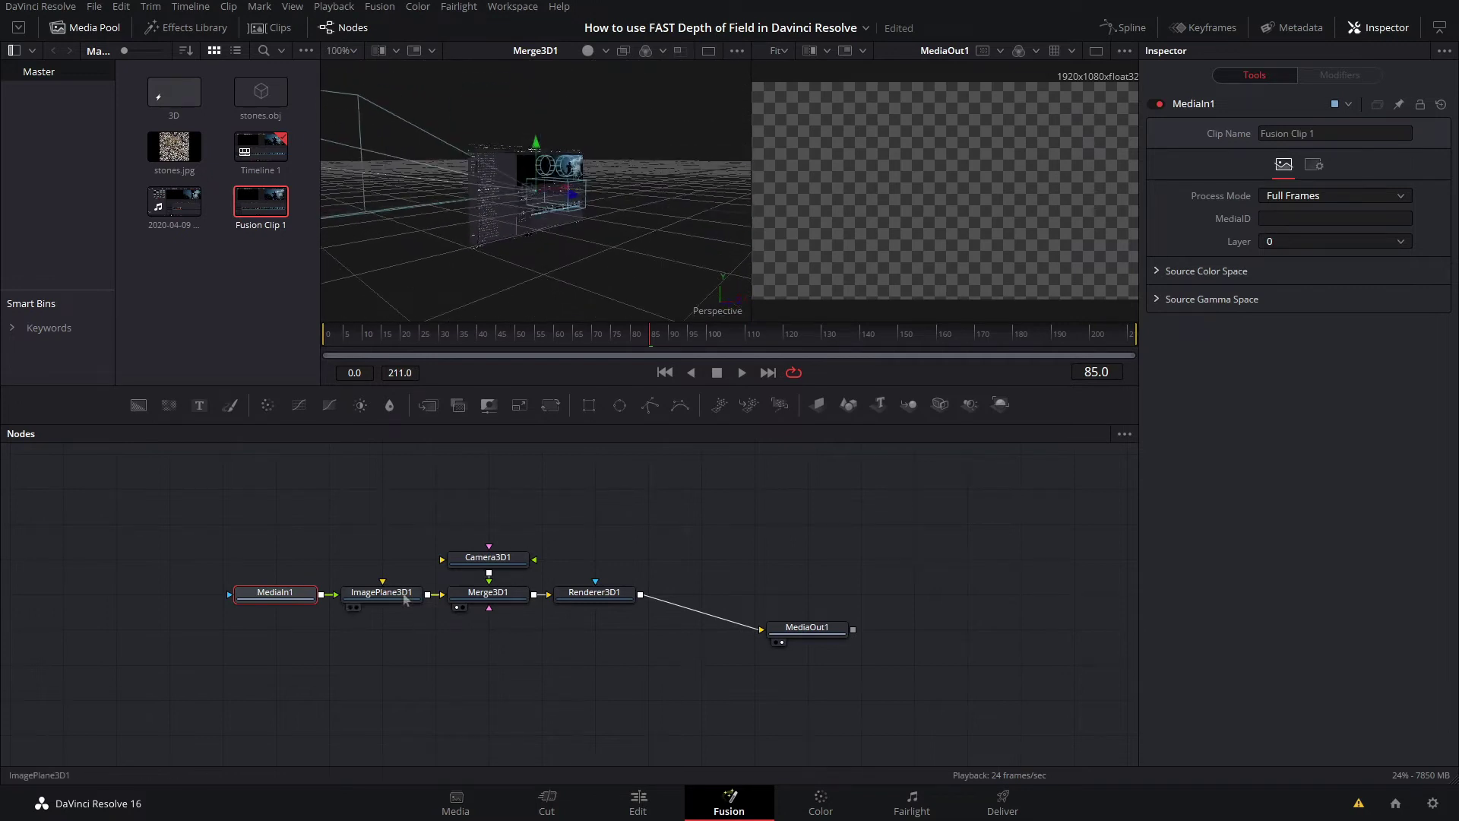
pyautogui.click(405, 599)
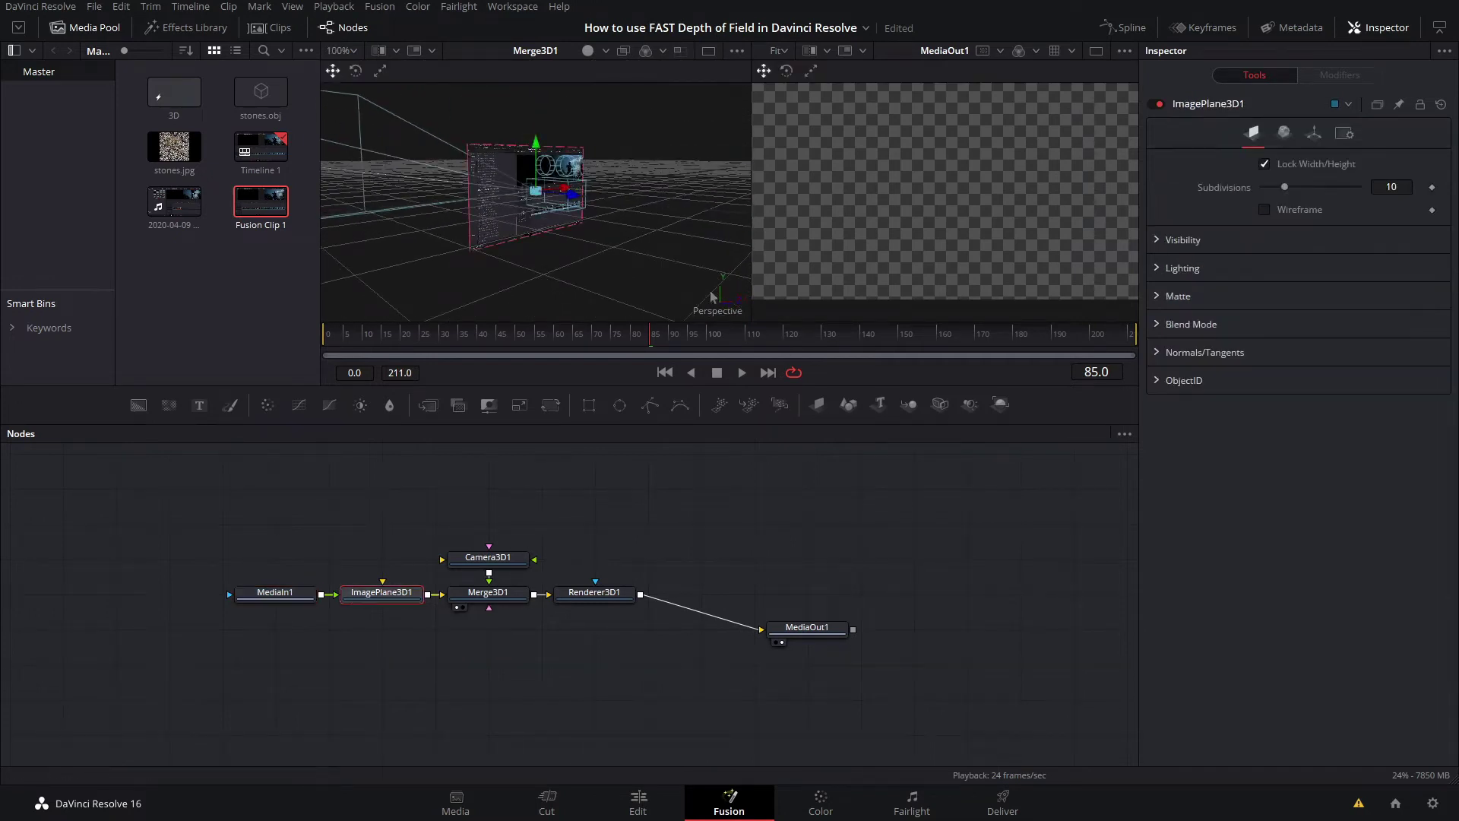
pyautogui.click(1315, 134)
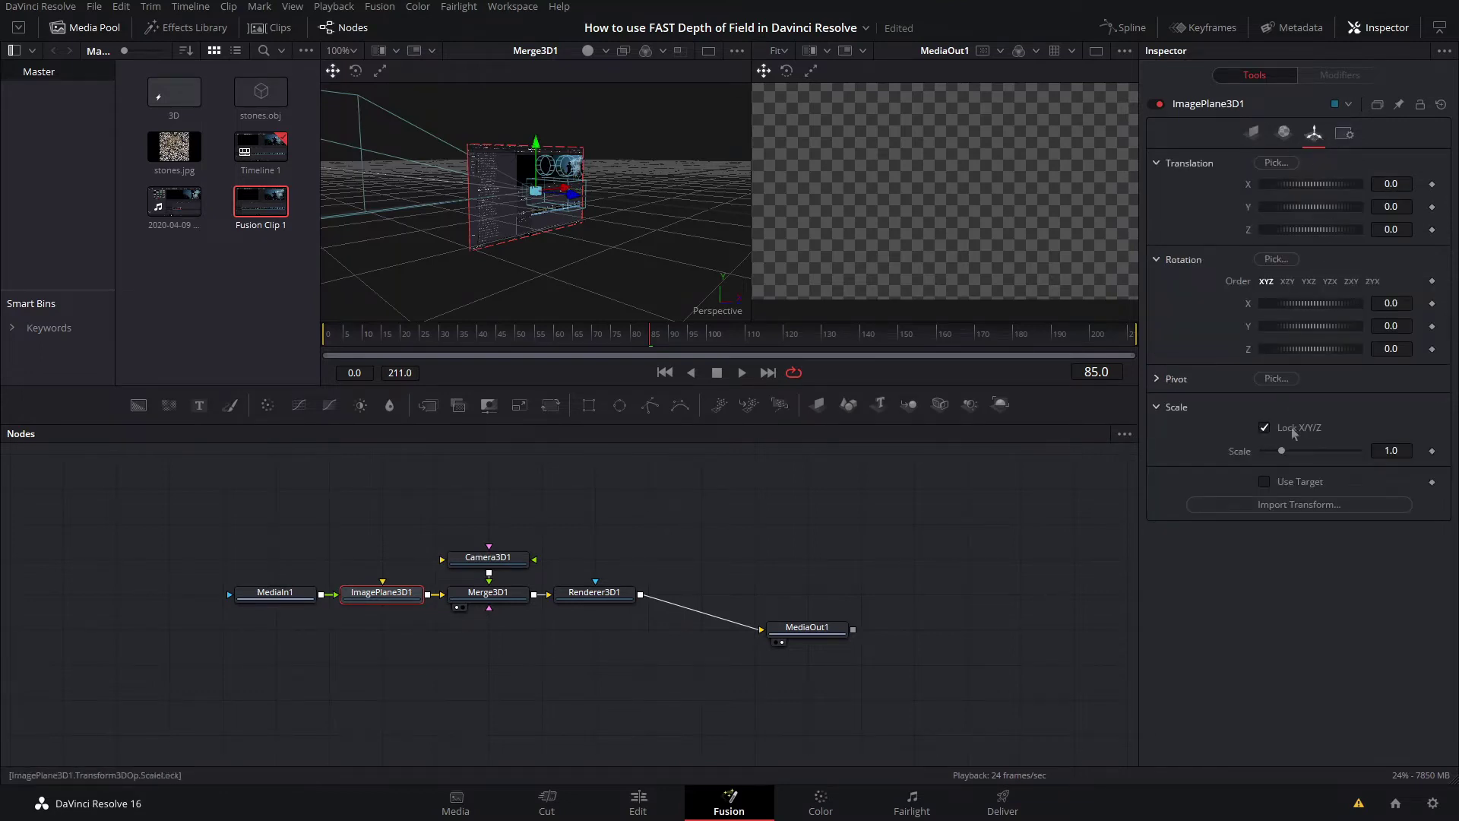
pyautogui.moveTo(1282, 450); pyautogui.dragTo(1359, 451)
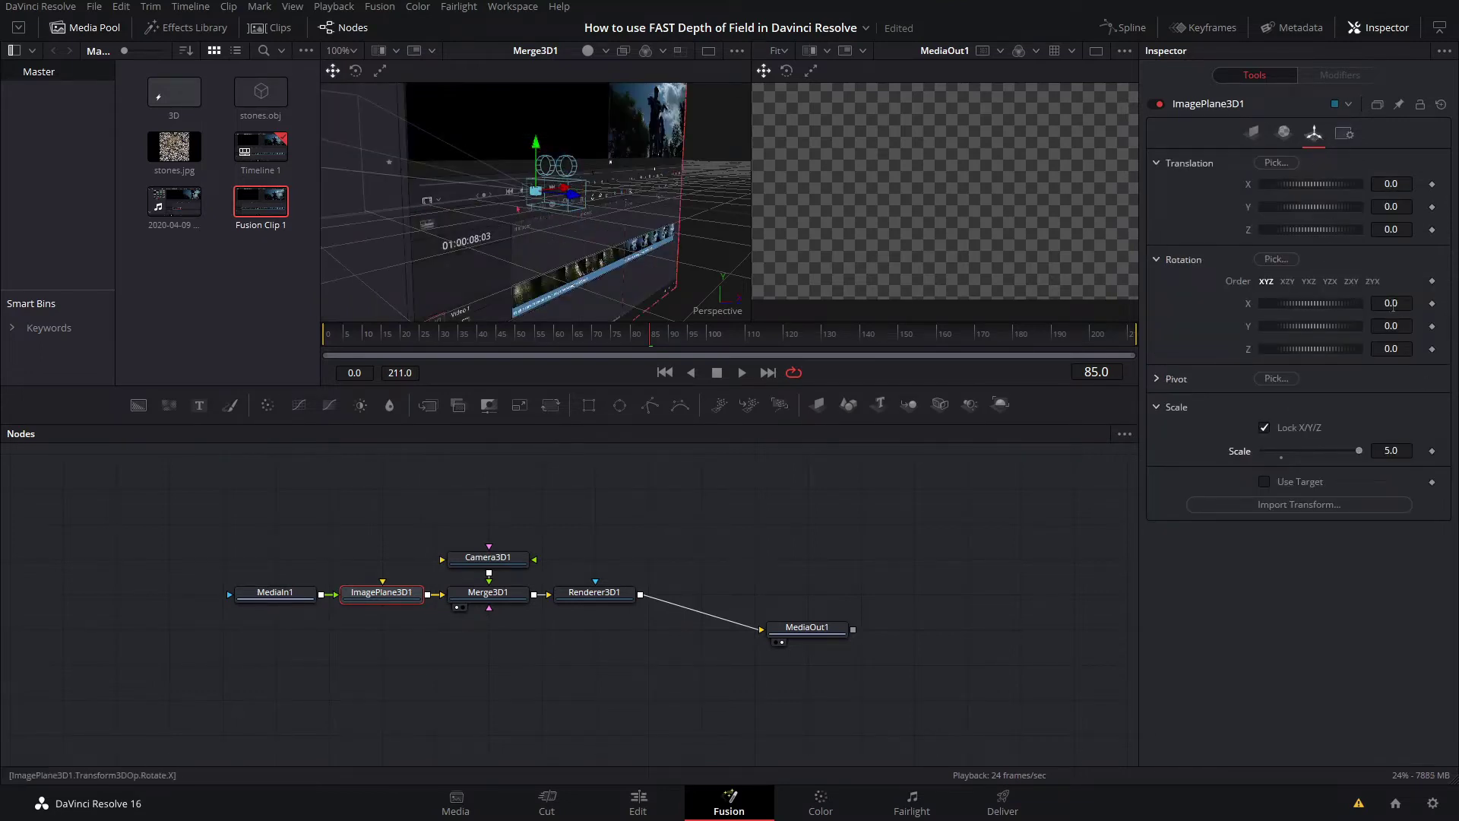
pyautogui.write('-90')
pyautogui.press('Tab')
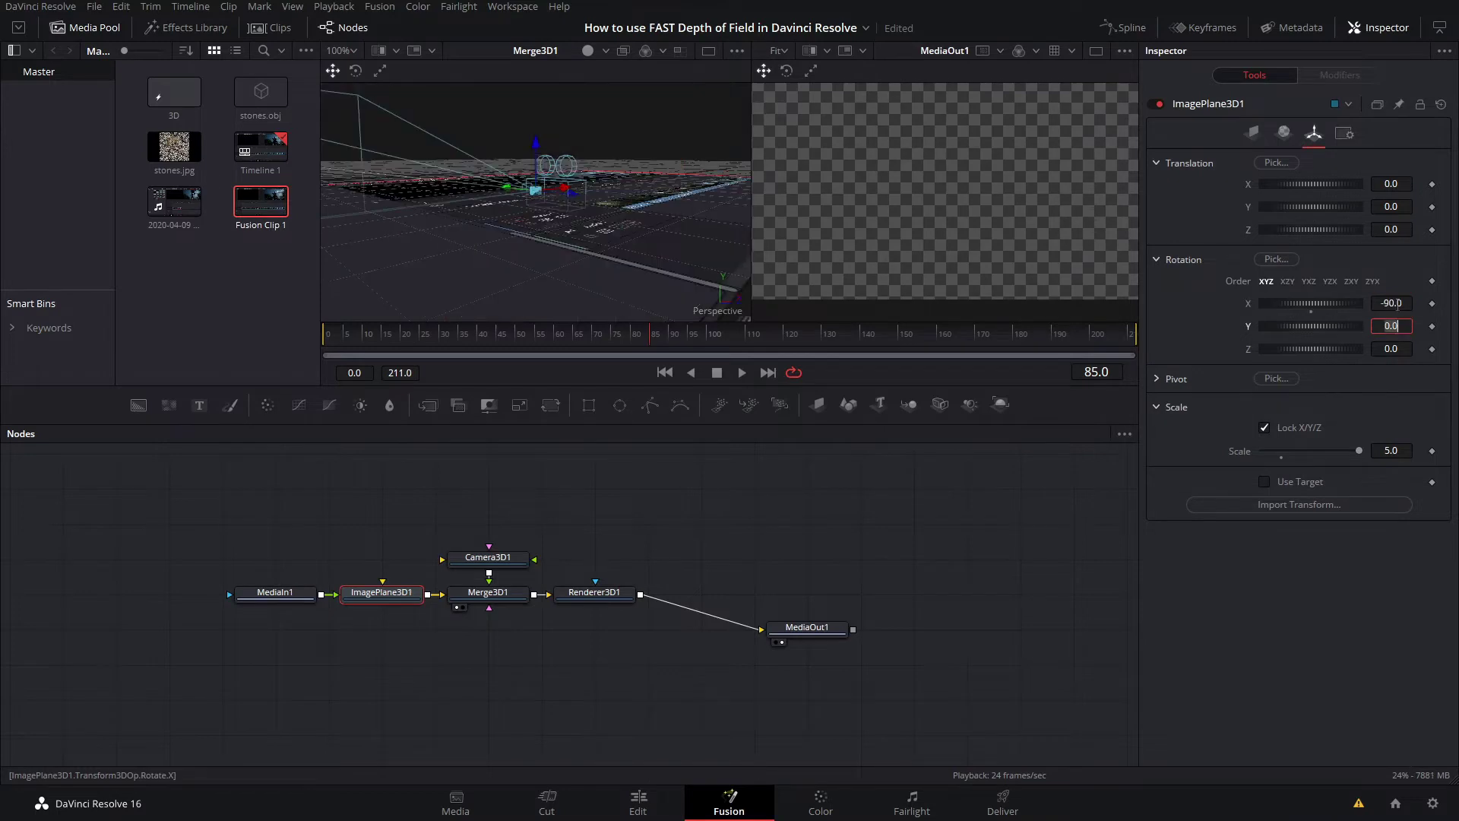
# Enable the target for Camera3D1 and move the camera along Z to about 2.11.
pyautogui.moveTo(549, 210); pyautogui.dragTo(523, 238)
pyautogui.click(479, 559)
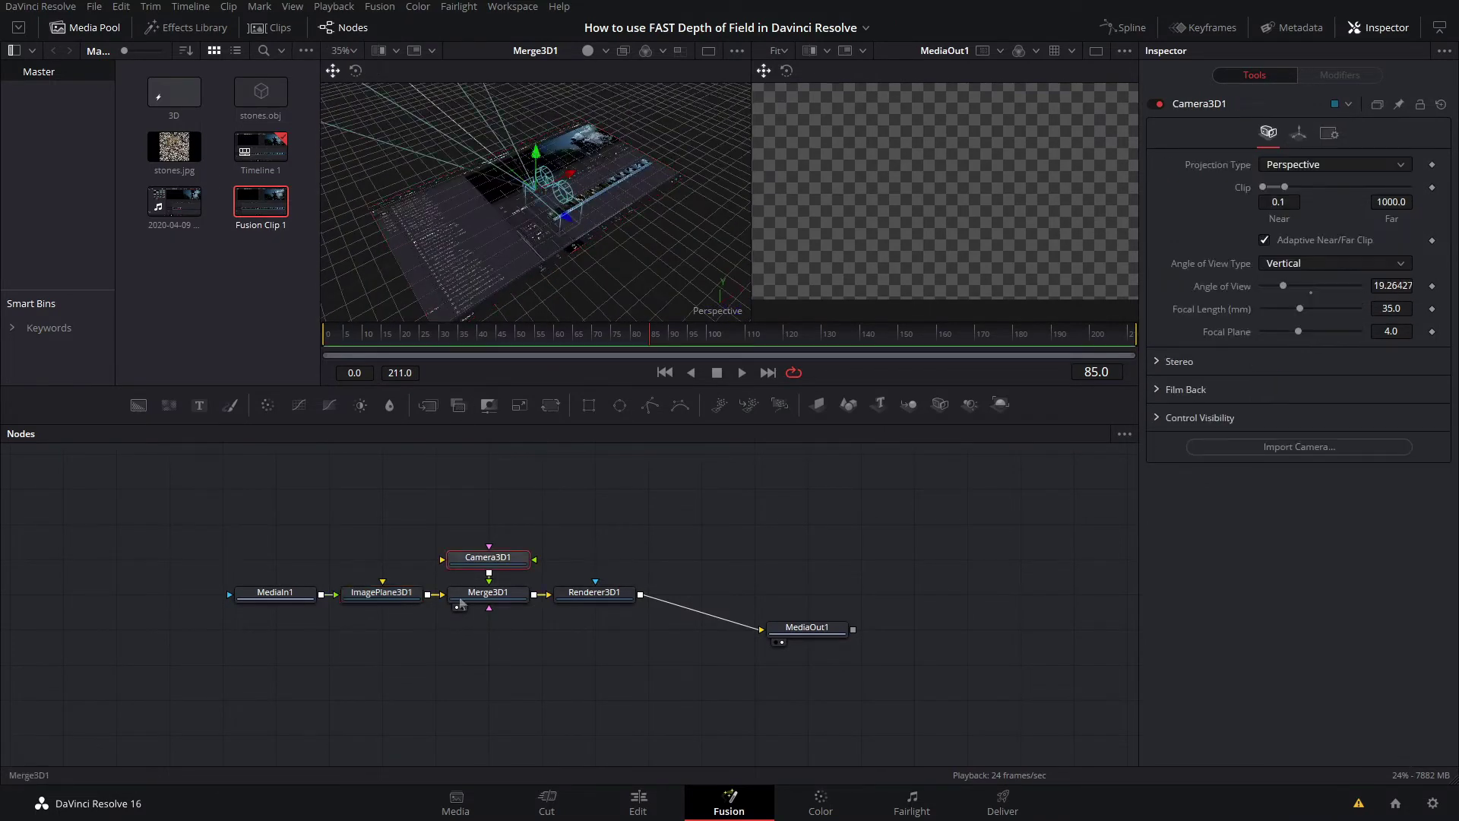
pyautogui.click(1298, 134)
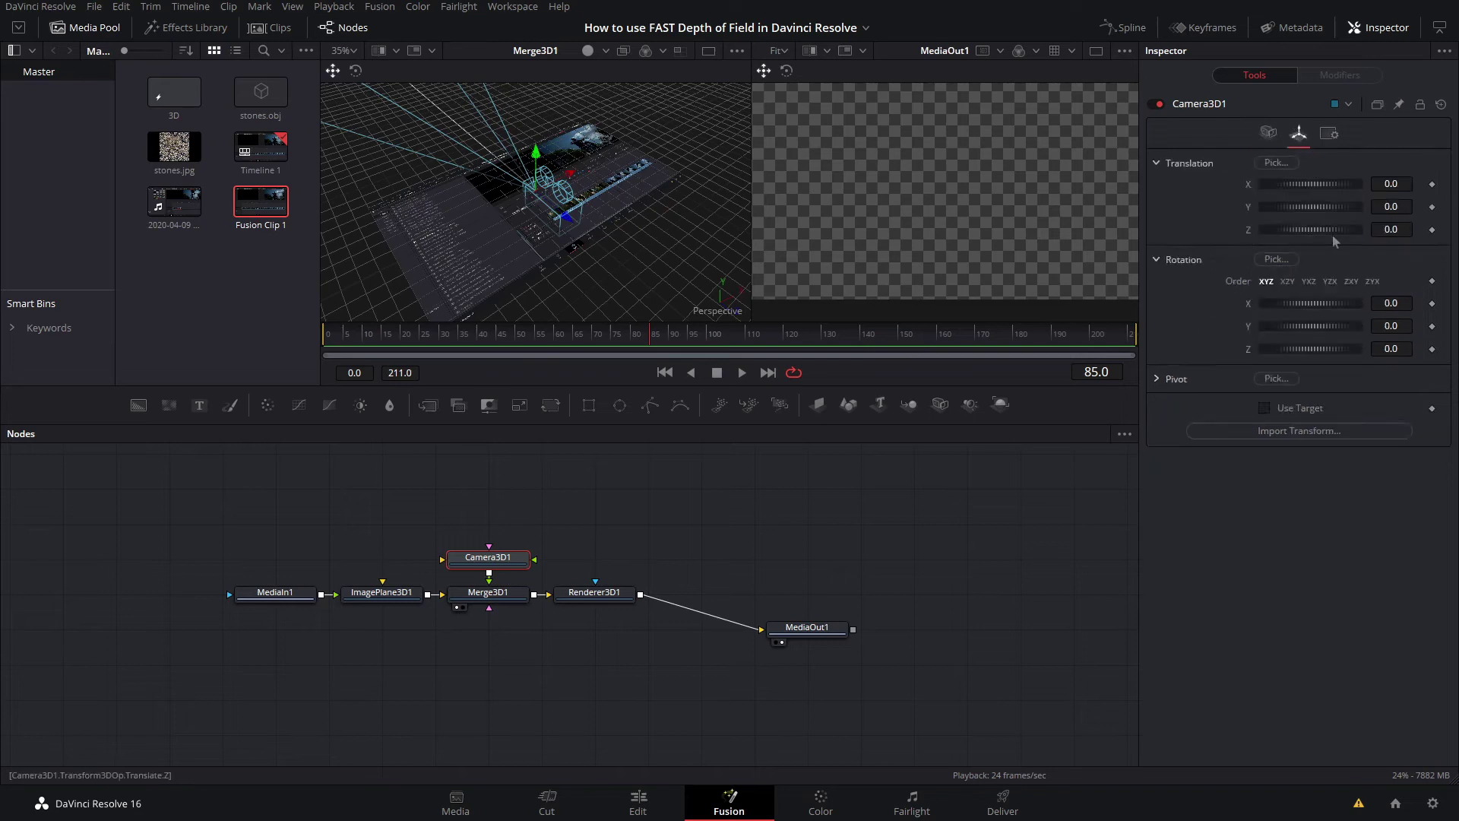
pyautogui.click(1265, 408)
pyautogui.moveTo(566, 216); pyautogui.dragTo(669, 298)
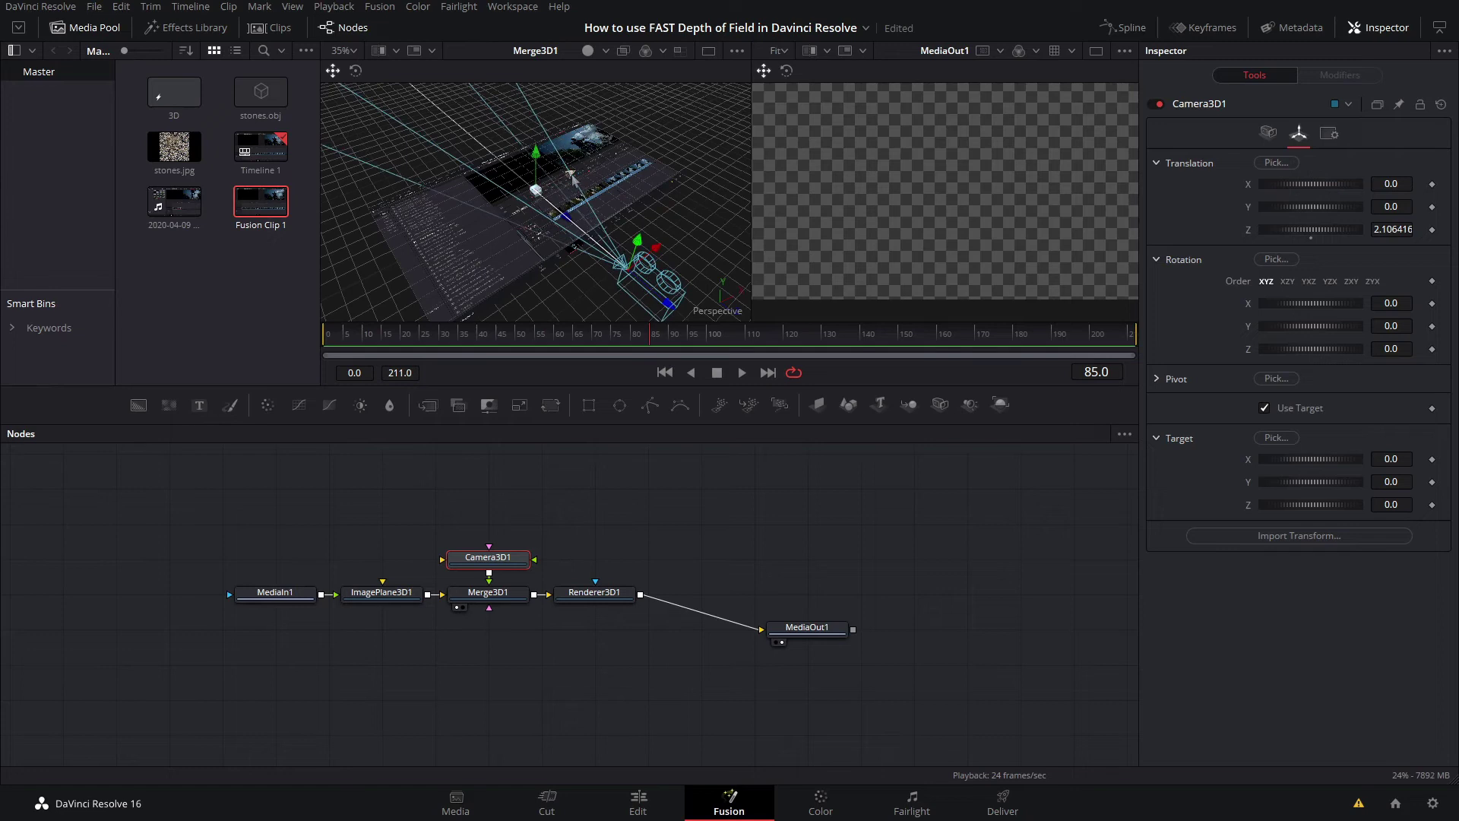
# At frame 0, position the camera at about X 0.47, Y 2.20, Z 1.82 and its target at about X -1.81, Z -0.83.
pyautogui.moveTo(574, 174); pyautogui.dragTo(522, 222)
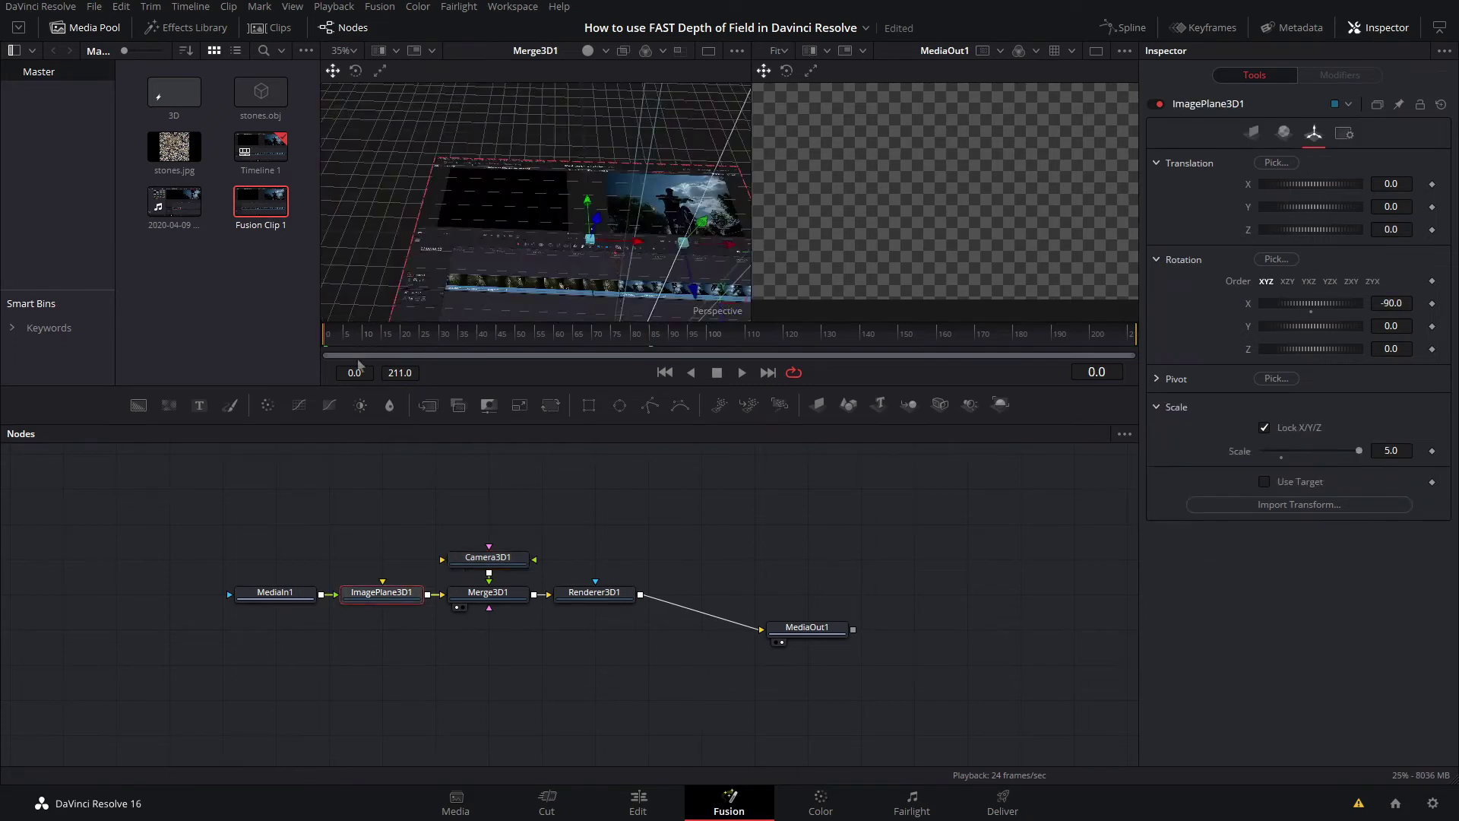
pyautogui.moveTo(732, 251); pyautogui.dragTo(519, 216)
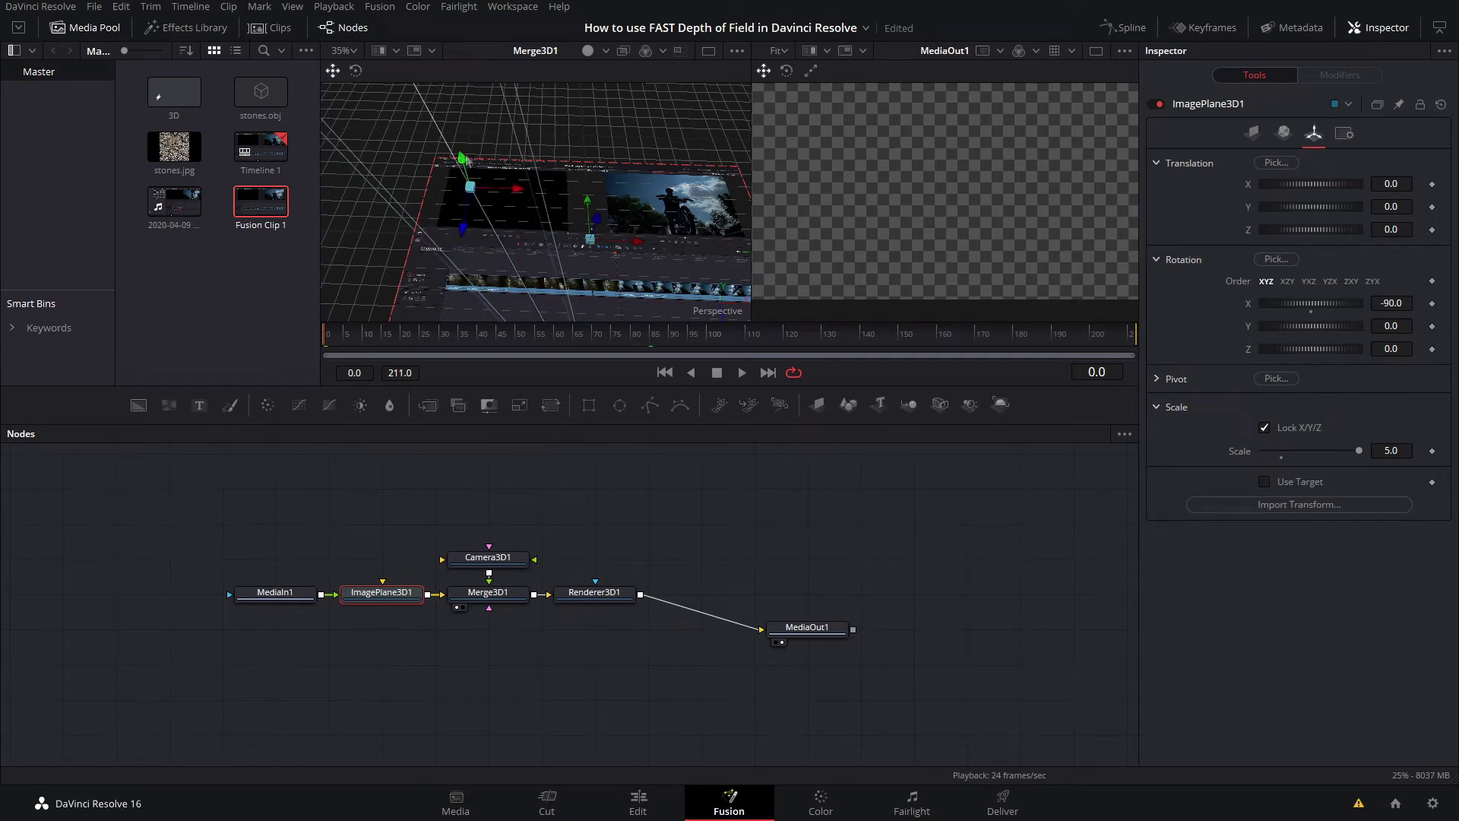
pyautogui.scroll(4, 467, 152)
pyautogui.scroll(-2, 499, 166)
pyautogui.moveTo(468, 149); pyautogui.dragTo(545, 197)
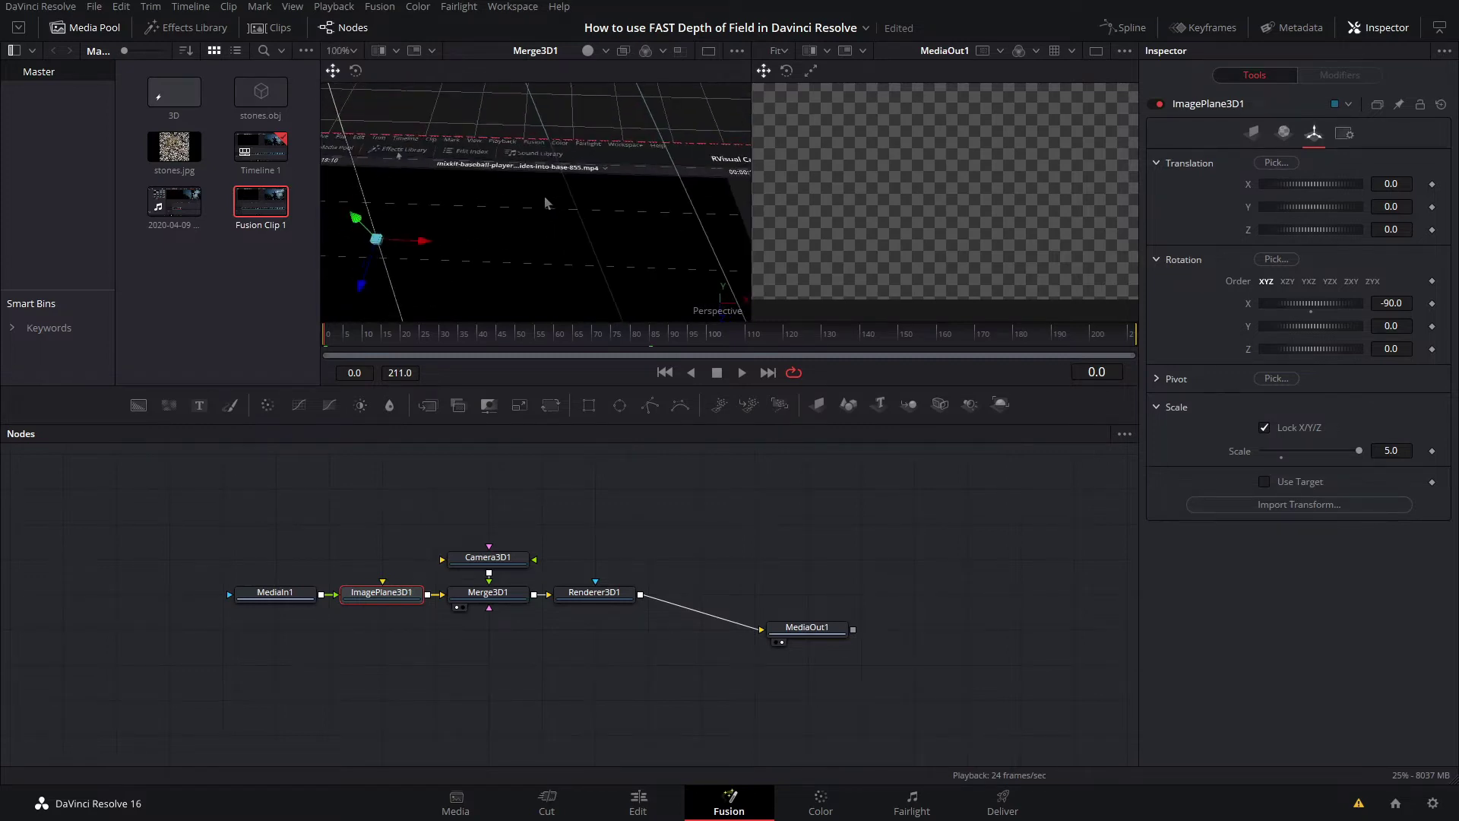
pyautogui.scroll(-6, 410, 156)
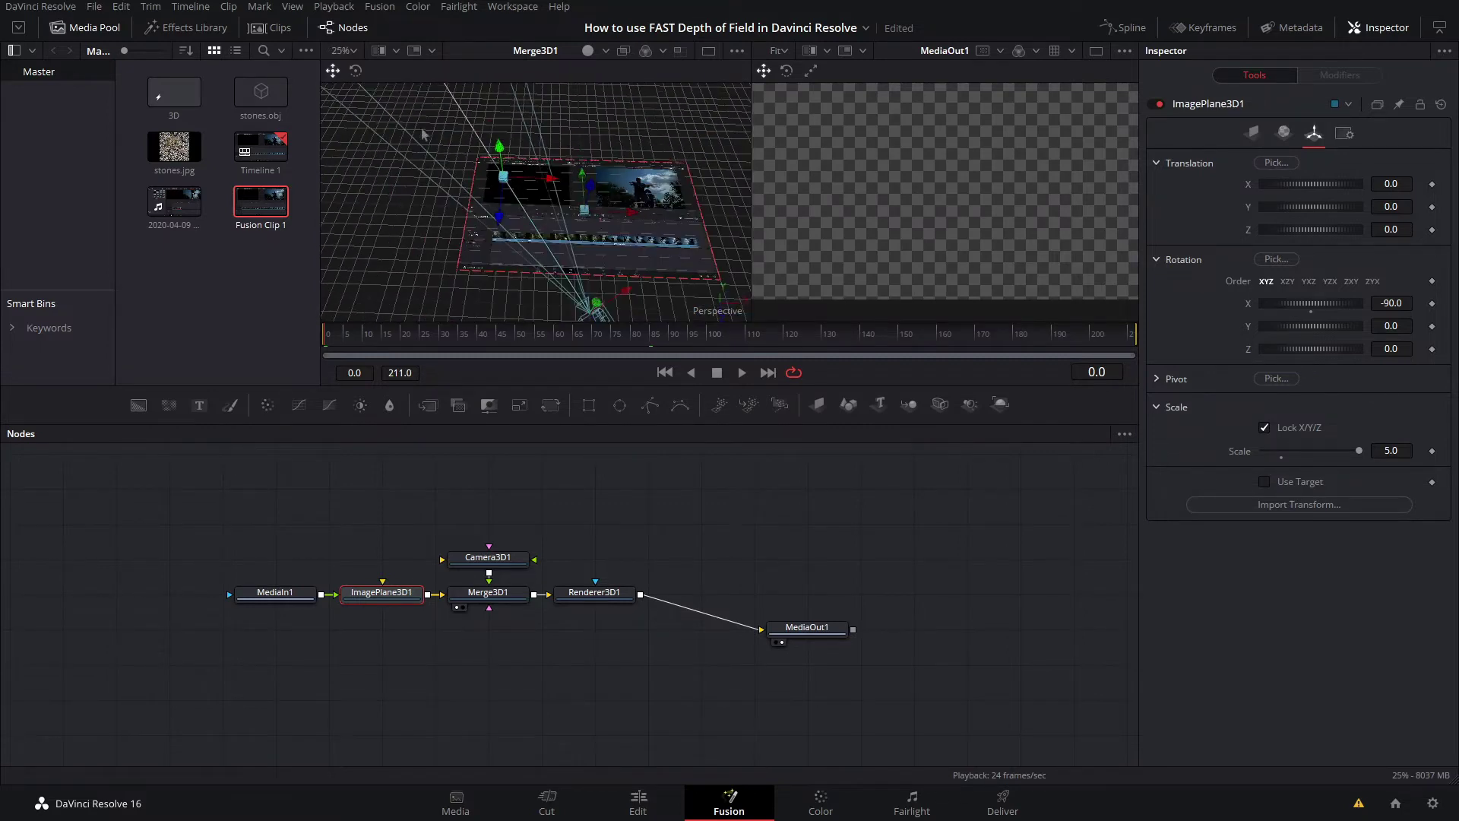
pyautogui.moveTo(711, 321); pyautogui.dragTo(722, 110)
pyautogui.moveTo(688, 174); pyautogui.dragTo(451, 234)
pyautogui.moveTo(555, 206); pyautogui.dragTo(606, 200)
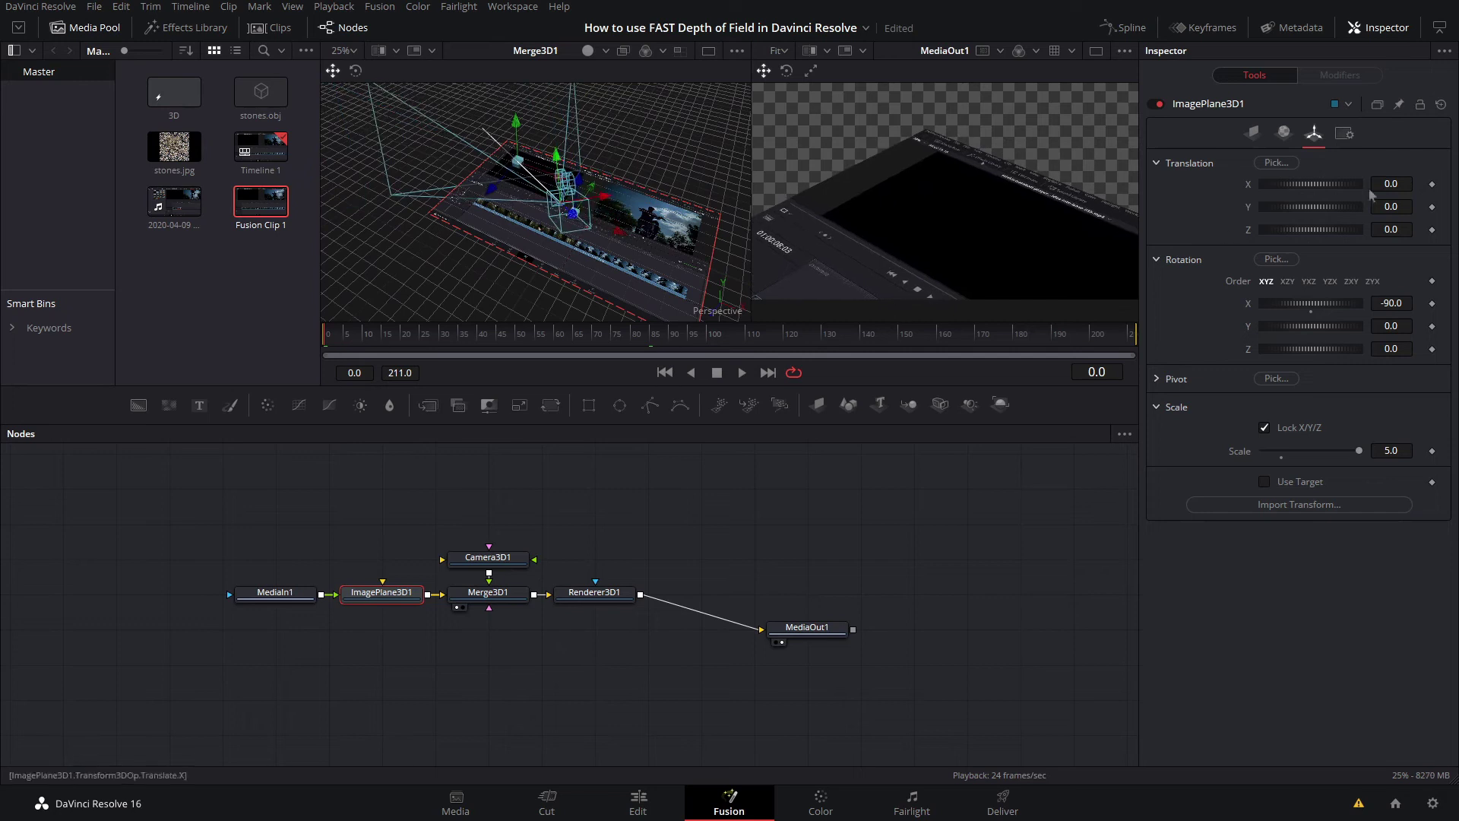
# Keyframe Camera3D1's X, Y and Z translation and its target's Y and Z at frame 0.
pyautogui.click(488, 558)
pyautogui.click(1432, 184)
pyautogui.click(1432, 207)
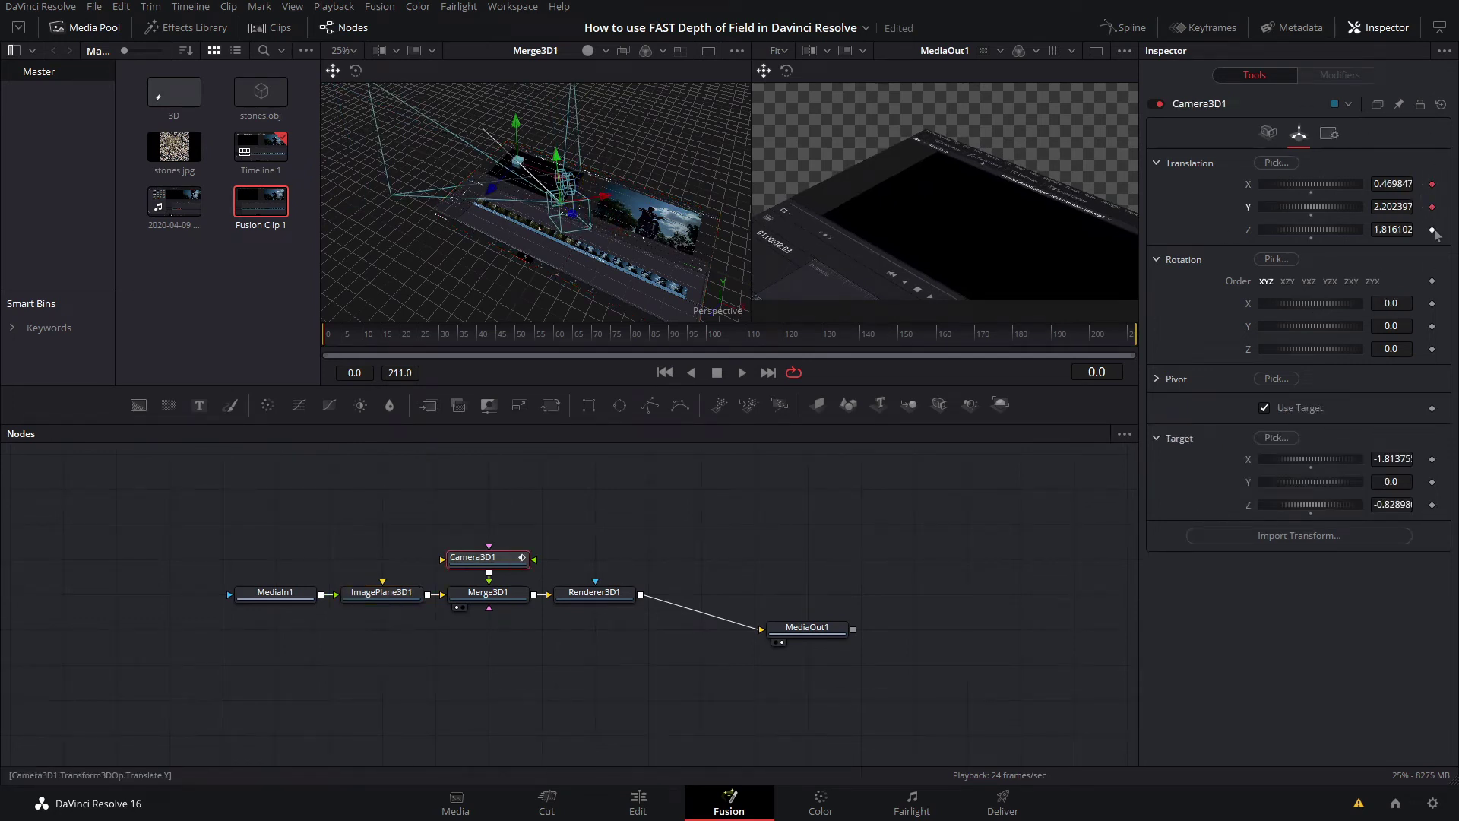
pyautogui.click(1432, 482)
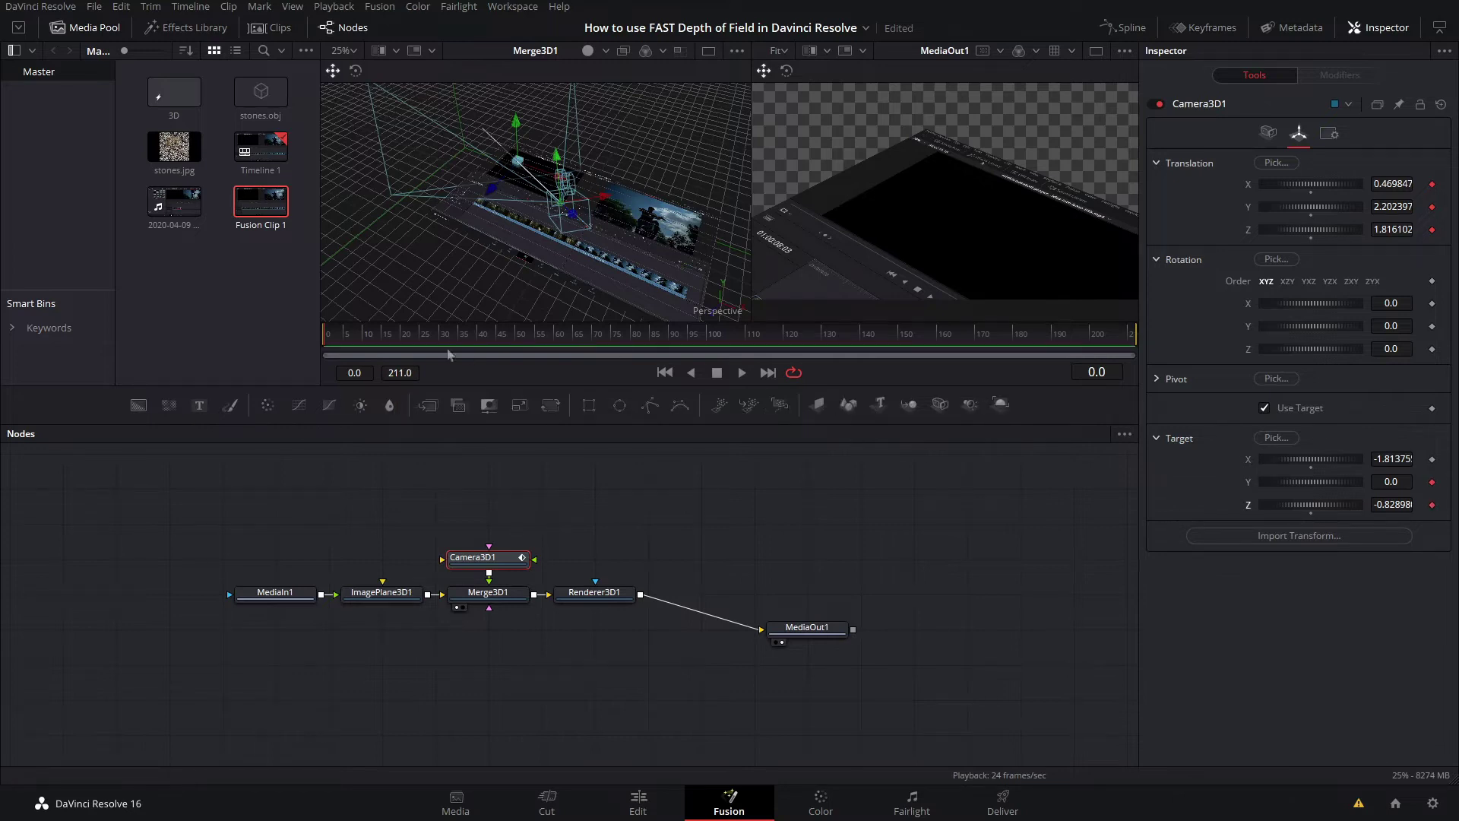
# At frame 144, move the camera to about X -3.92, Y 1.48, Z 1.86 and its target's Z to about 0.52.
pyautogui.moveTo(371, 339); pyautogui.dragTo(892, 366)
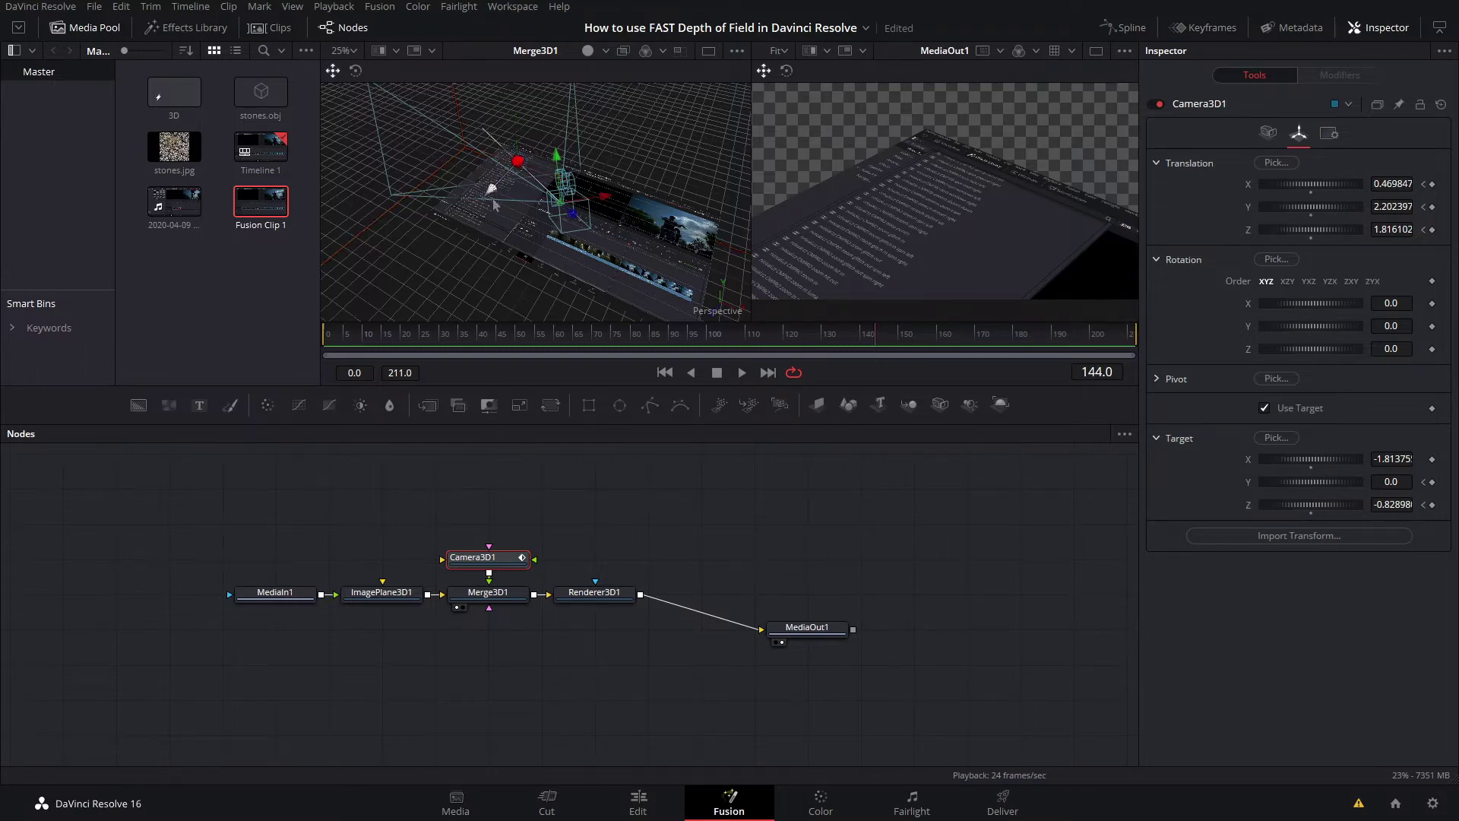
pyautogui.moveTo(494, 206); pyautogui.dragTo(487, 248)
pyautogui.moveTo(597, 200); pyautogui.dragTo(523, 255)
pyautogui.moveTo(599, 318); pyautogui.dragTo(554, 225)
pyautogui.scroll(-3, 564, 211)
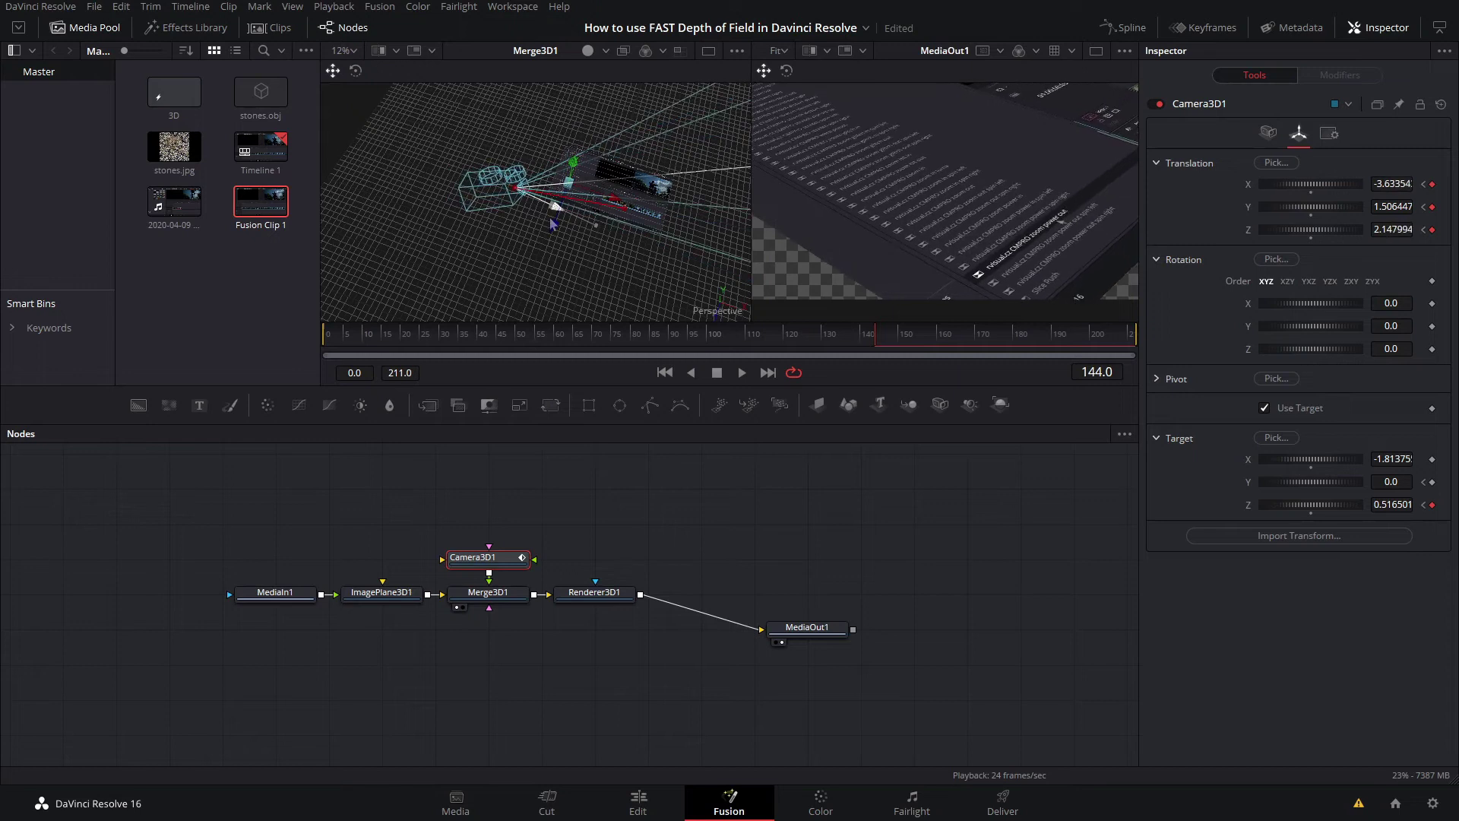
pyautogui.moveTo(538, 172); pyautogui.dragTo(526, 222)
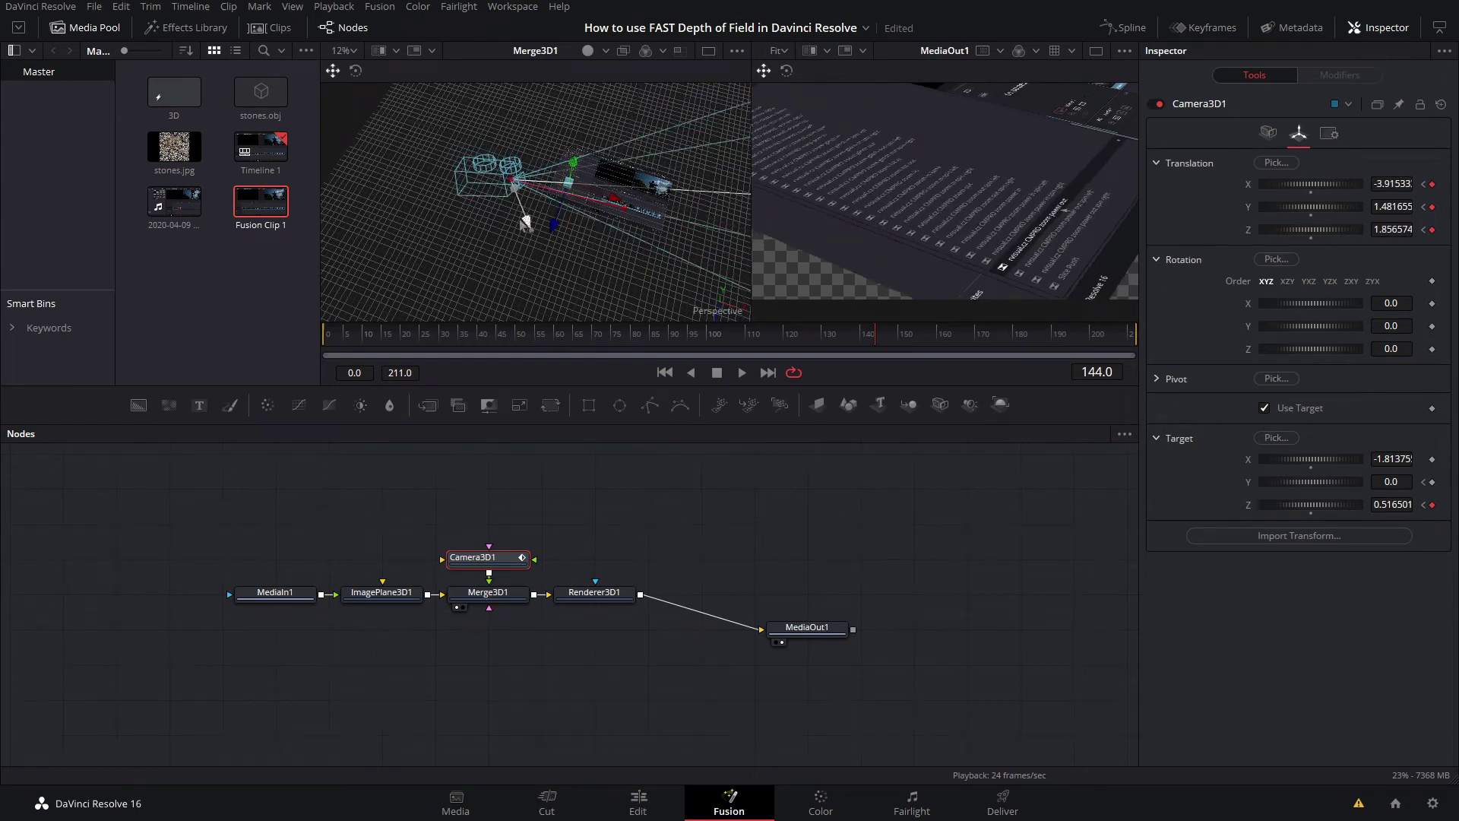
# Move Camera3D1 to about X -0.76, Y 3.65, Z 3.04 at frame 66 and X -2.84, Y 3.21, Z 3.08 at frame 111.
pyautogui.moveTo(751, 349); pyautogui.dragTo(579, 355)
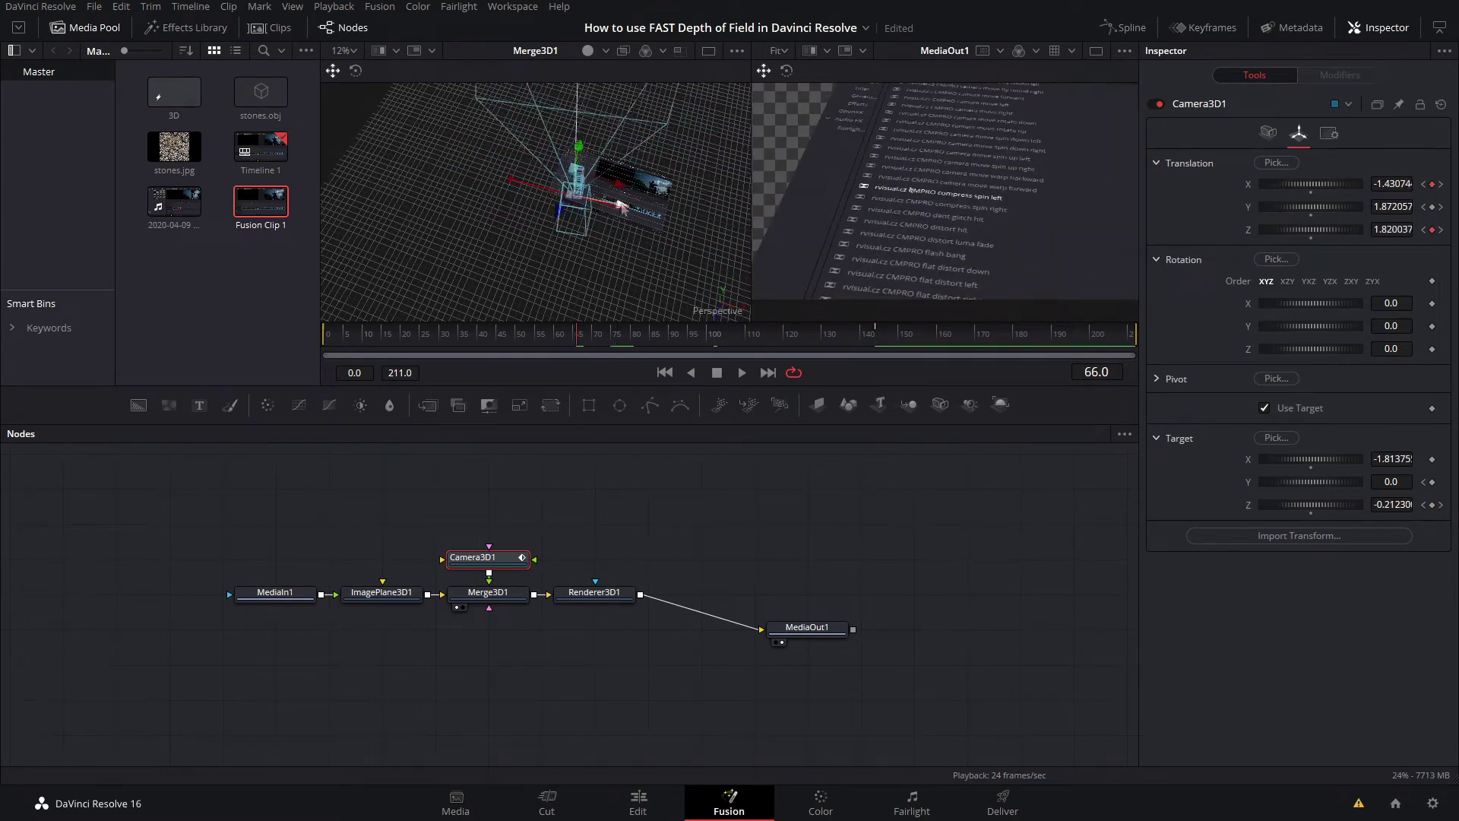
pyautogui.moveTo(621, 206); pyautogui.dragTo(615, 111)
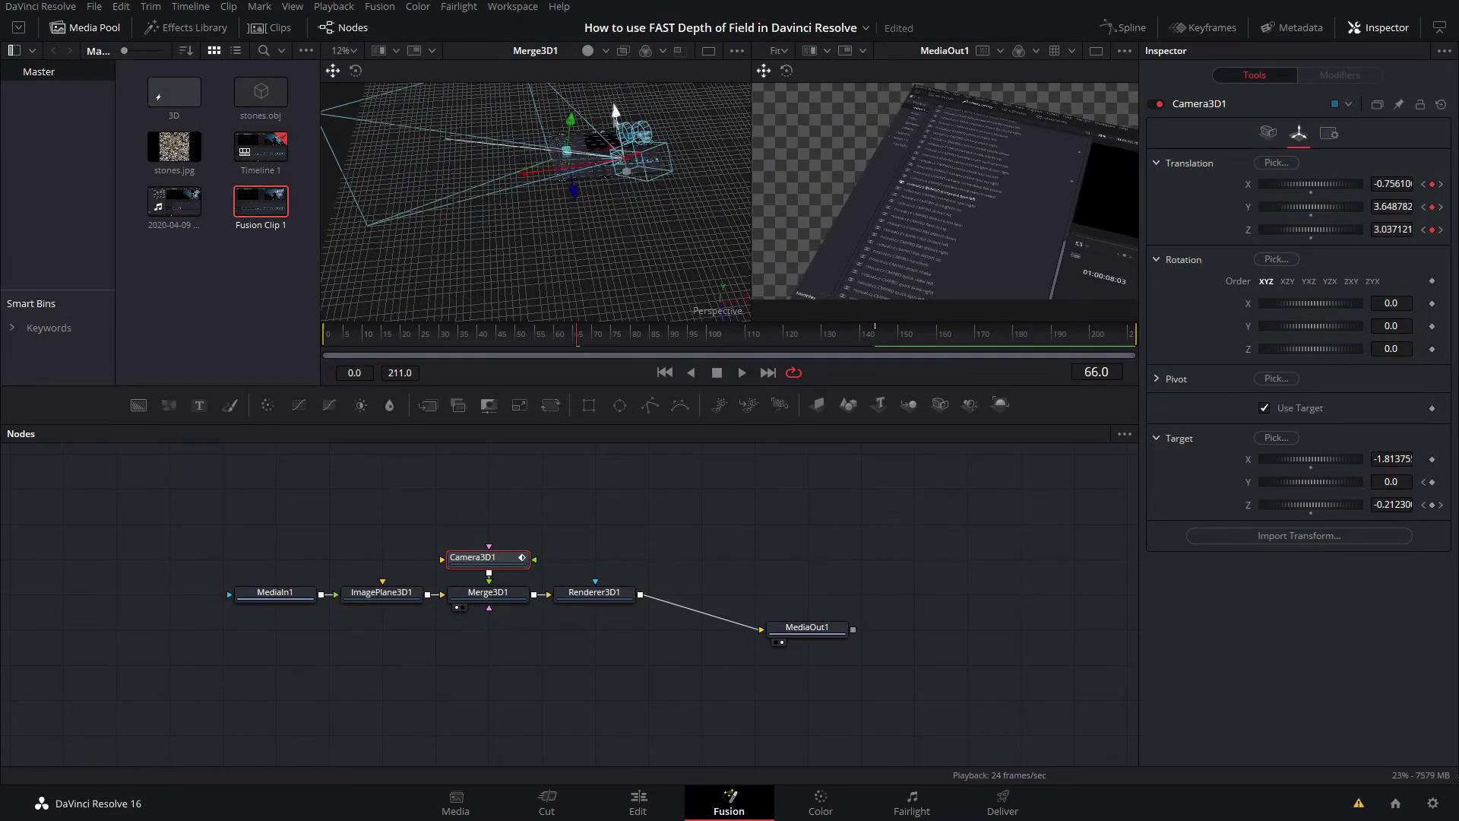
pyautogui.moveTo(601, 344); pyautogui.dragTo(751, 346)
pyautogui.moveTo(570, 228); pyautogui.dragTo(650, 141)
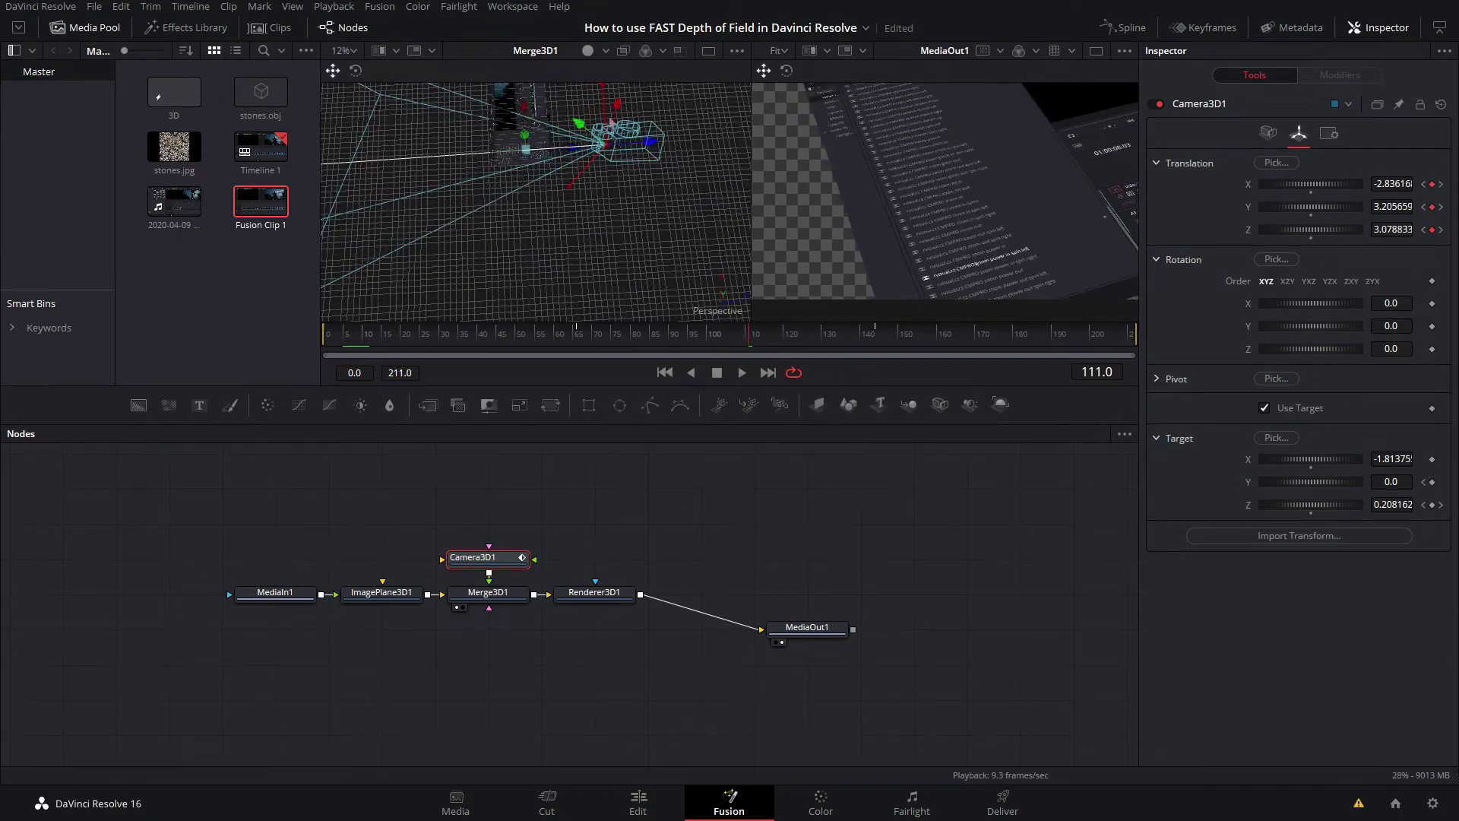
# At frame 211, move the camera to about X -2.57, Y 1.72, Z 1.11 and its target to about X 1.19, Z 0.25.
pyautogui.moveTo(749, 348); pyautogui.dragTo(899, 364)
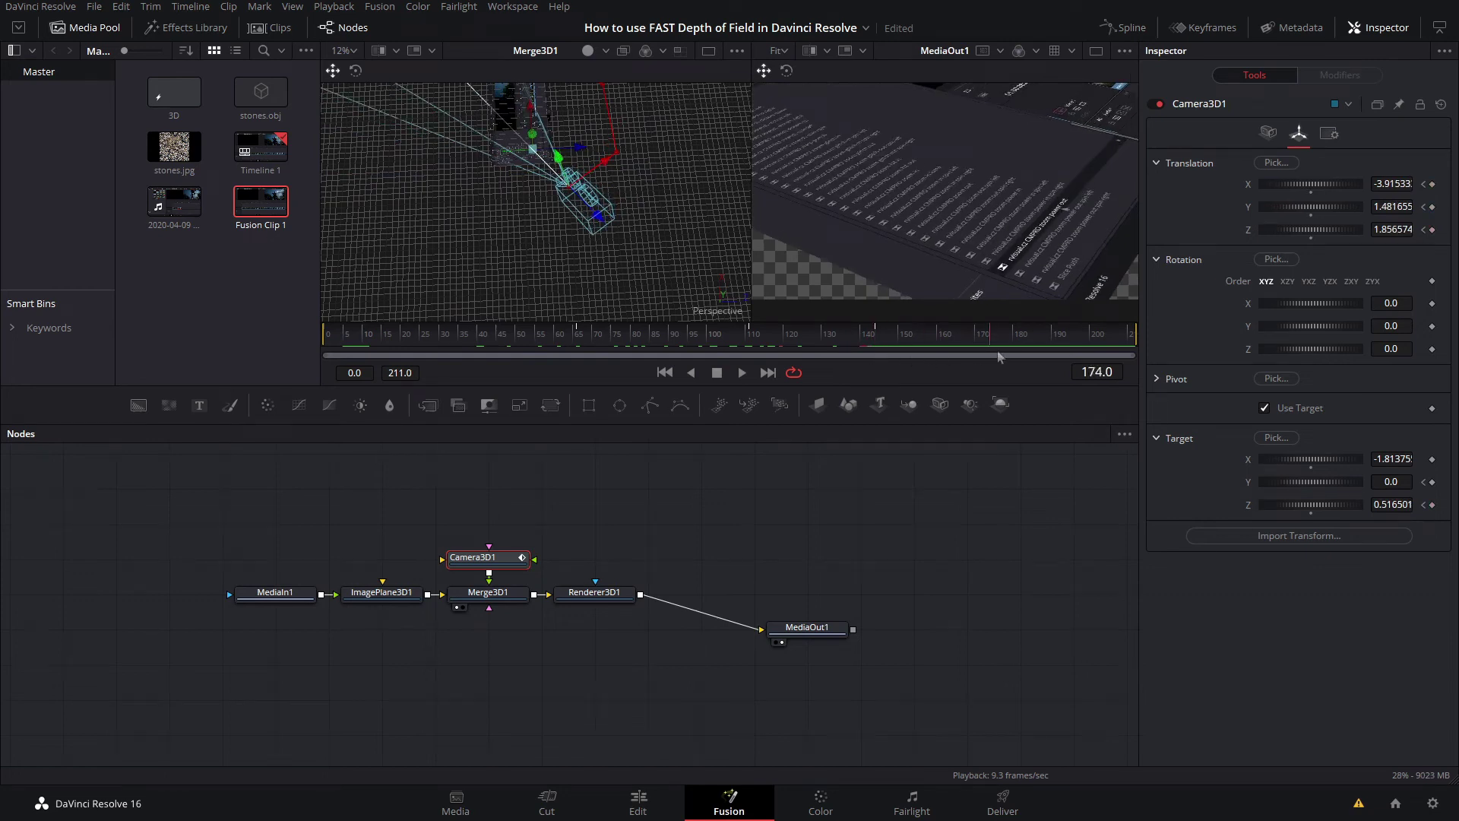
pyautogui.scroll(2, 501, 194)
pyautogui.moveTo(506, 174); pyautogui.dragTo(599, 147)
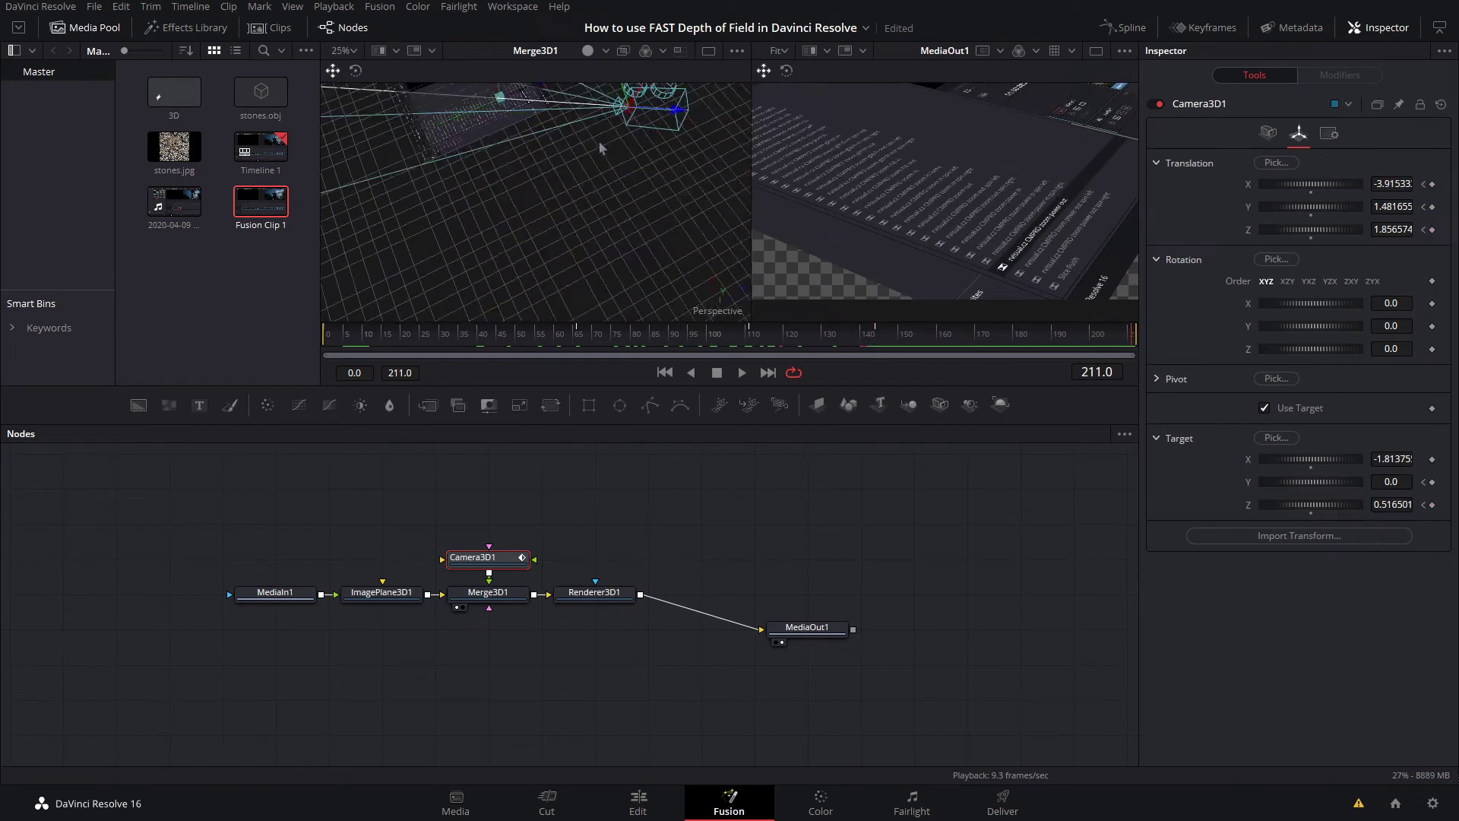
pyautogui.moveTo(685, 266); pyautogui.dragTo(620, 205)
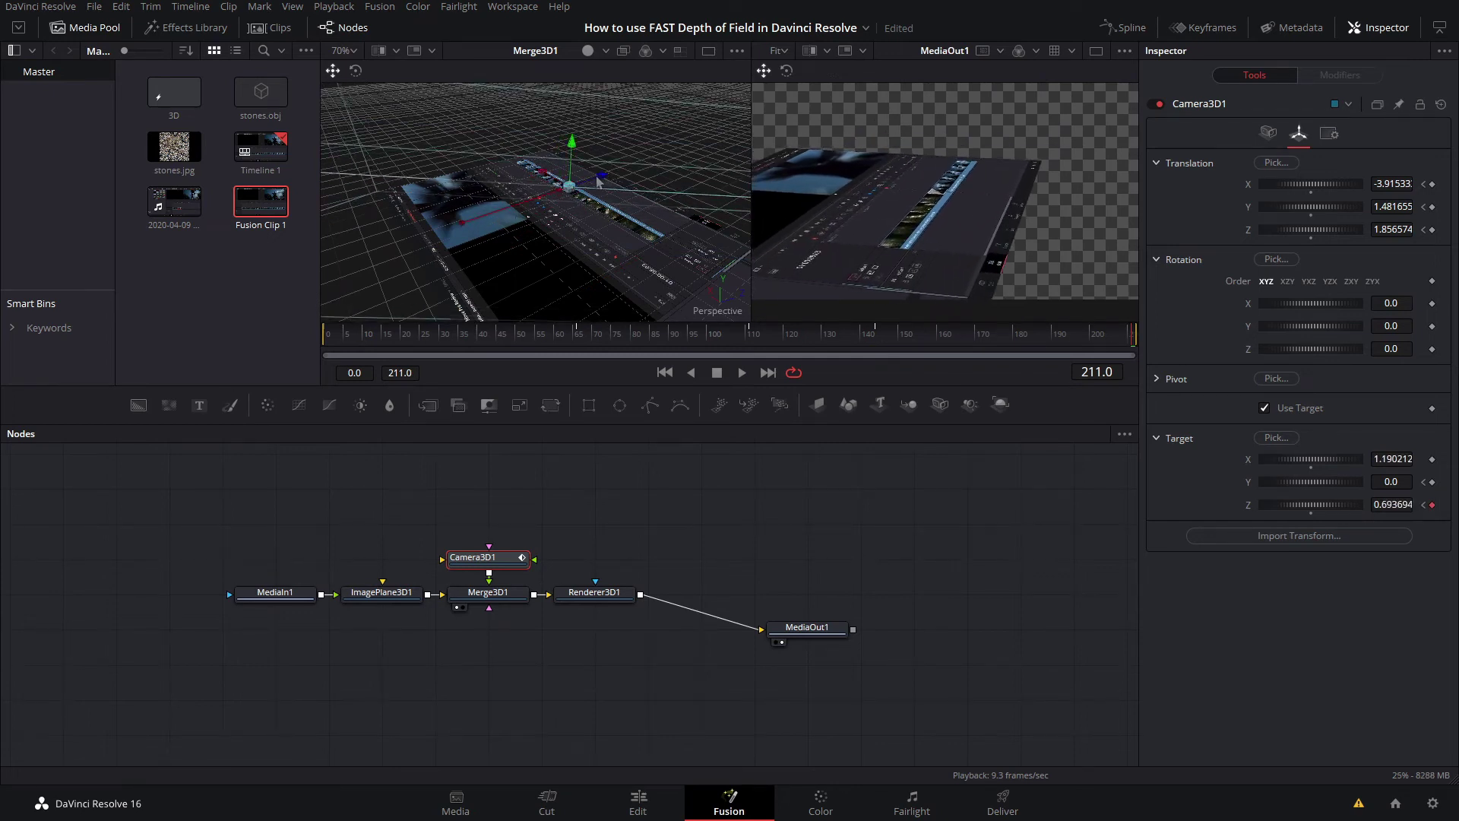
pyautogui.scroll(-3, 634, 214)
pyautogui.scroll(-2, 627, 240)
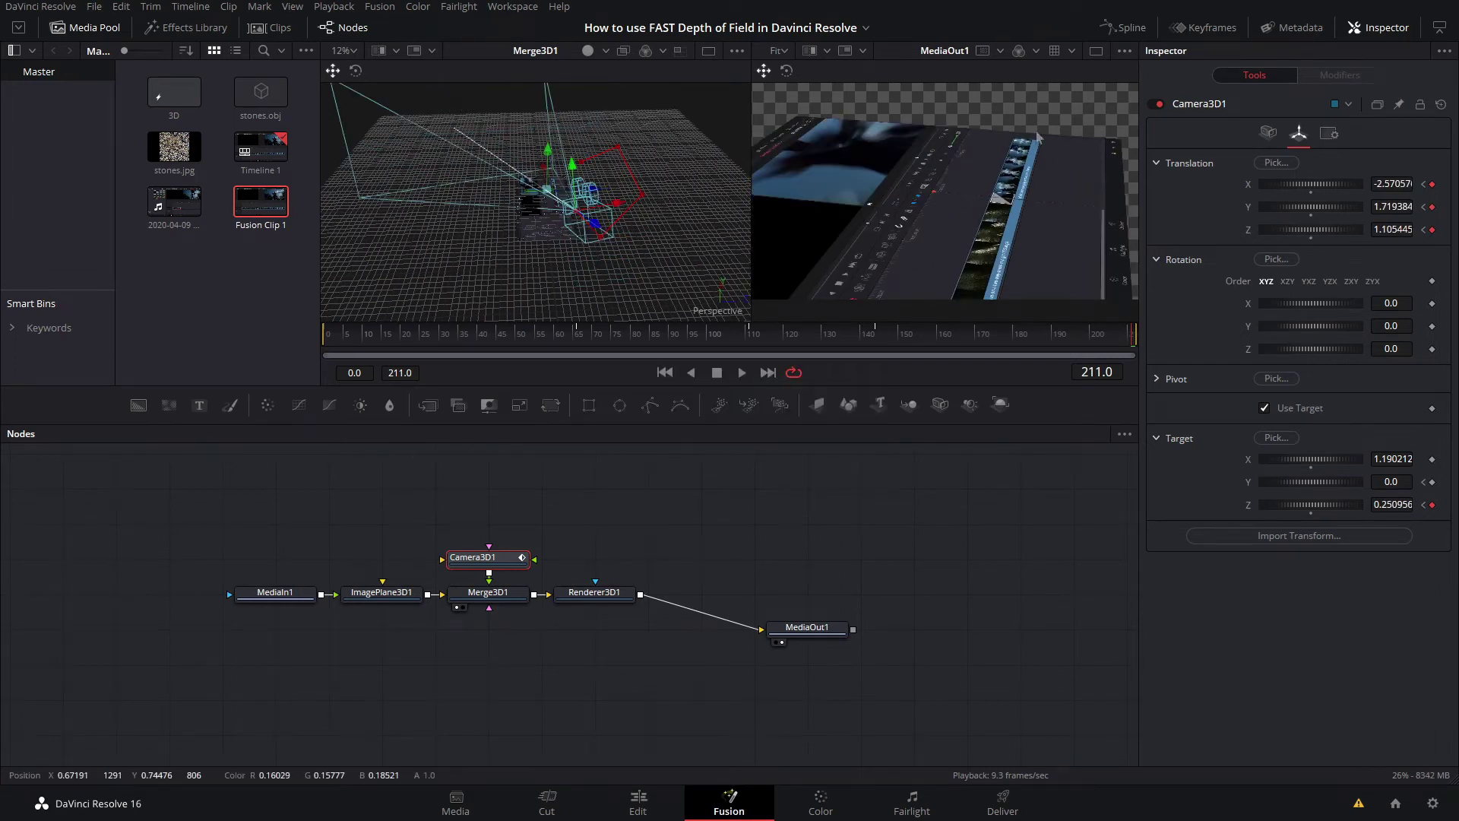
# Fit Camera3D1's curves in the Spline editor and smooth all of their keyframes.
pyautogui.click(1123, 27)
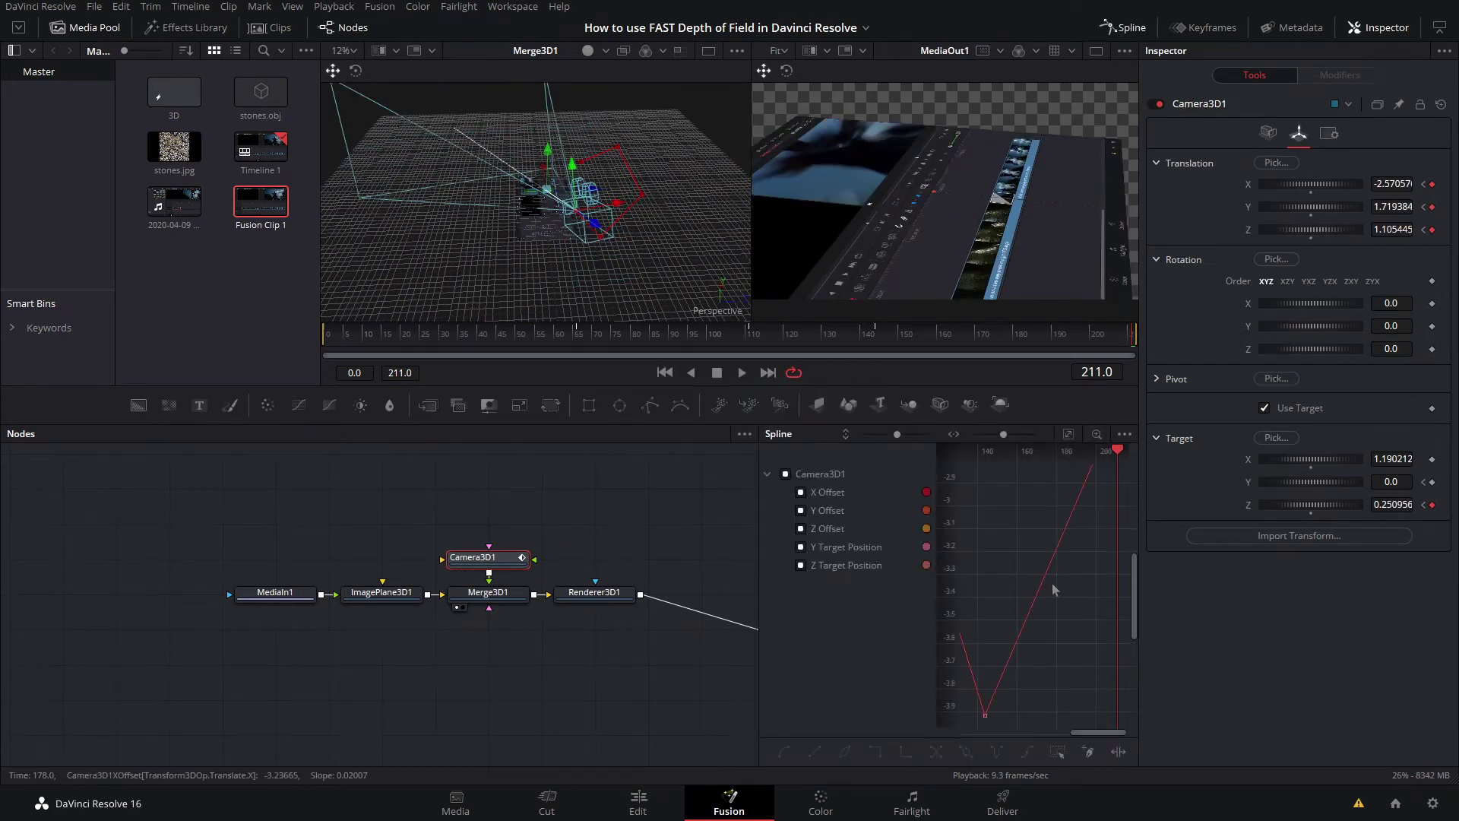
pyautogui.click(1068, 434)
pyautogui.scroll(-2, 1072, 492)
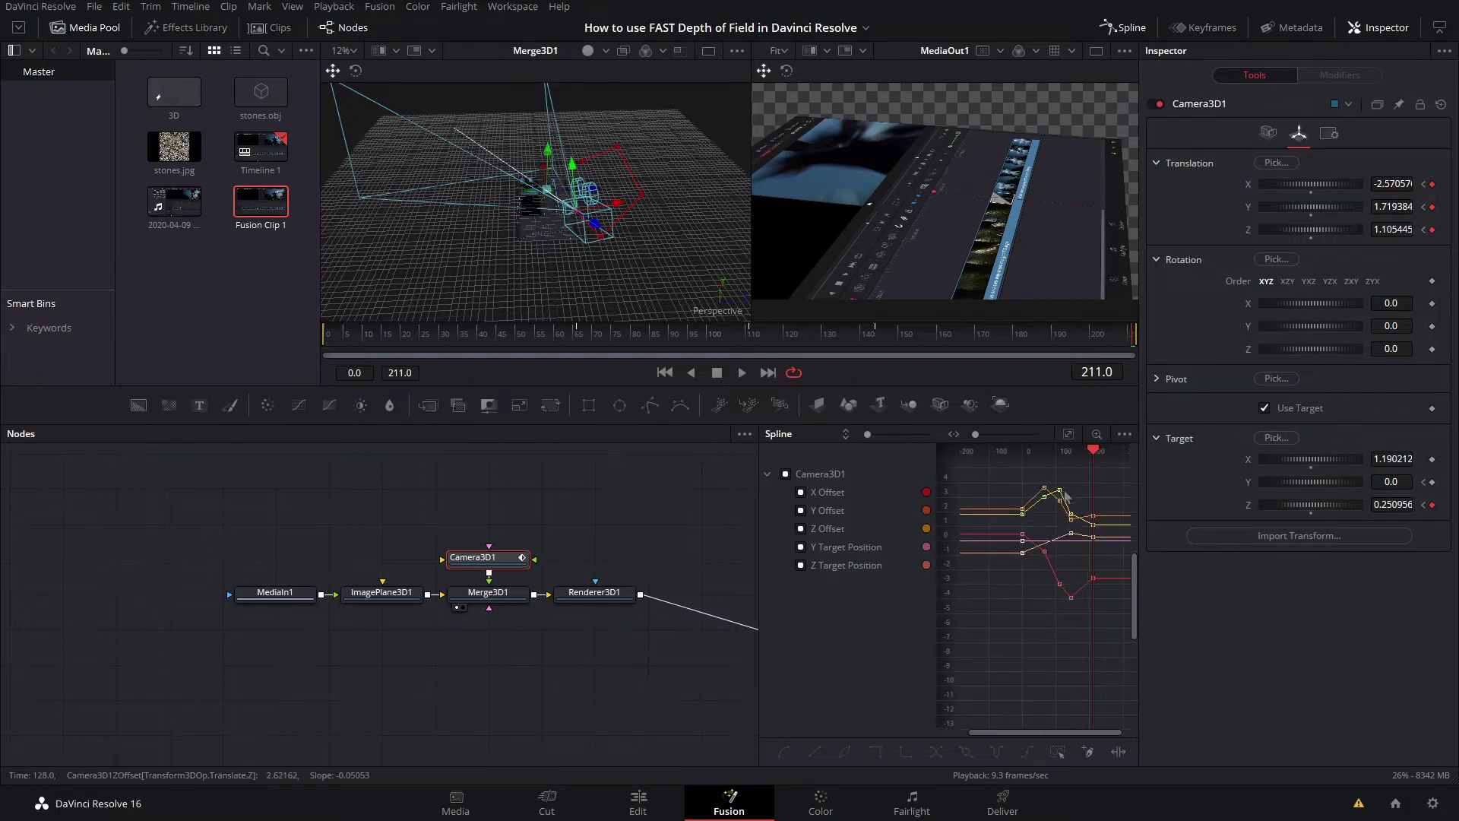
pyautogui.scroll(2, 1010, 508)
pyautogui.scroll(-4, 1009, 507)
pyautogui.scroll(1, 1009, 508)
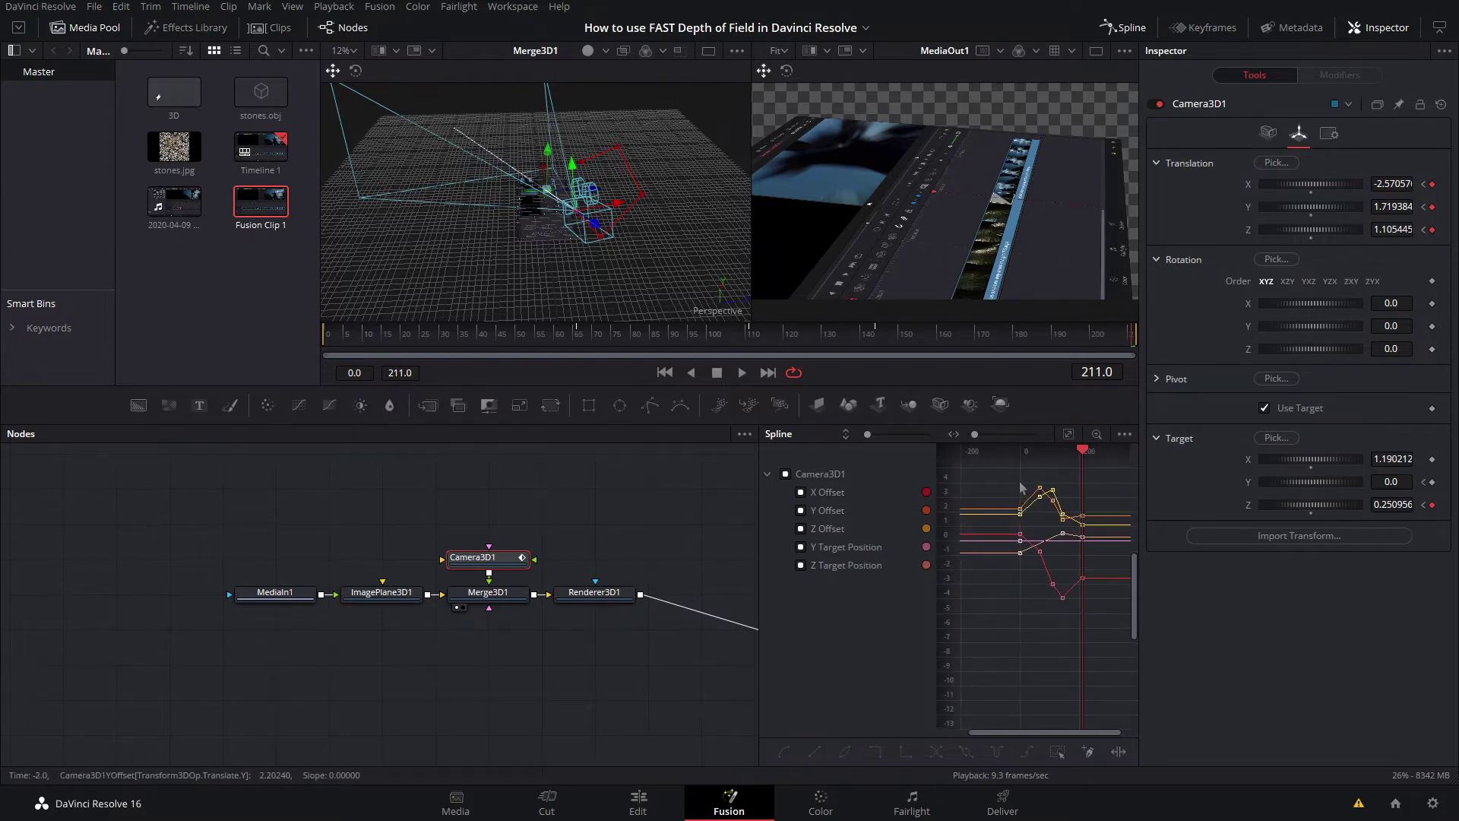
pyautogui.moveTo(1125, 652); pyautogui.dragTo(1123, 651)
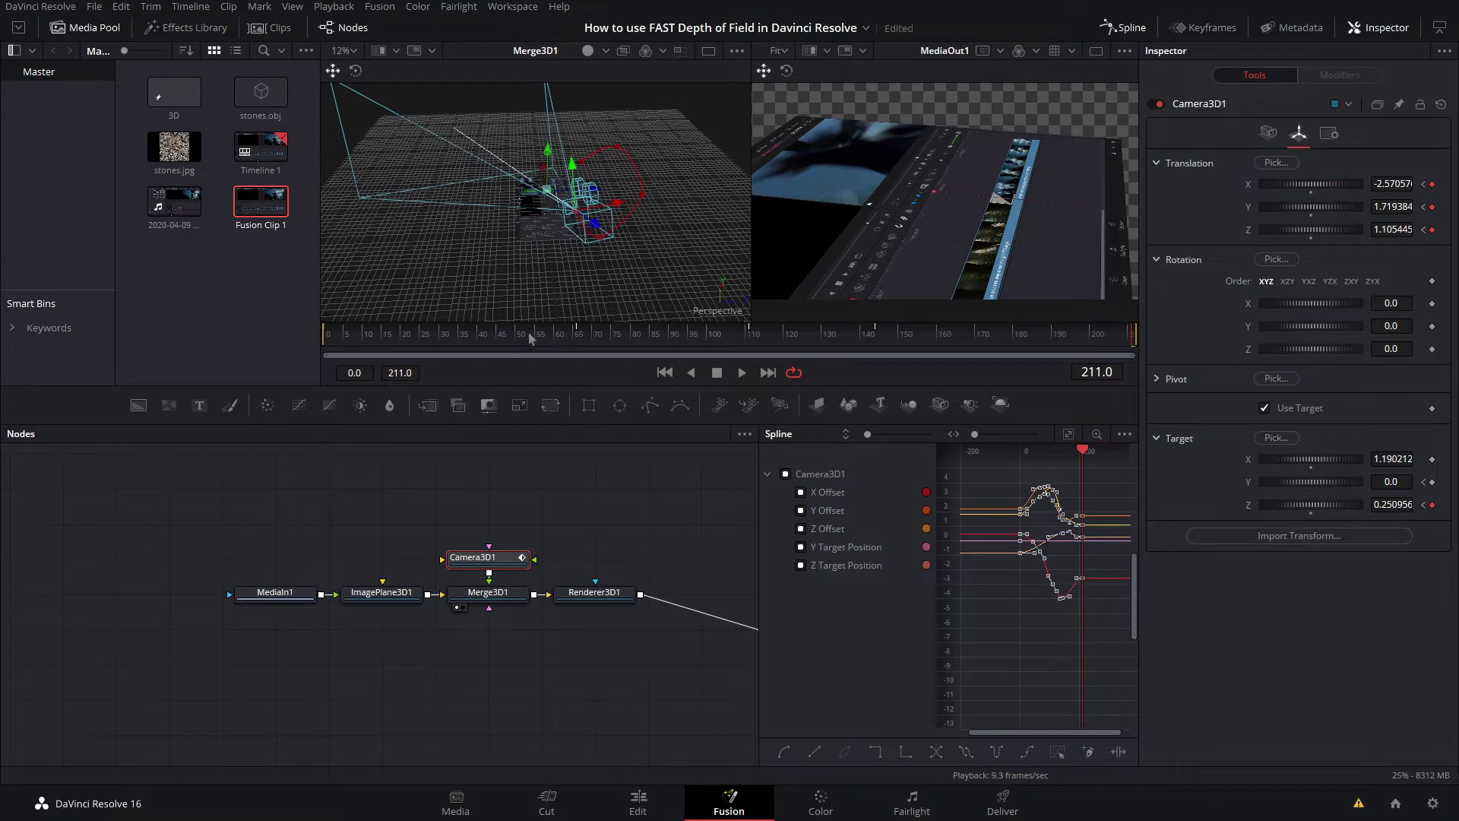
# Preview the smoothed camera move and adjust the animated camera target's X position at frame 73.
pyautogui.moveTo(530, 339); pyautogui.dragTo(324, 339)
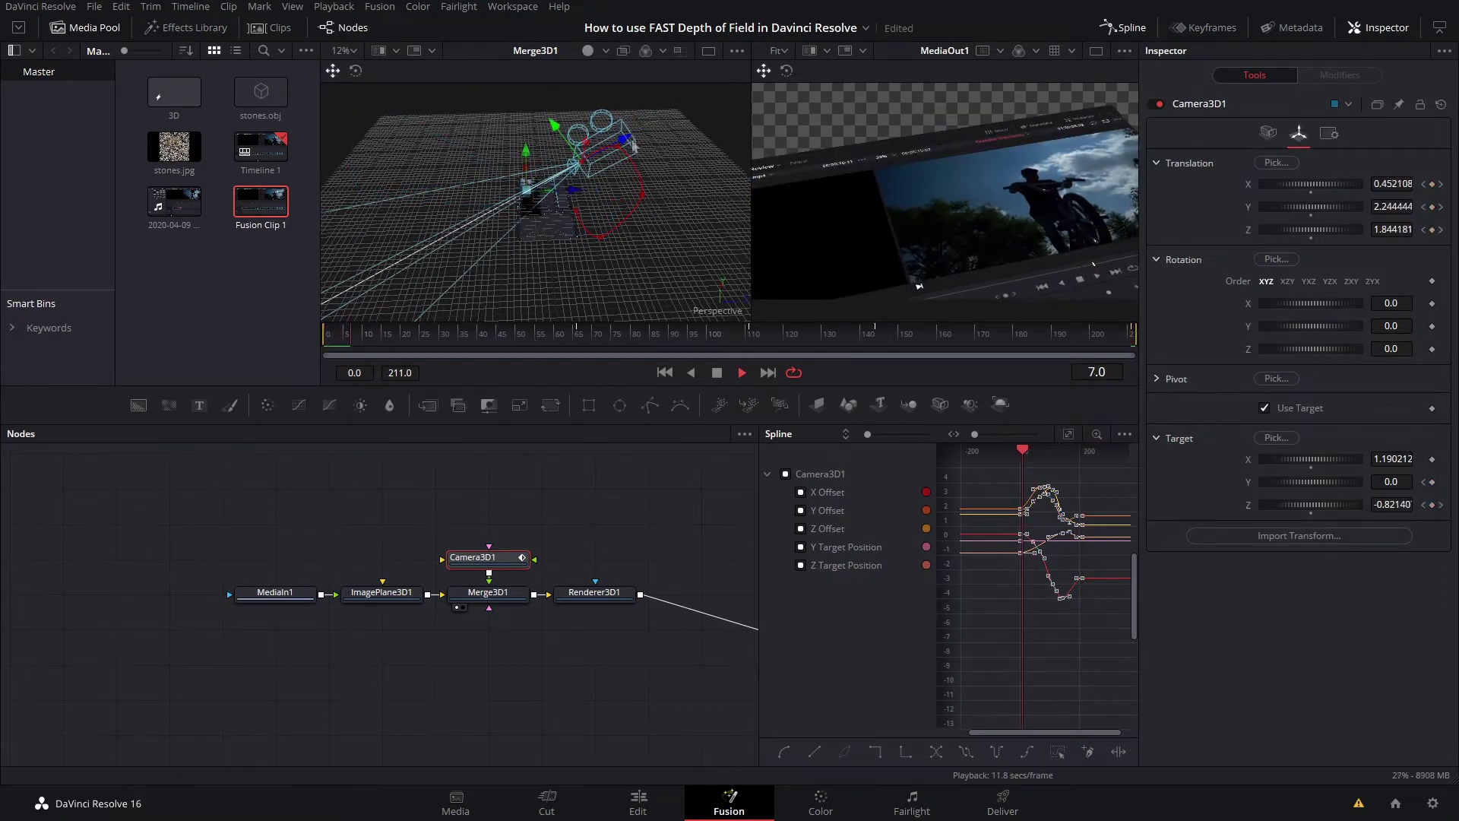
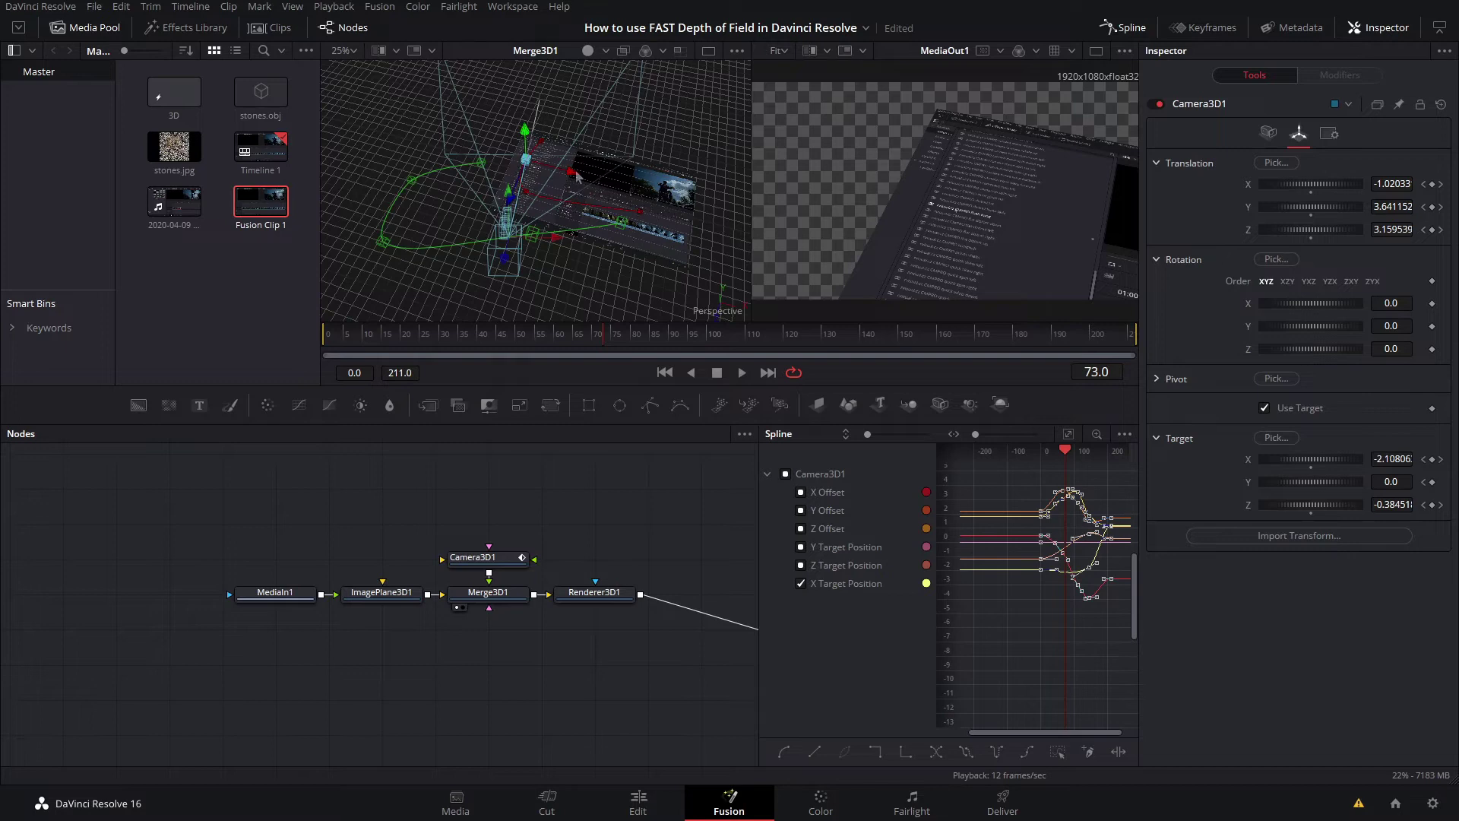
pyautogui.moveTo(572, 173); pyautogui.dragTo(590, 180)
pyautogui.moveTo(594, 333); pyautogui.dragTo(251, 388)
pyautogui.moveTo(620, 348); pyautogui.dragTo(669, 433)
# Add a Background node, sample its colour from the recording's dark interface, and merge it beneath Renderer3D1's output.
pyautogui.hotkey('shift', 'space')
pyautogui.write('back')
pyautogui.press('Return')
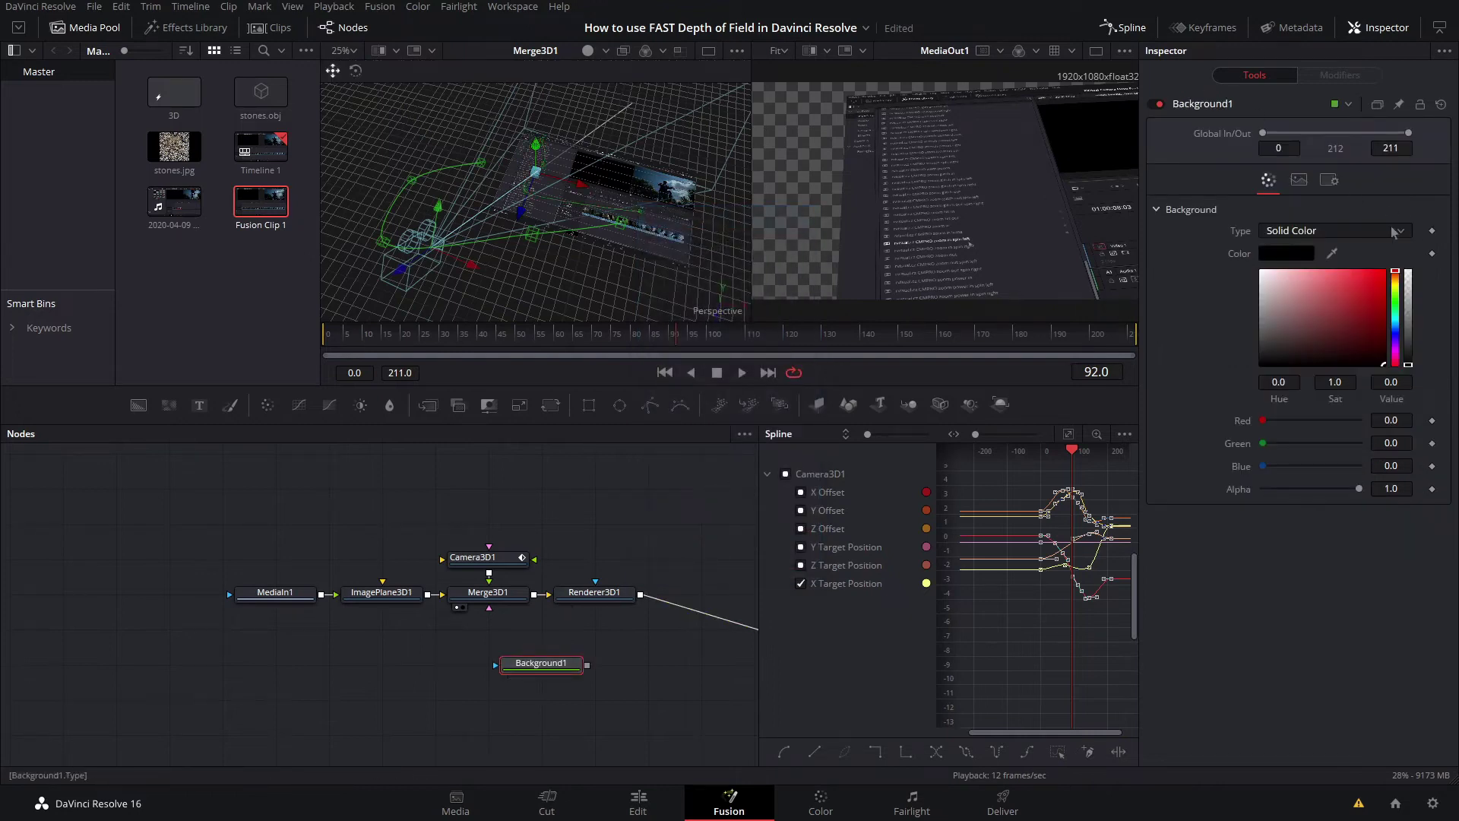
pyautogui.moveTo(1332, 253); pyautogui.dragTo(1098, 213)
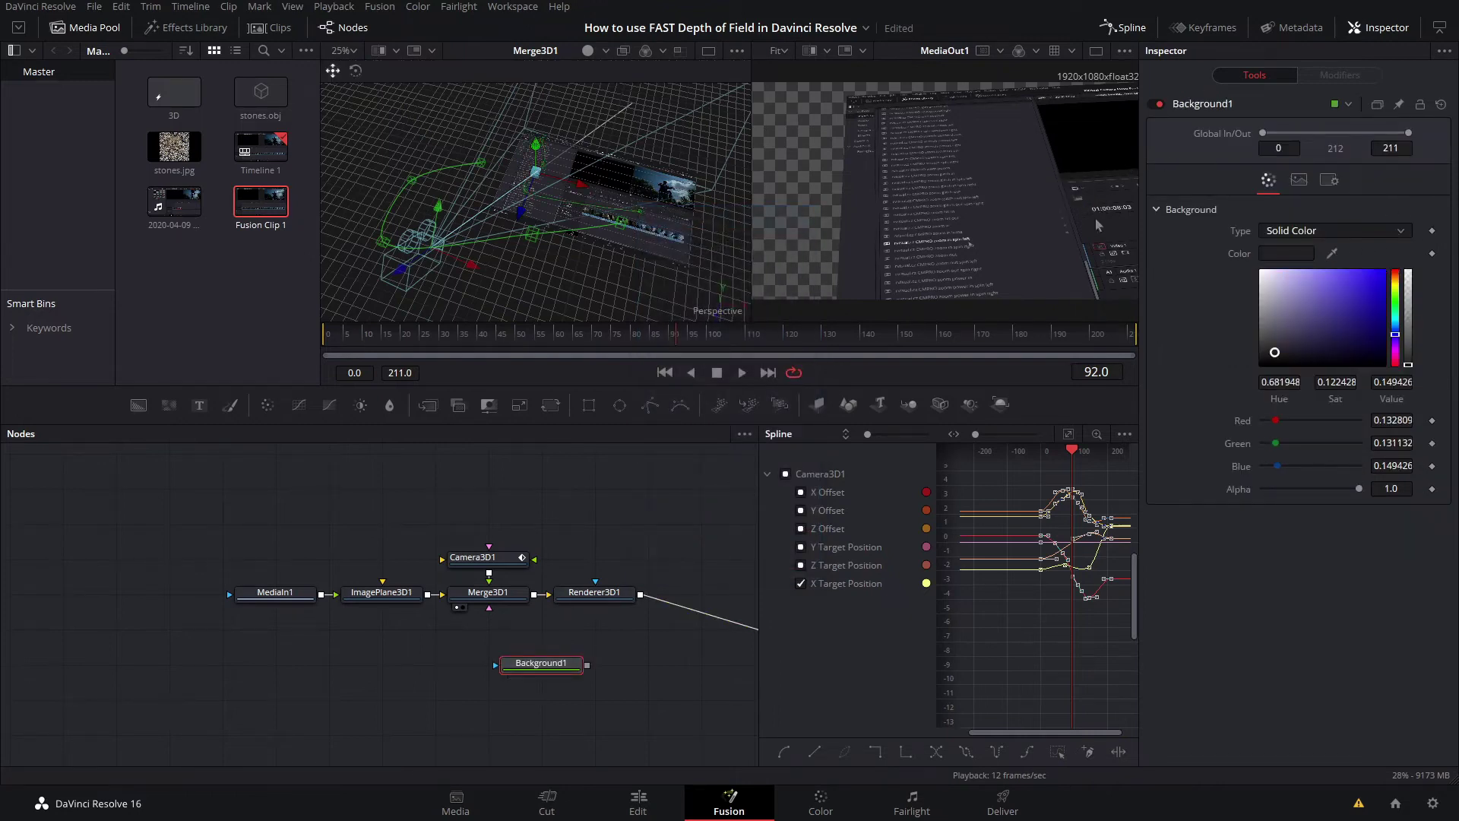
pyautogui.moveTo(587, 665); pyautogui.dragTo(642, 599)
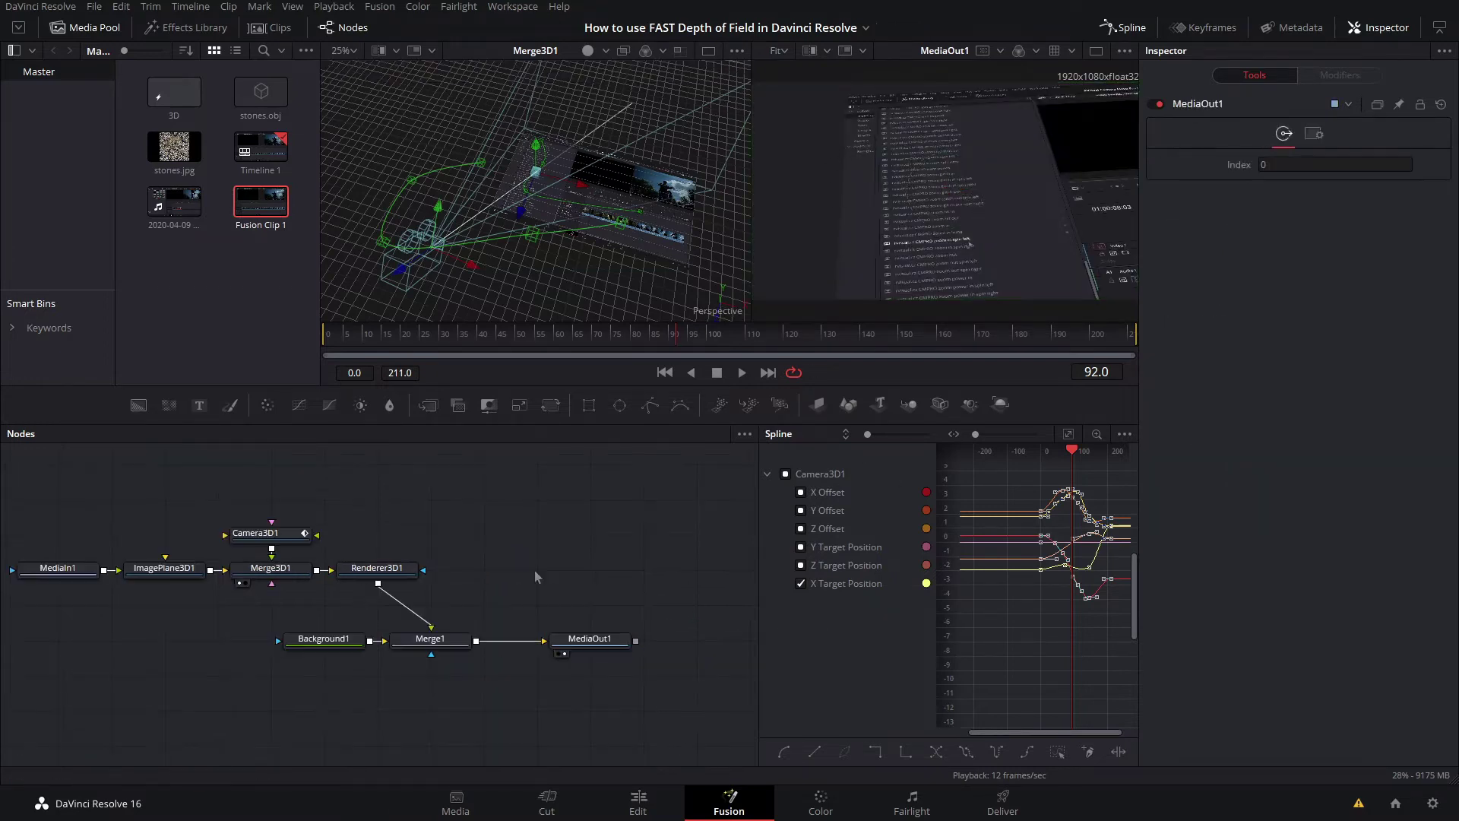
pyautogui.moveTo(377, 569); pyautogui.dragTo(431, 569)
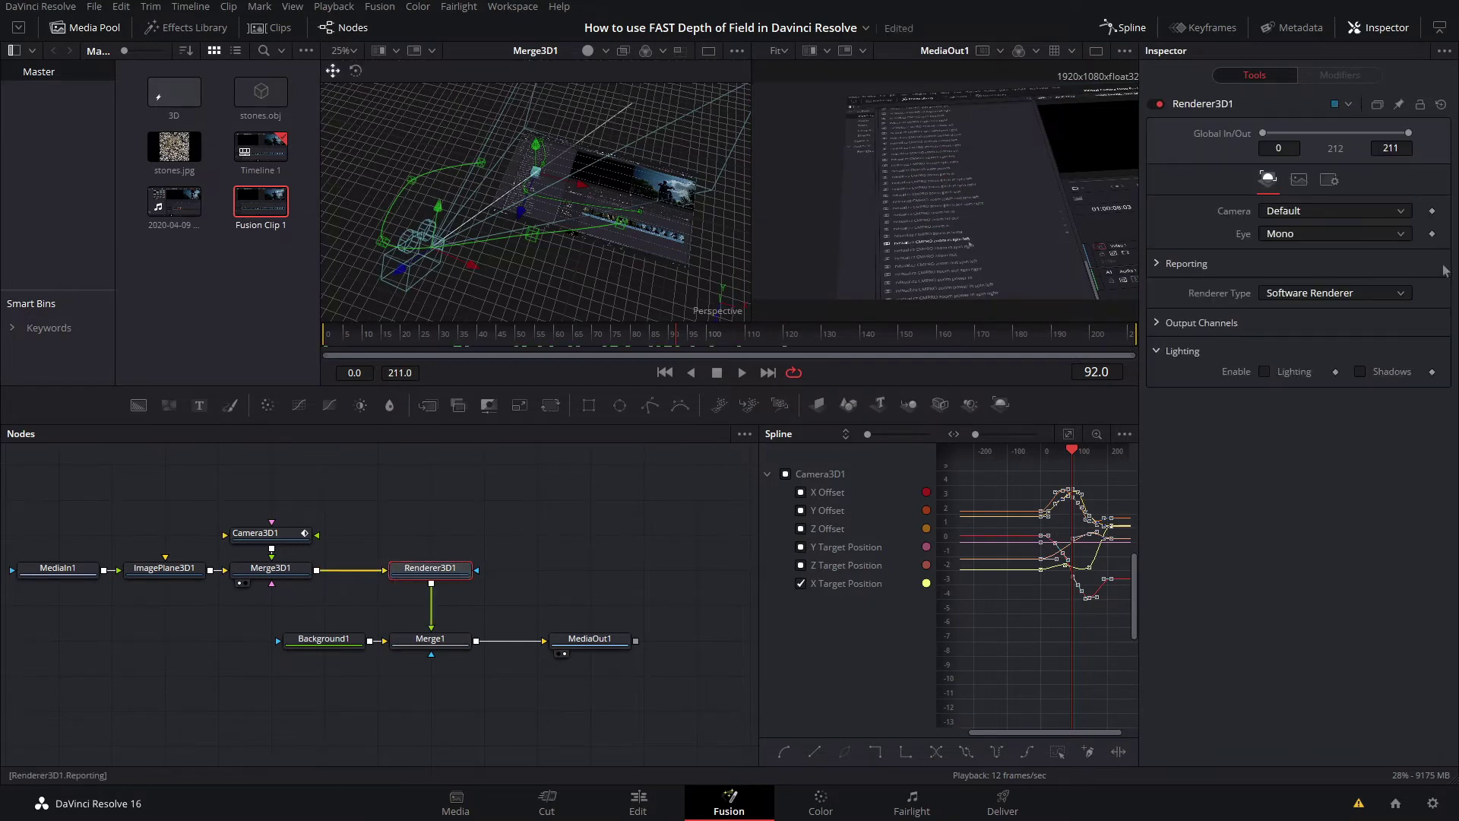
# Try the OpenGL Renderer on Renderer3D1 with Accumulation Effects and Depth of Field enabled.
pyautogui.click(1319, 297)
pyautogui.click(1271, 314)
pyautogui.click(1158, 379)
pyautogui.click(1281, 424)
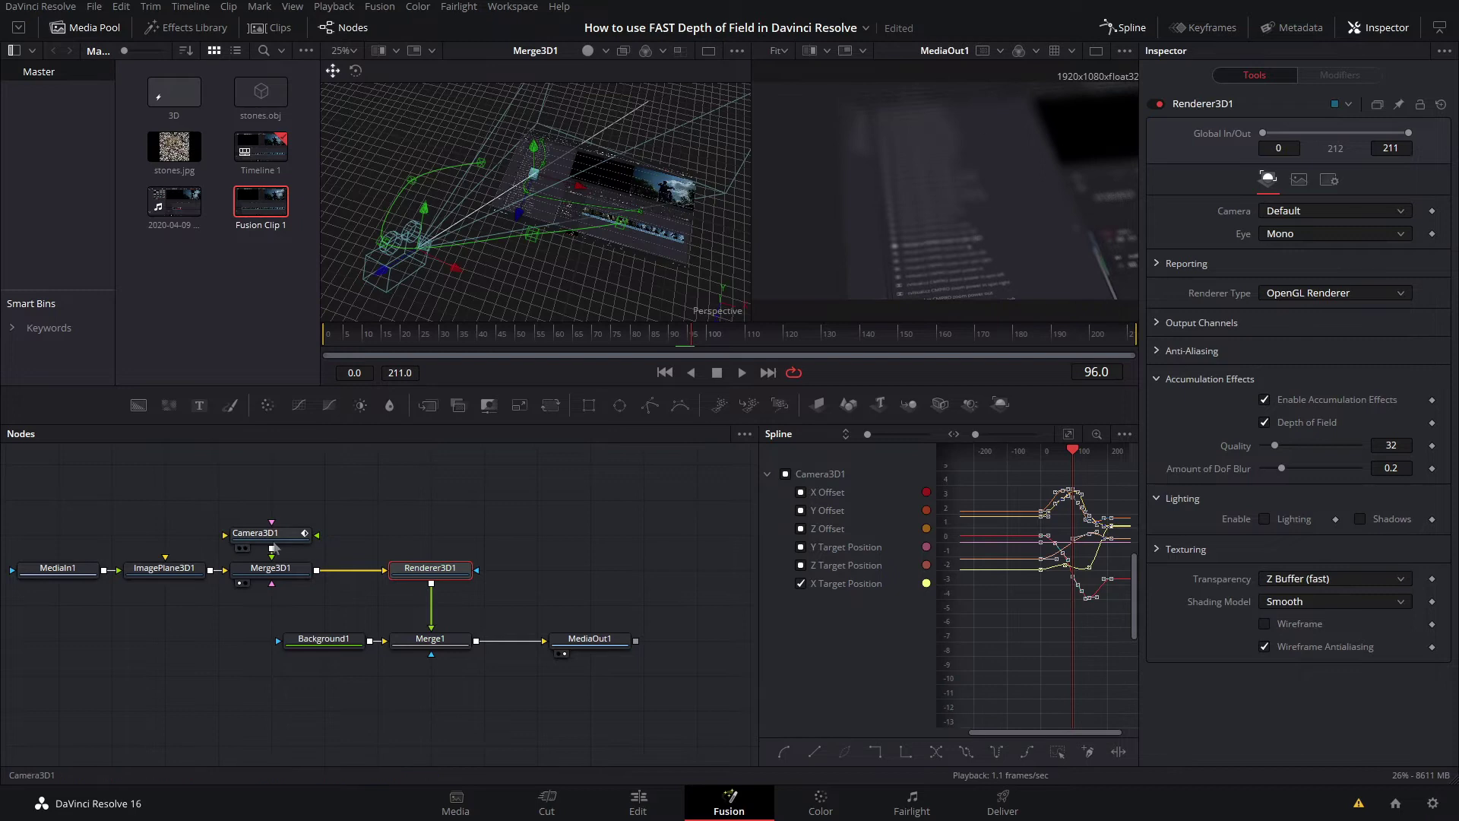
# Display Camera3D1's focal plane in the 3D view through its control visibility options.
pyautogui.click(244, 534)
pyautogui.moveTo(671, 354); pyautogui.dragTo(767, 166)
pyautogui.click(1271, 135)
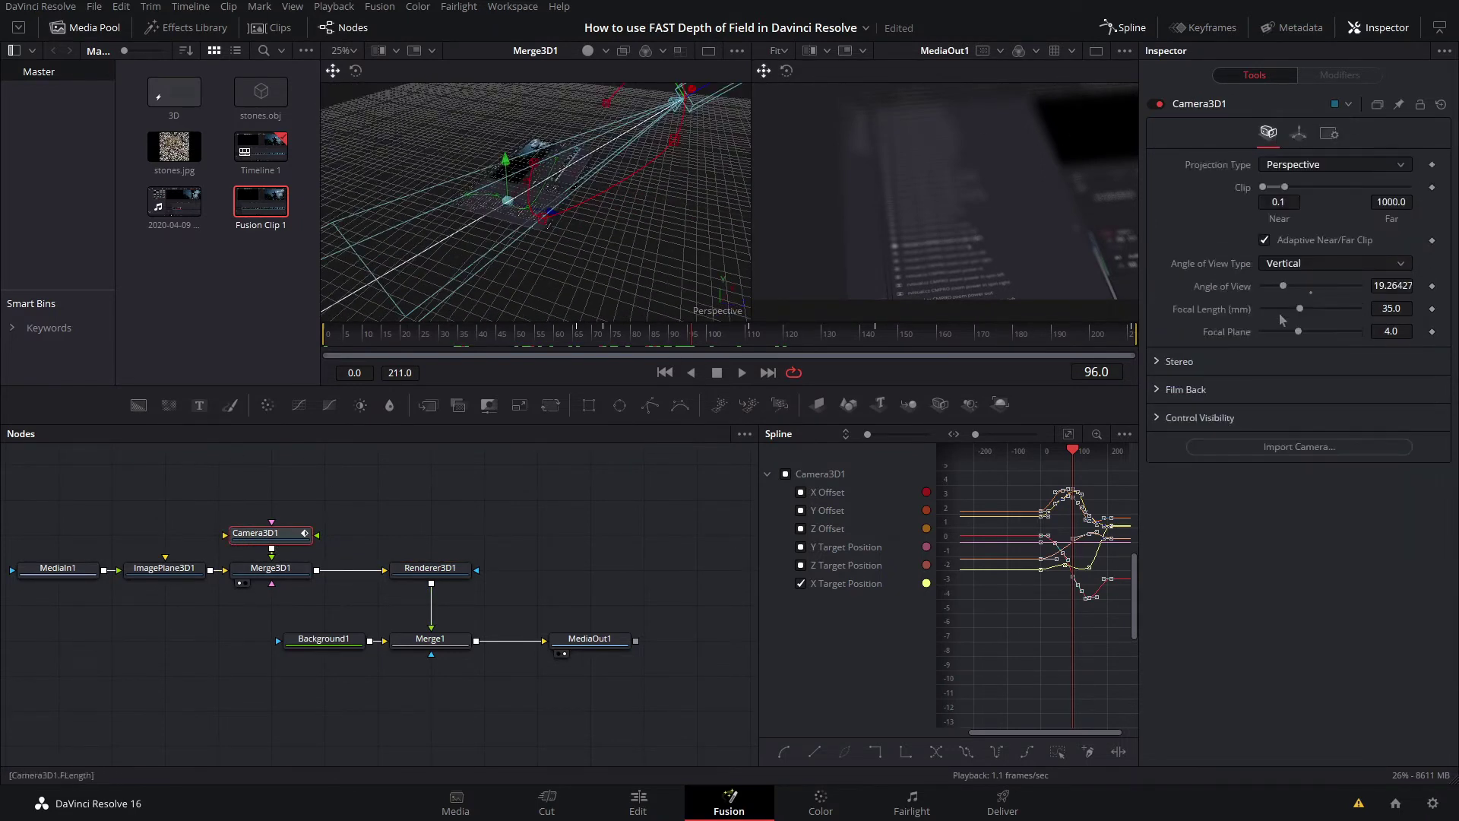
pyautogui.click(1158, 419)
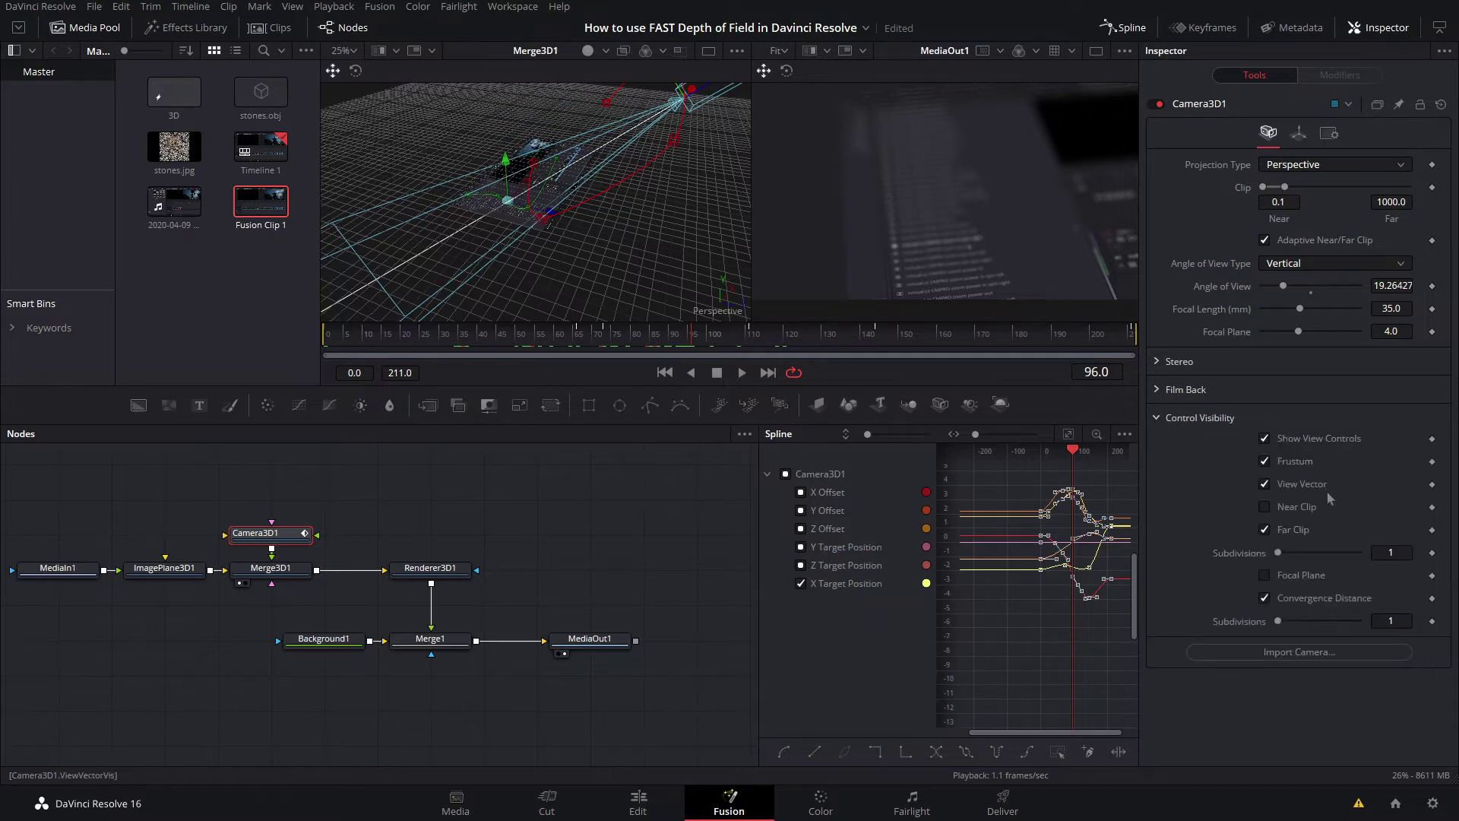
pyautogui.click(1265, 579)
# Set Camera3D1's Focal Plane to about 4.47 so the focus falls on the recording's list.
pyautogui.moveTo(566, 228); pyautogui.dragTo(576, 156)
pyautogui.scroll(2, 574, 155)
pyautogui.moveTo(1299, 335); pyautogui.dragTo(1303, 337)
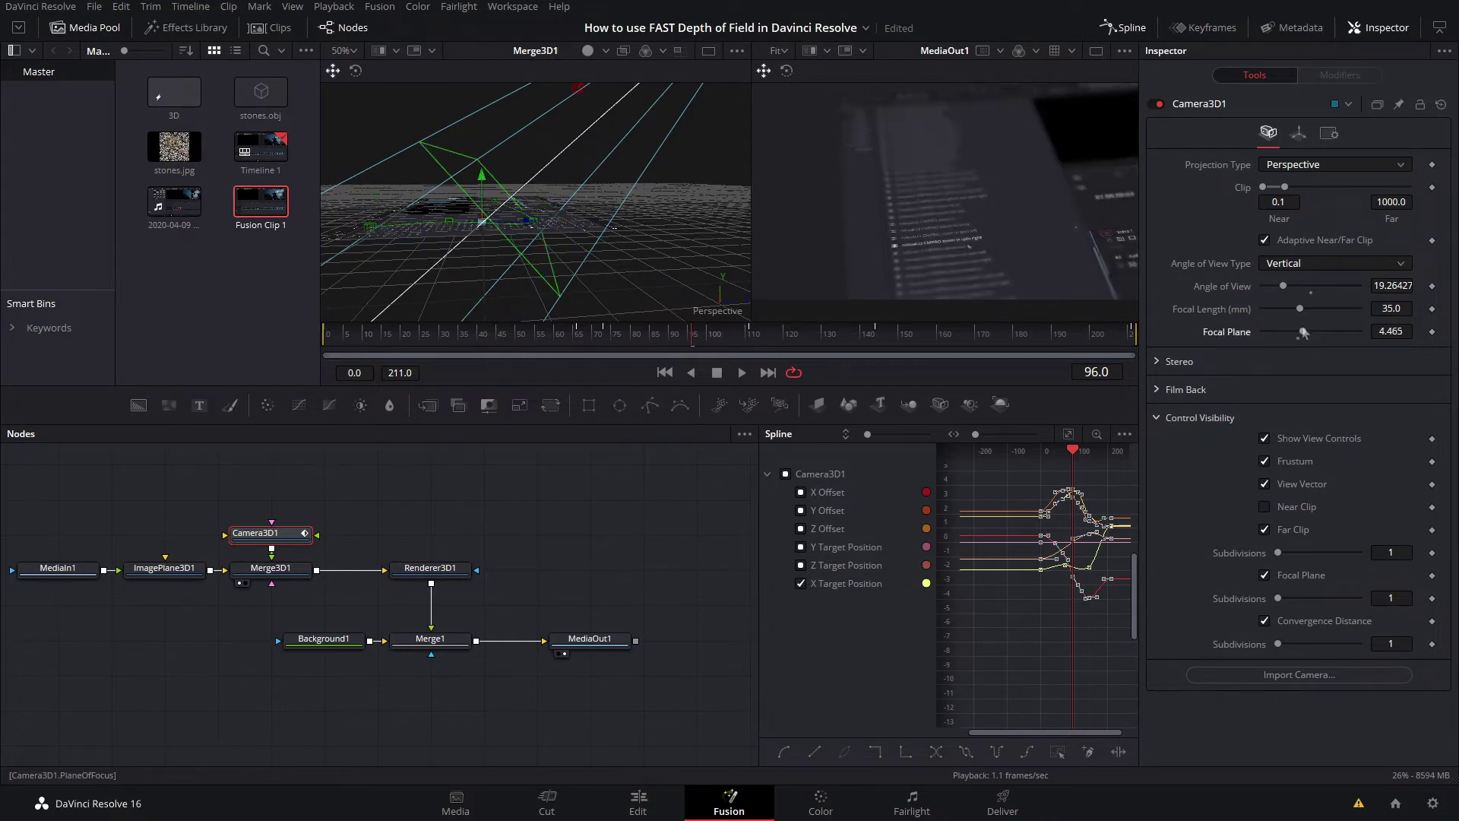
pyautogui.scroll(3, 942, 209)
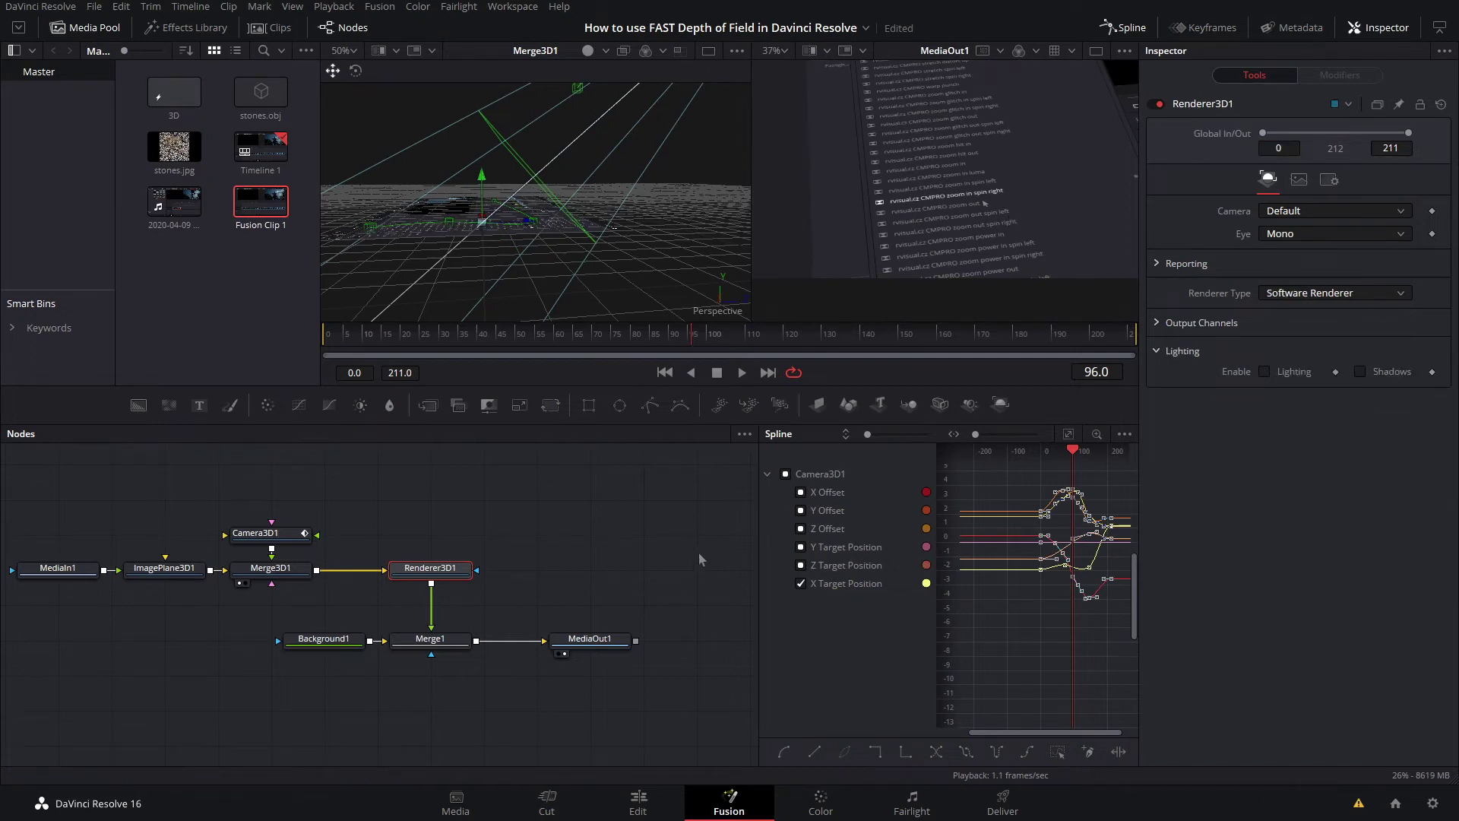
# Check Renderer3D1's output channels for Z, and view Background1 and Renderer3D1 separately in the 2D viewer.
pyautogui.click(1159, 327)
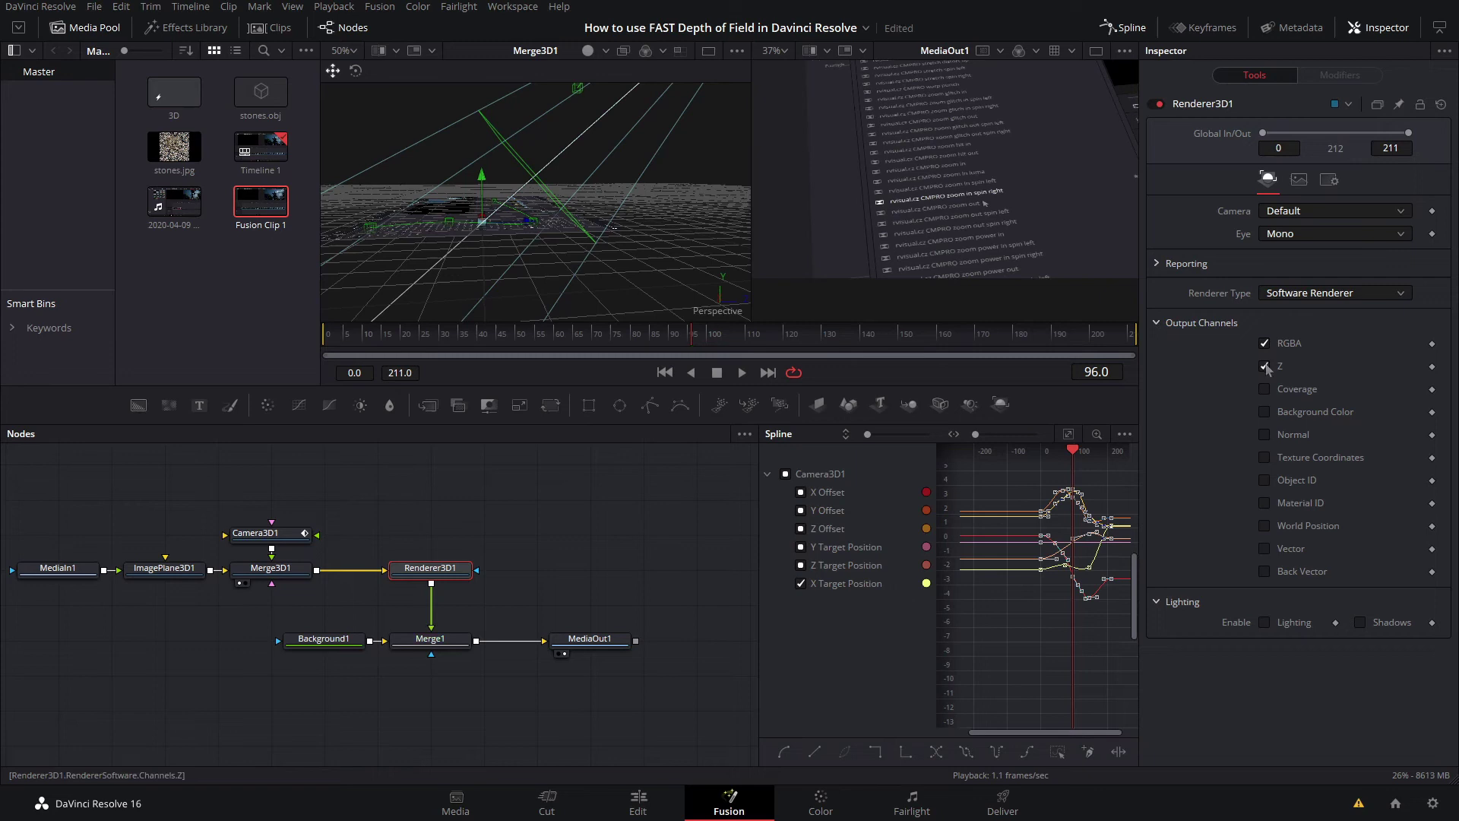
pyautogui.click(1159, 327)
pyautogui.click(405, 583)
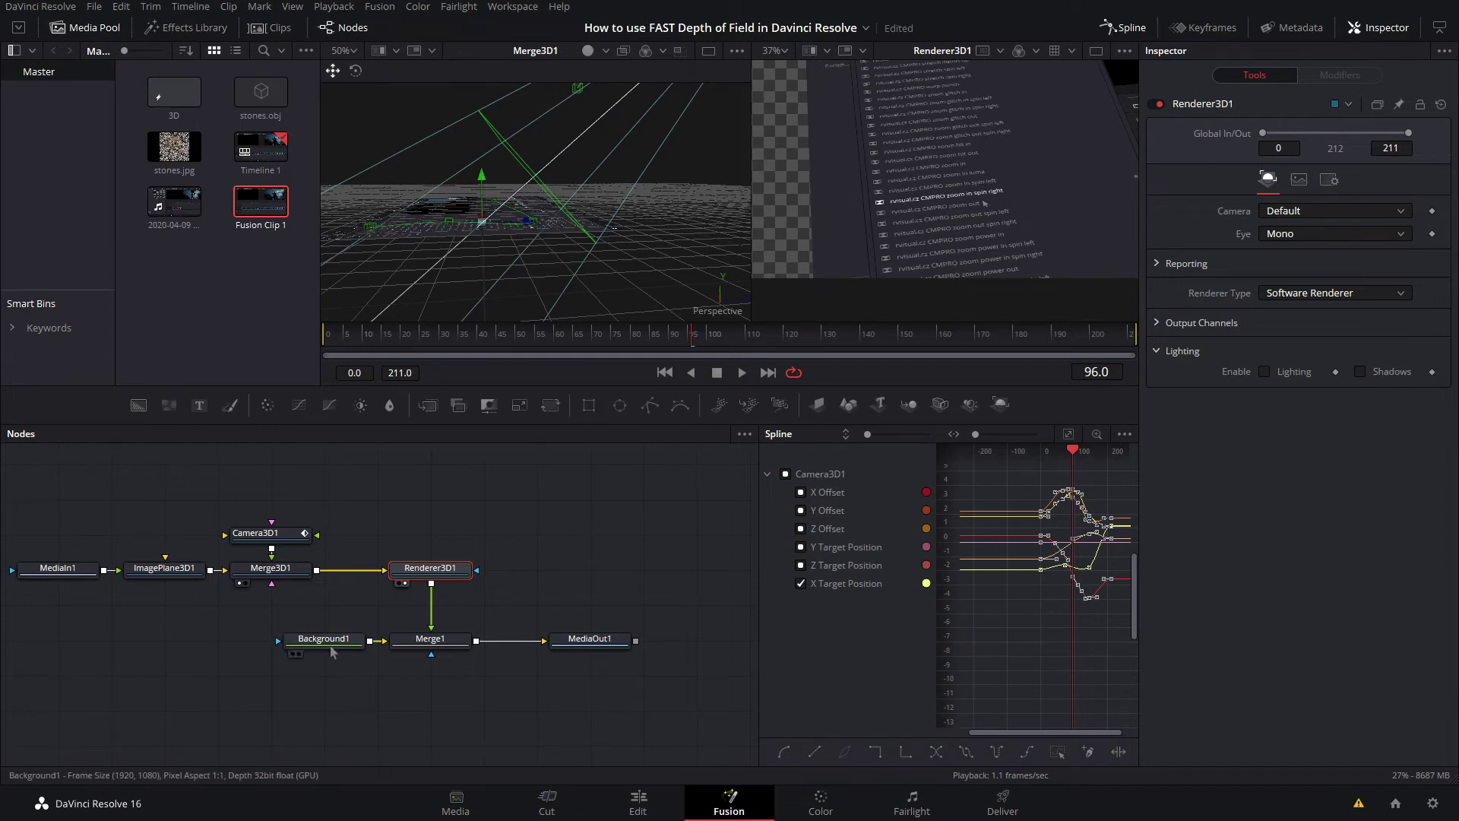
pyautogui.click(296, 654)
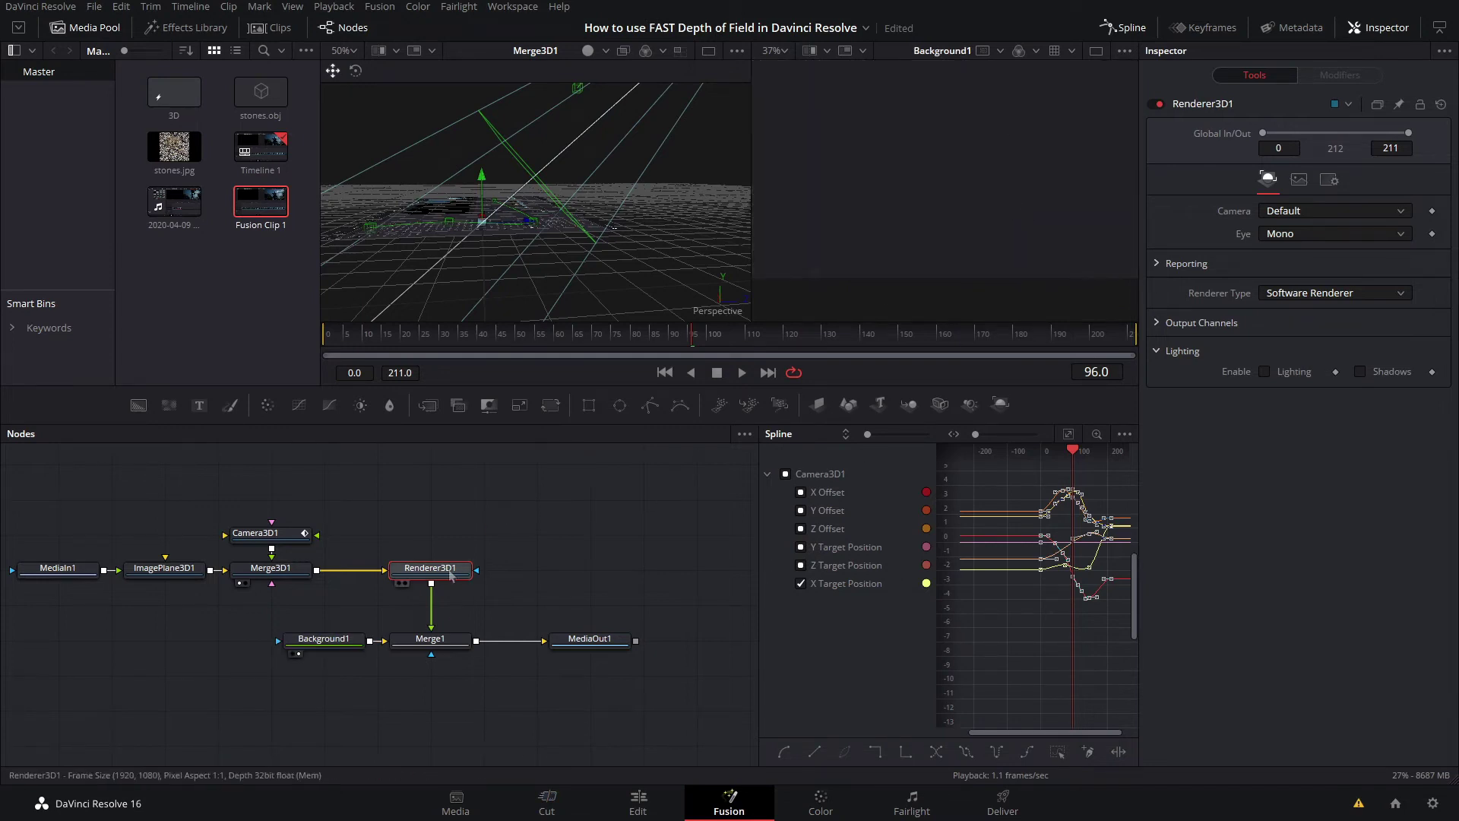
pyautogui.press('2')
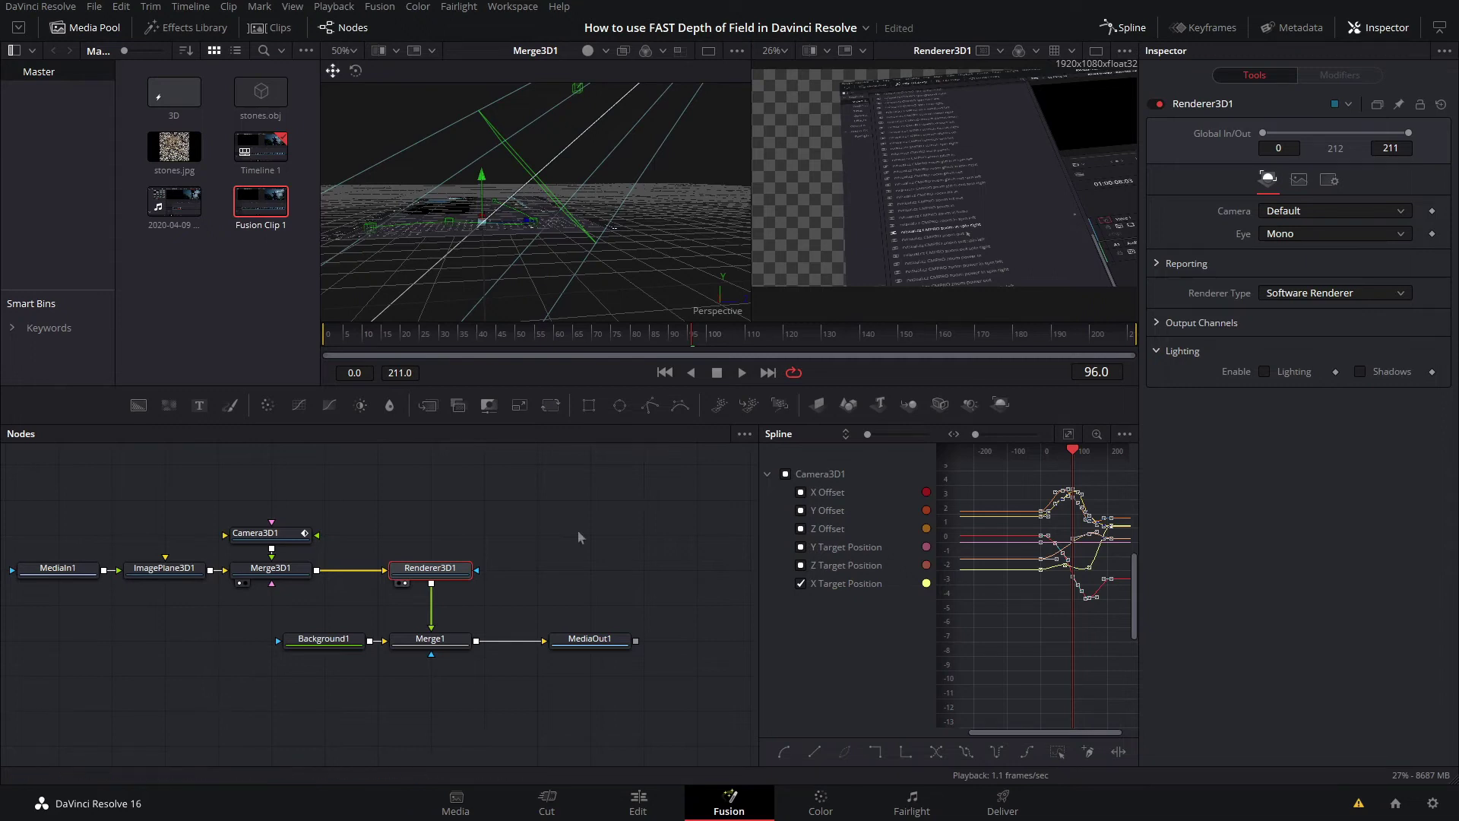
# Insert a Depth Blur node between Renderer3D1 and Merge1.
pyautogui.hotkey('shift', 'space')
pyautogui.write('dep')
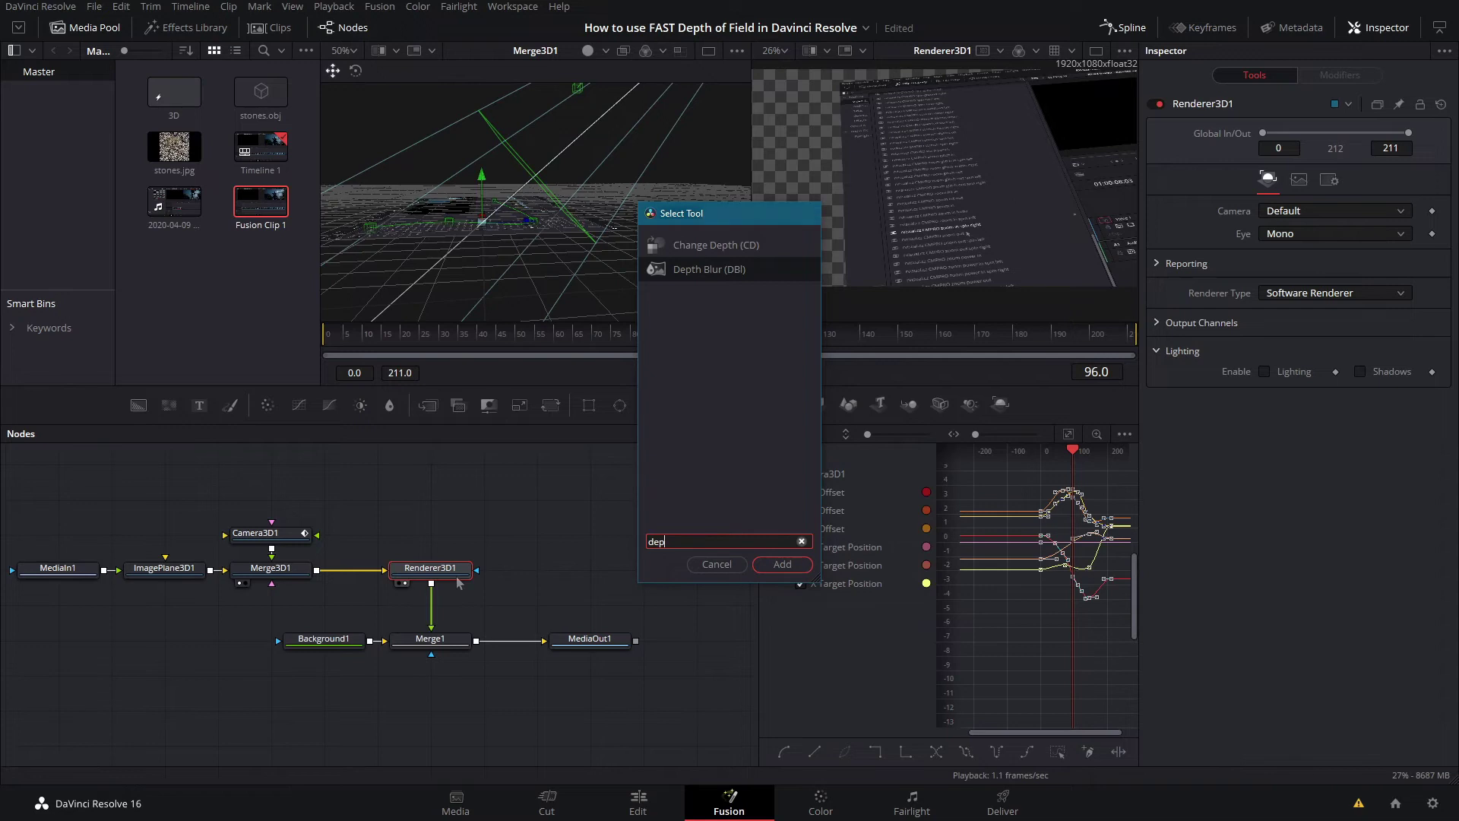
pyautogui.press('Return')
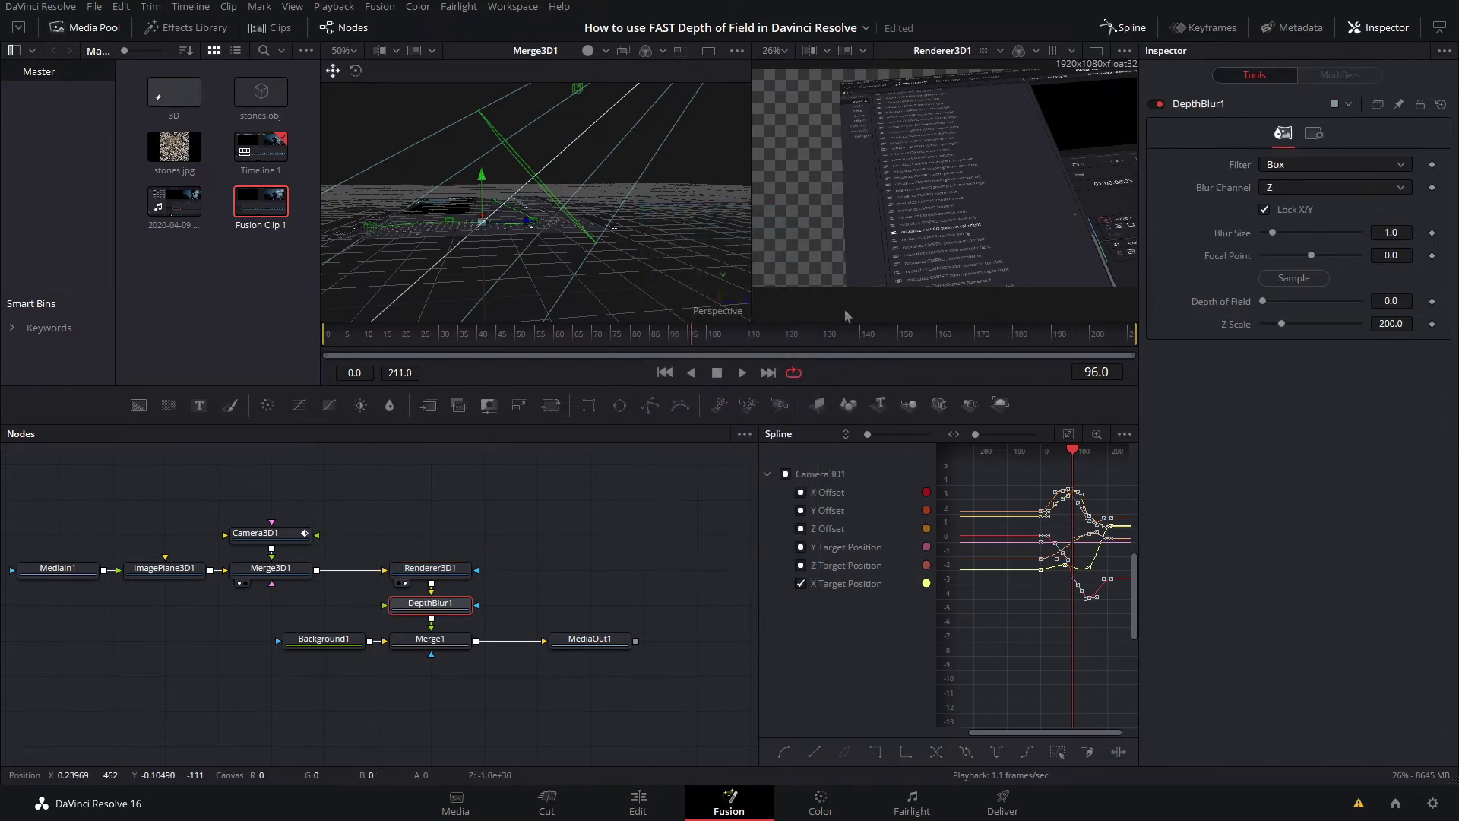
# Set DepthBlur1's Blur Size to 10, Z Scale to 6 and Focal Point to about -4.11, and view its output at frame 0.
pyautogui.moveTo(957, 290); pyautogui.dragTo(958, 277)
pyautogui.moveTo(691, 335); pyautogui.dragTo(323, 334)
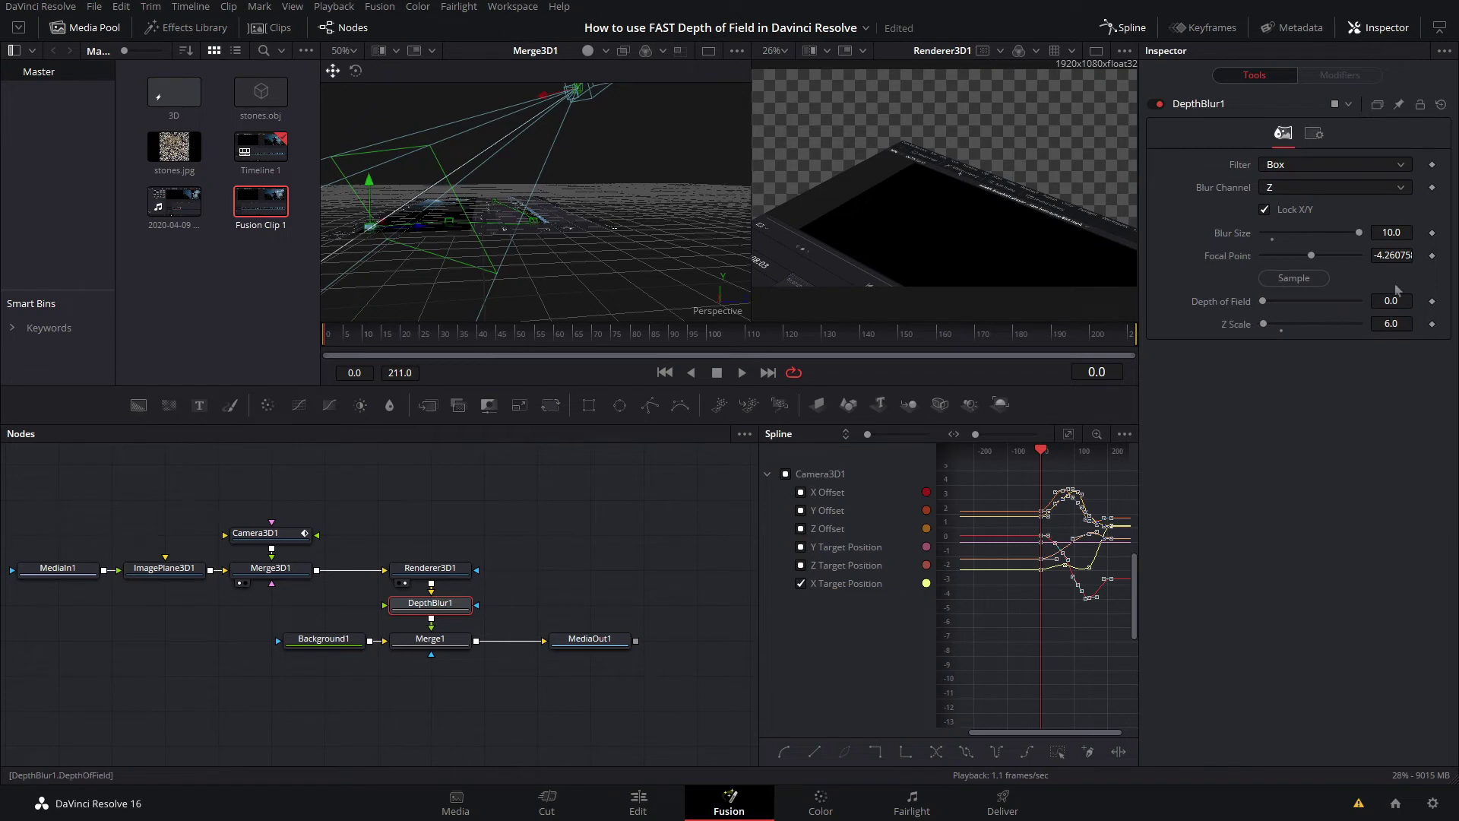
pyautogui.moveTo(1385, 261); pyautogui.dragTo(1397, 261)
pyautogui.moveTo(770, 348); pyautogui.dragTo(892, 257)
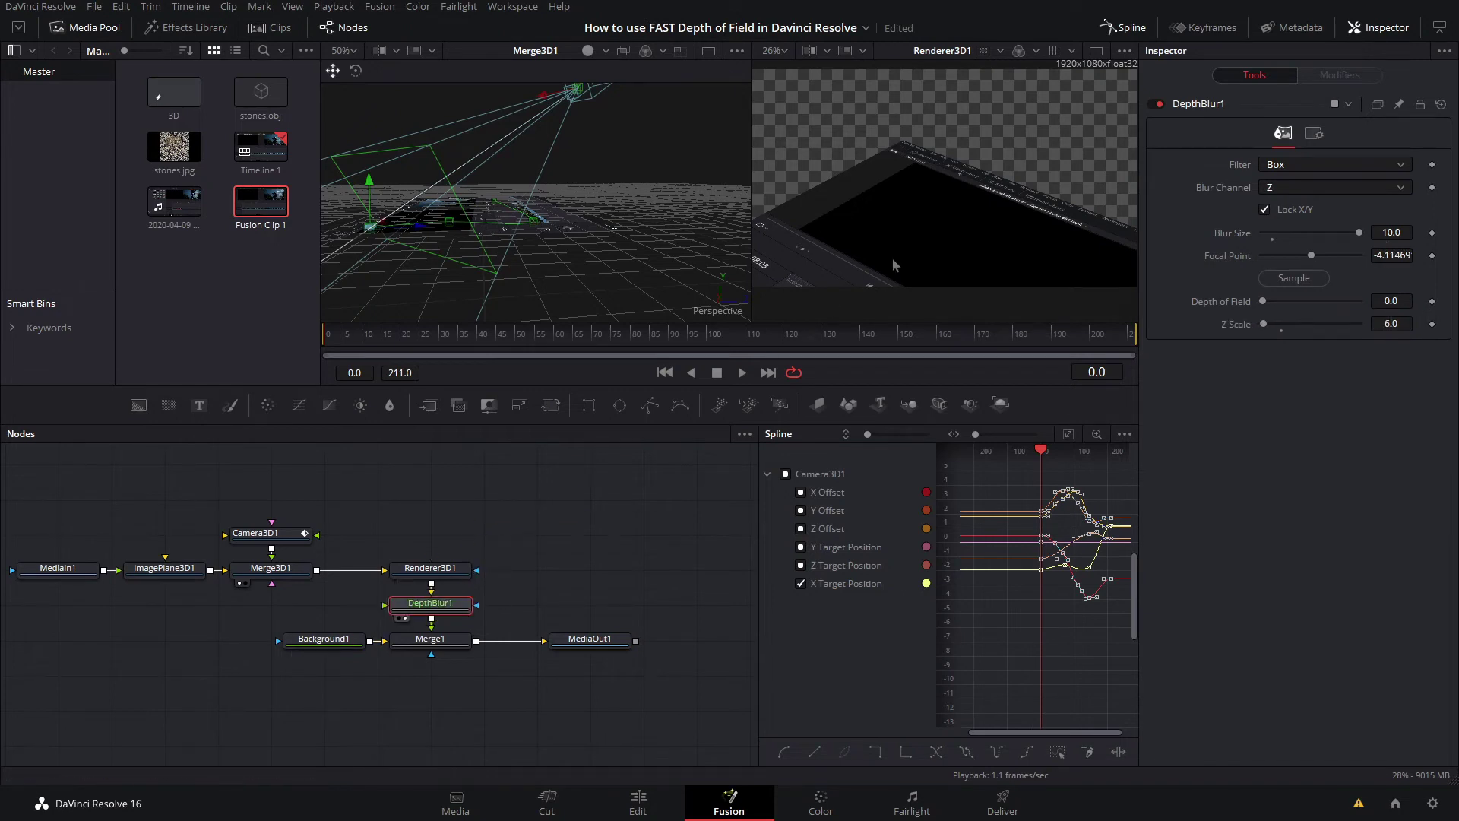
# Sample DepthBlur1's Focal Point from the recording's corner, about -4.47, and reduce its Z Scale to 2.7.
pyautogui.scroll(3, 924, 155)
pyautogui.scroll(2, 924, 158)
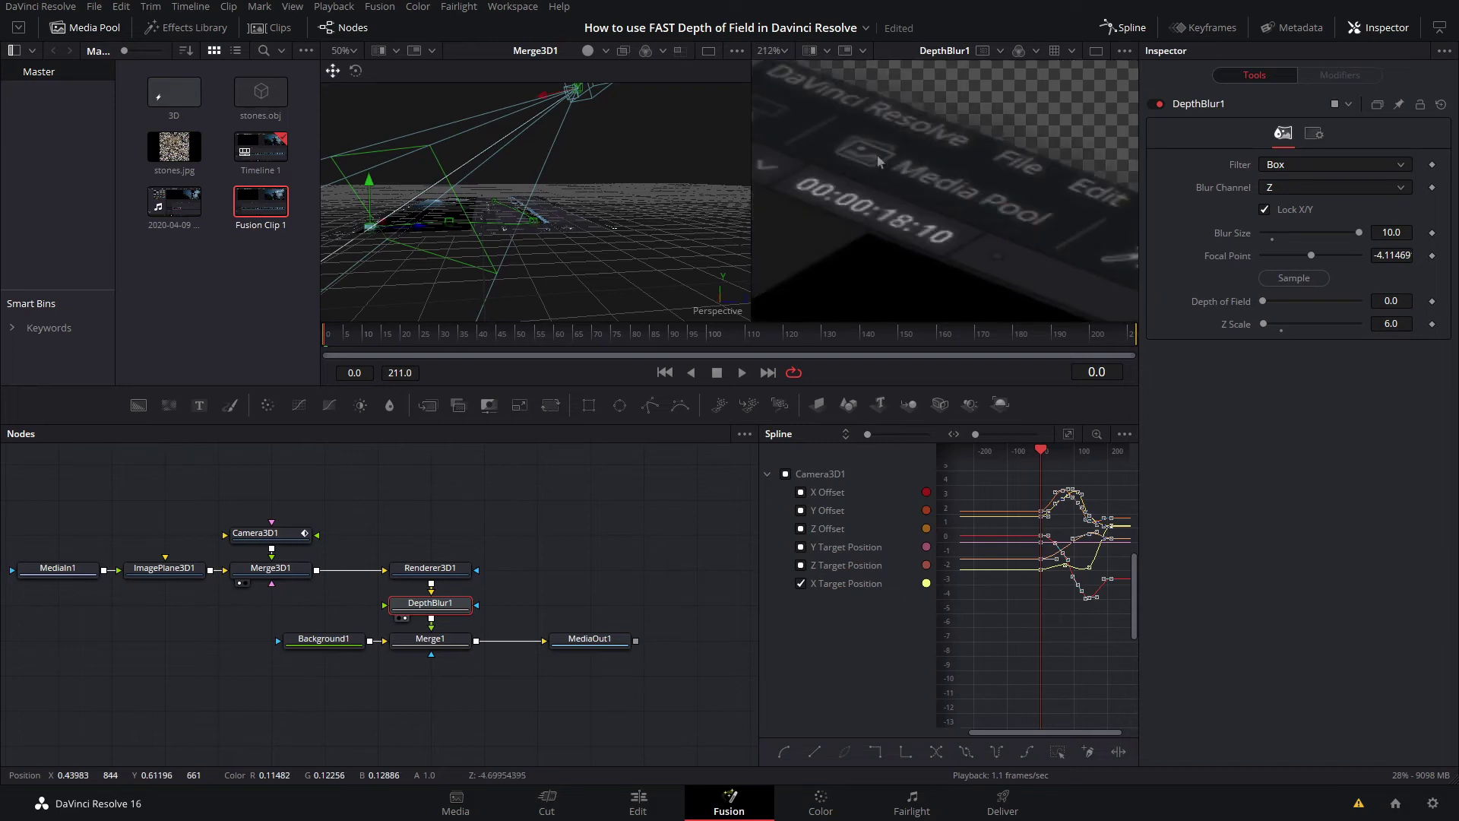
pyautogui.moveTo(1260, 273); pyautogui.dragTo(802, 125)
pyautogui.moveTo(1401, 329); pyautogui.dragTo(1369, 329)
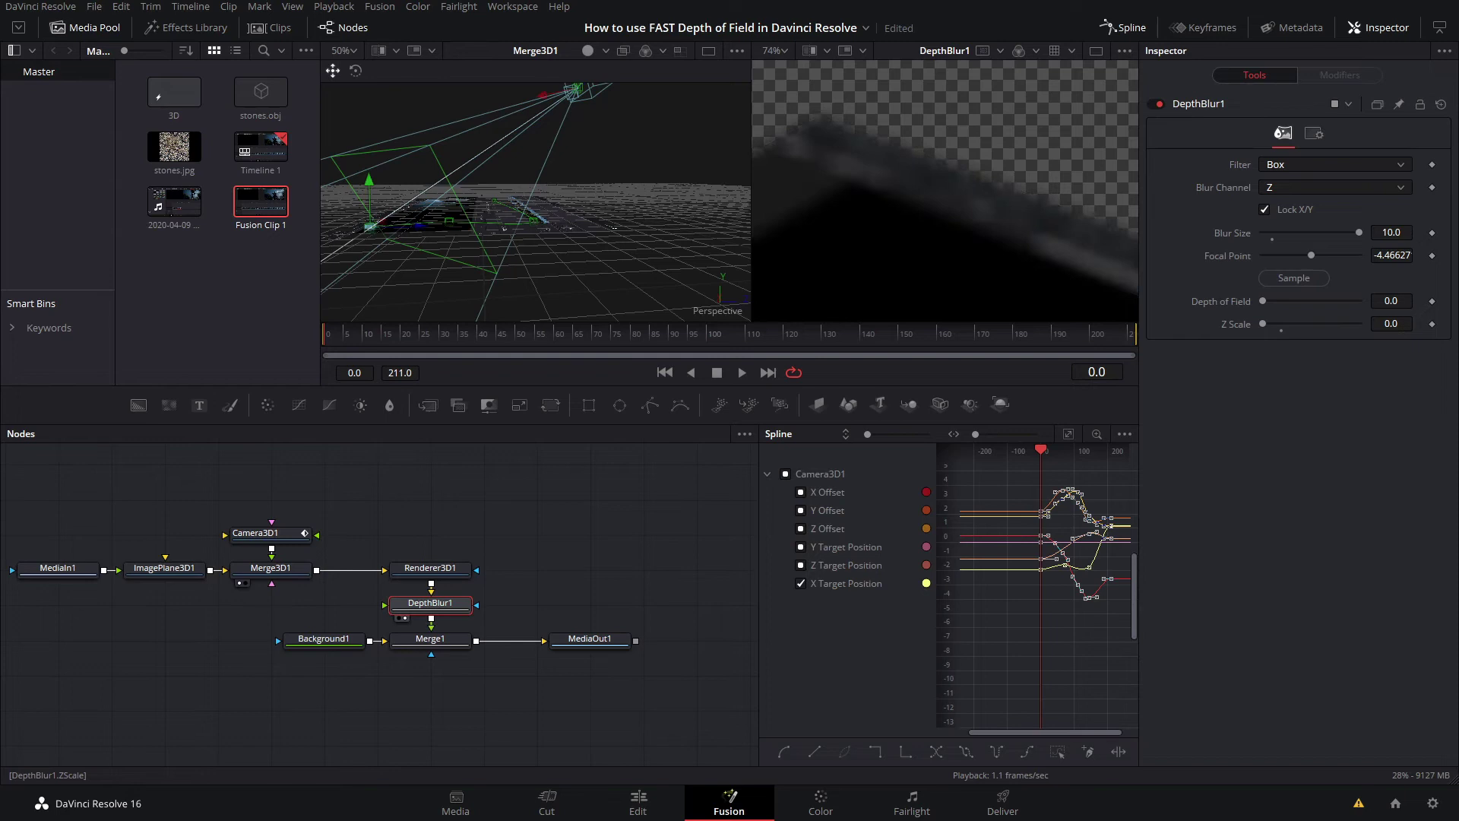
pyautogui.write('0.4')
pyautogui.press('Return')
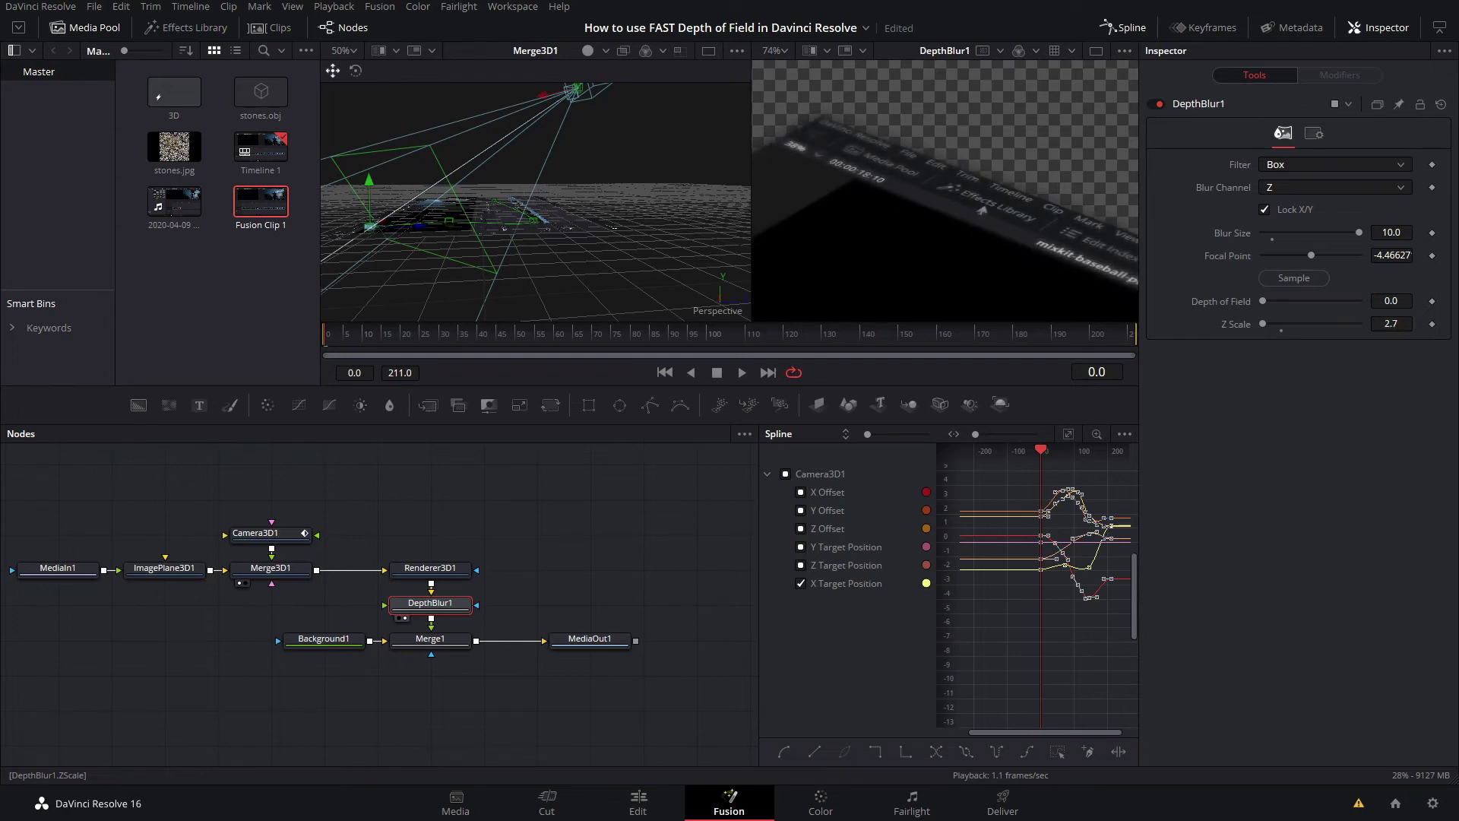
# Examine the depth blur at frames 211 and 117 of the camera move.
pyautogui.scroll(-5, 888, 219)
pyautogui.moveTo(877, 333); pyautogui.dragTo(1338, 333)
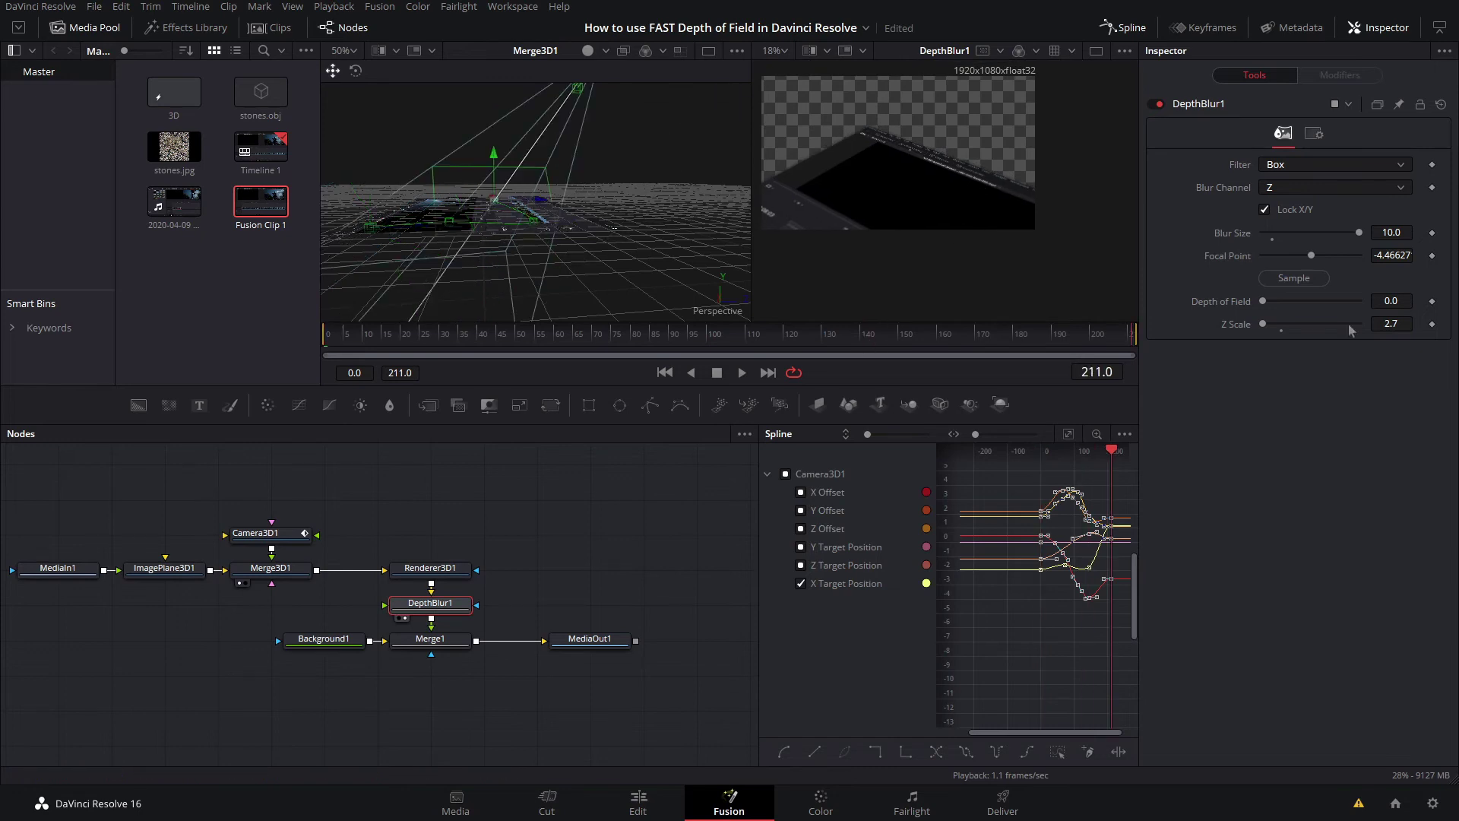
pyautogui.scroll(2, 934, 182)
pyautogui.click(772, 339)
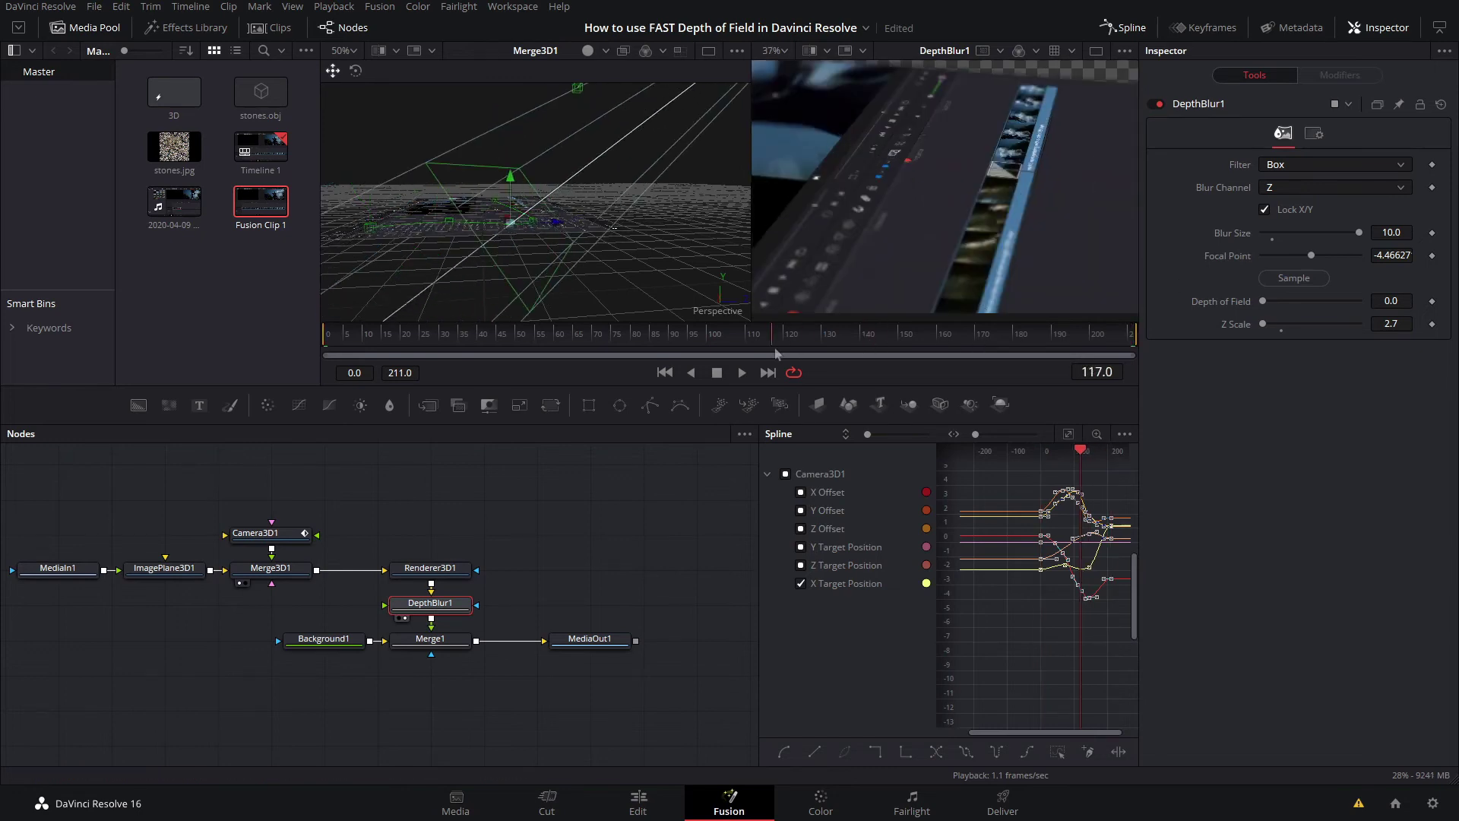
# Sample DepthBlur1's Focal Point from the image, about -2.73, and set a Focal Point keyframe at frame 0.
pyautogui.click(900, 336)
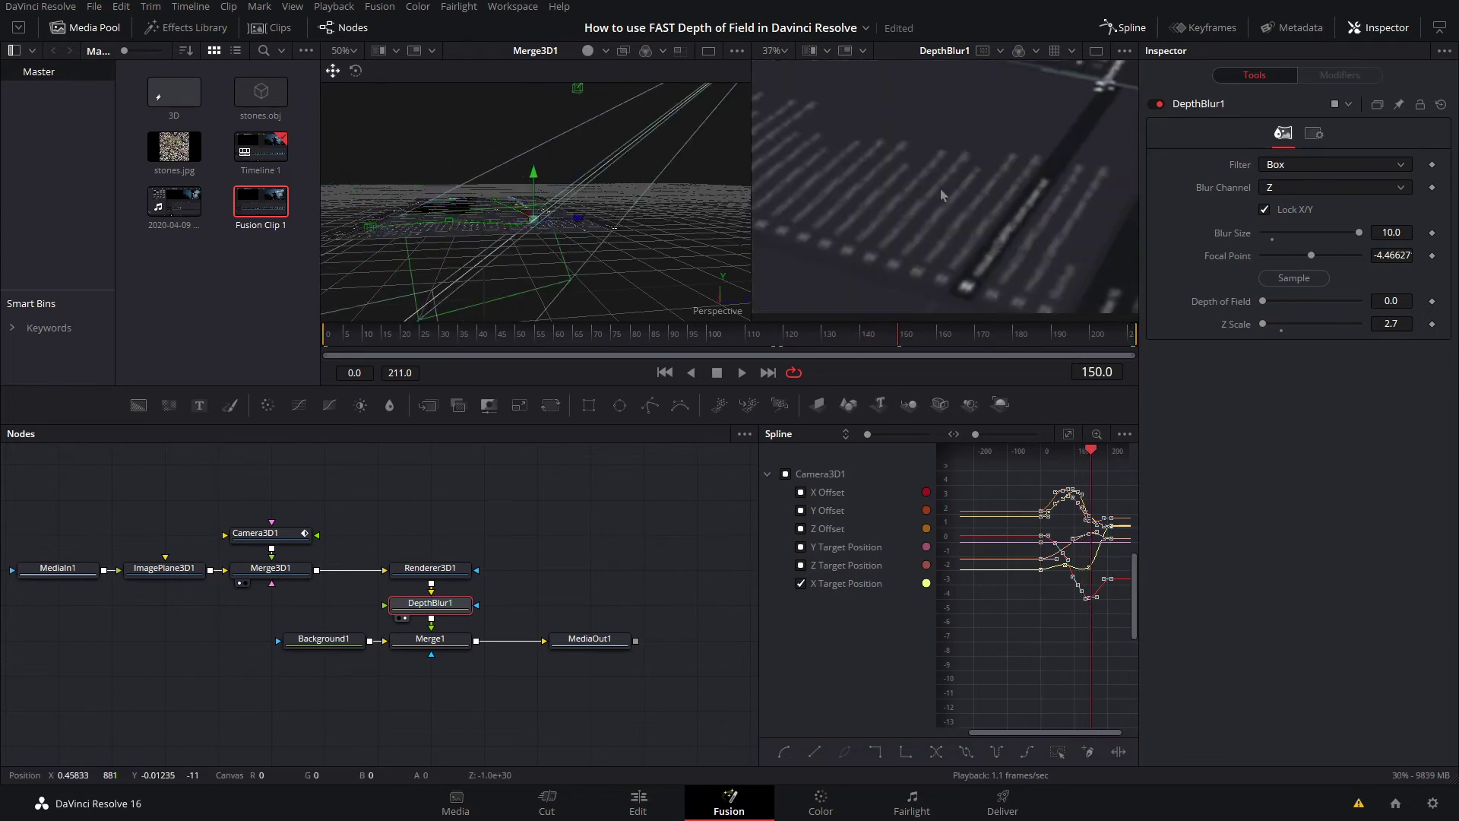
pyautogui.scroll(-2, 918, 245)
pyautogui.moveTo(1293, 277); pyautogui.dragTo(1004, 150)
pyautogui.scroll(3, 949, 203)
pyautogui.scroll(-3, 1004, 149)
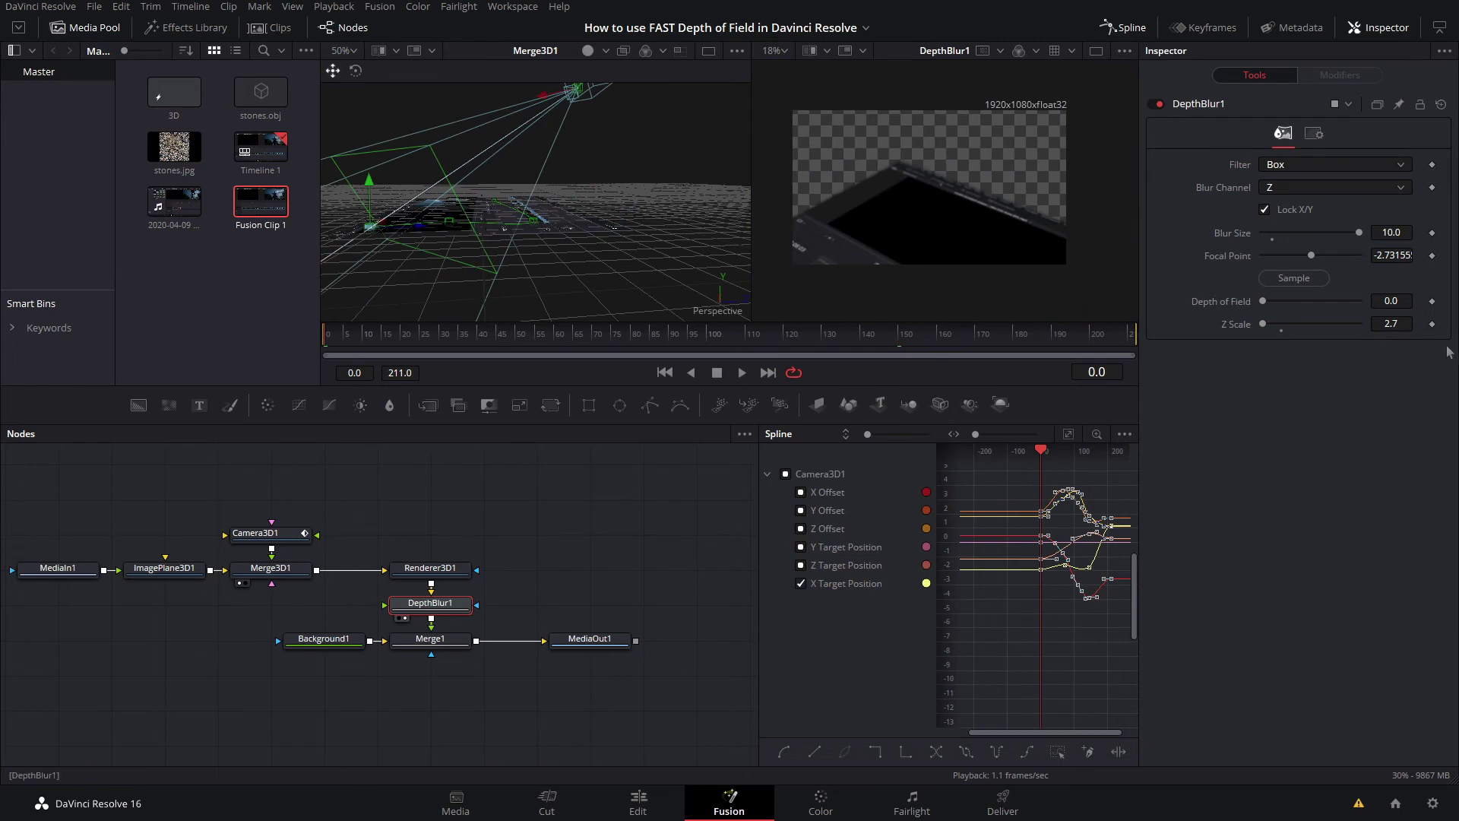
pyautogui.click(1434, 256)
pyautogui.moveTo(983, 207); pyautogui.dragTo(944, 183)
# Add Focal Point keyframes to DepthBlur1 at frames 37, 14 and 26 by sampling the area of the recording to focus on.
pyautogui.moveTo(355, 336); pyautogui.dragTo(467, 329)
pyautogui.moveTo(1319, 281); pyautogui.dragTo(912, 110)
pyautogui.click(378, 335)
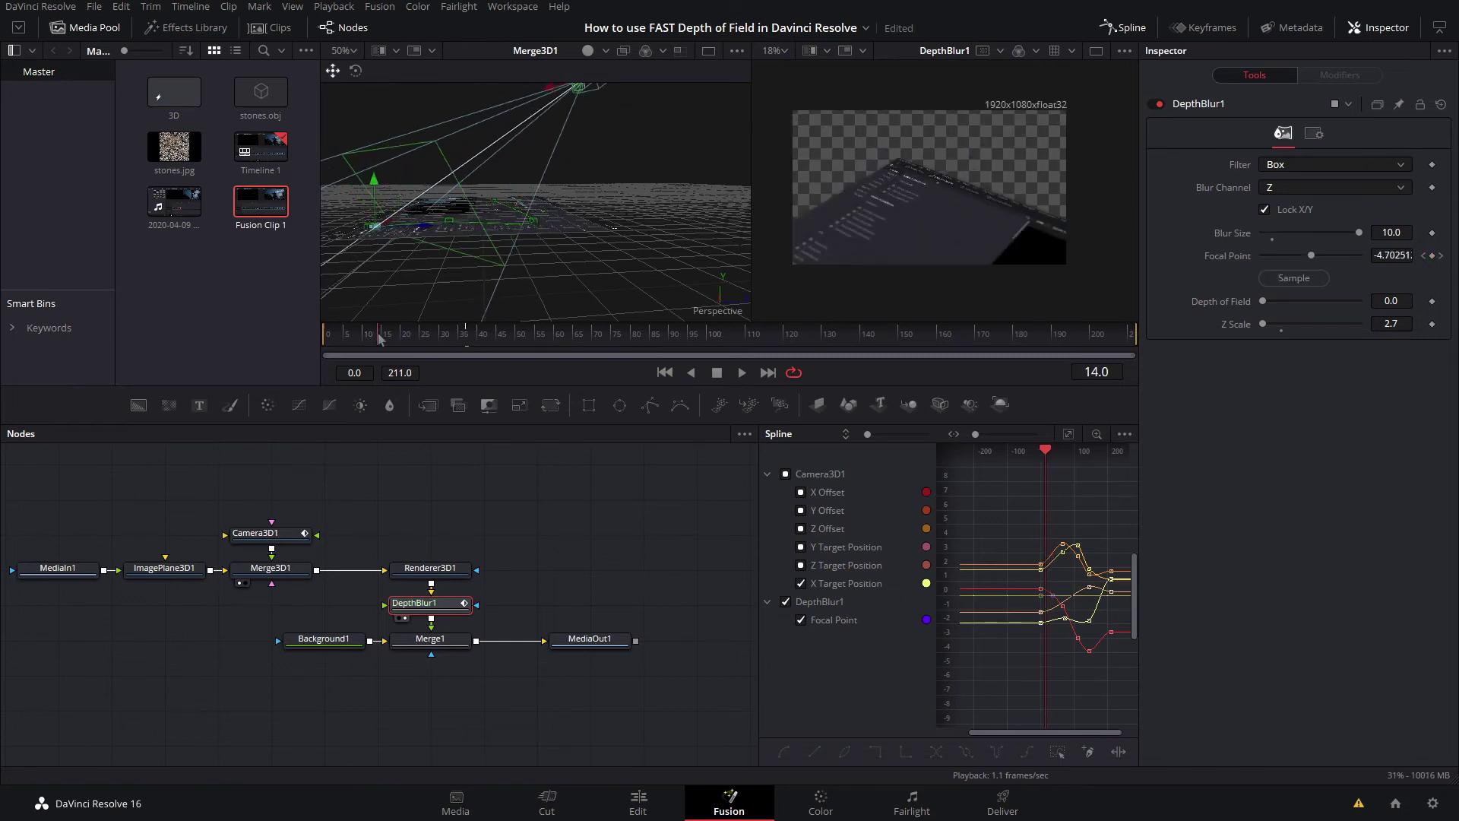
pyautogui.moveTo(1294, 278); pyautogui.dragTo(932, 168)
pyautogui.click(426, 338)
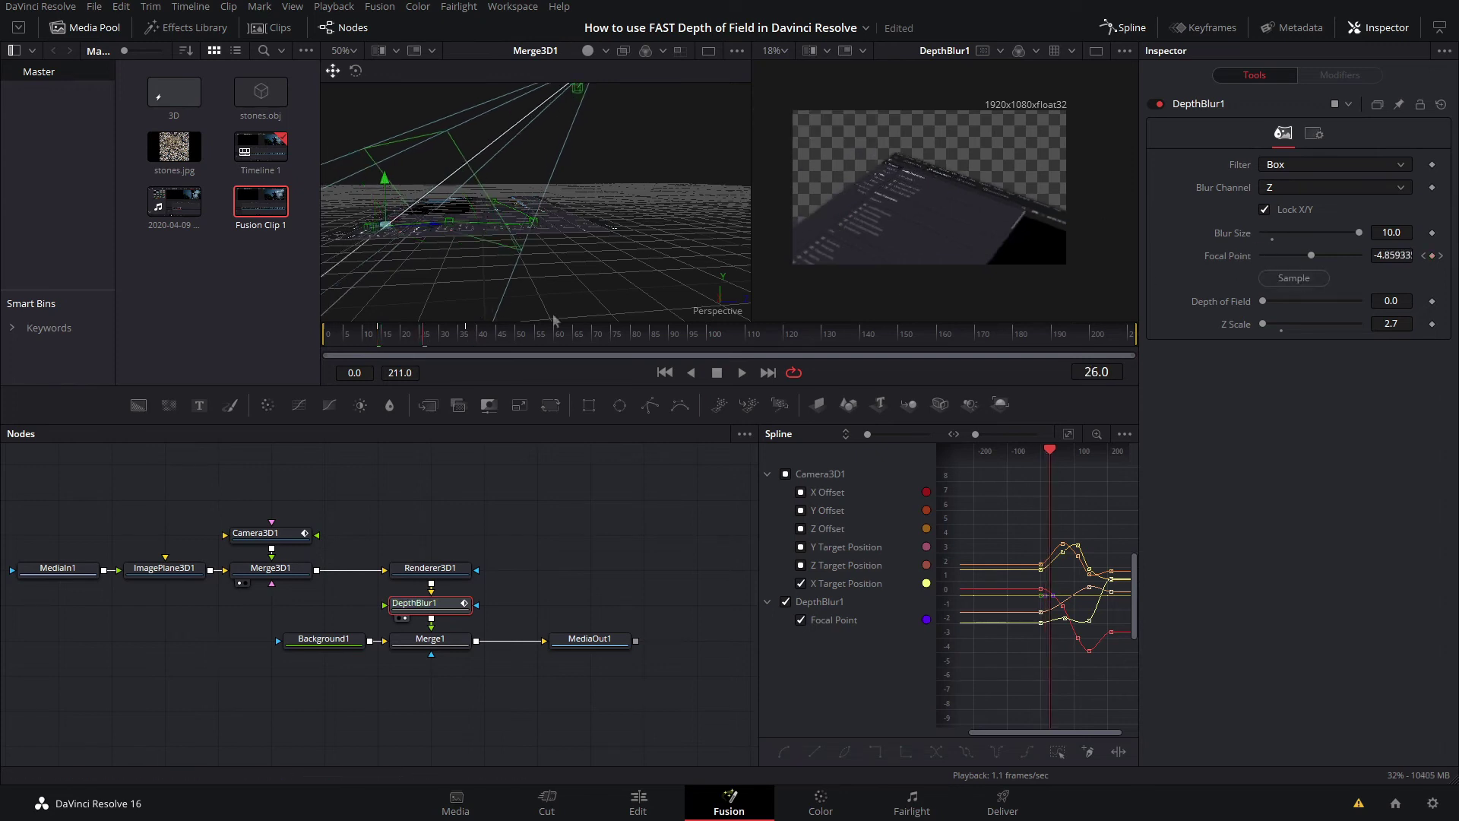
pyautogui.moveTo(1294, 278); pyautogui.dragTo(881, 168)
# Sample the focus area again at frames 47 and 55 to add more Focal Point keyframes along the camera move.
pyautogui.moveTo(434, 339)
pyautogui.mouseDown()
pyautogui.moveTo(462, 335)
pyautogui.moveTo(446, 339)
pyautogui.mouseUp()
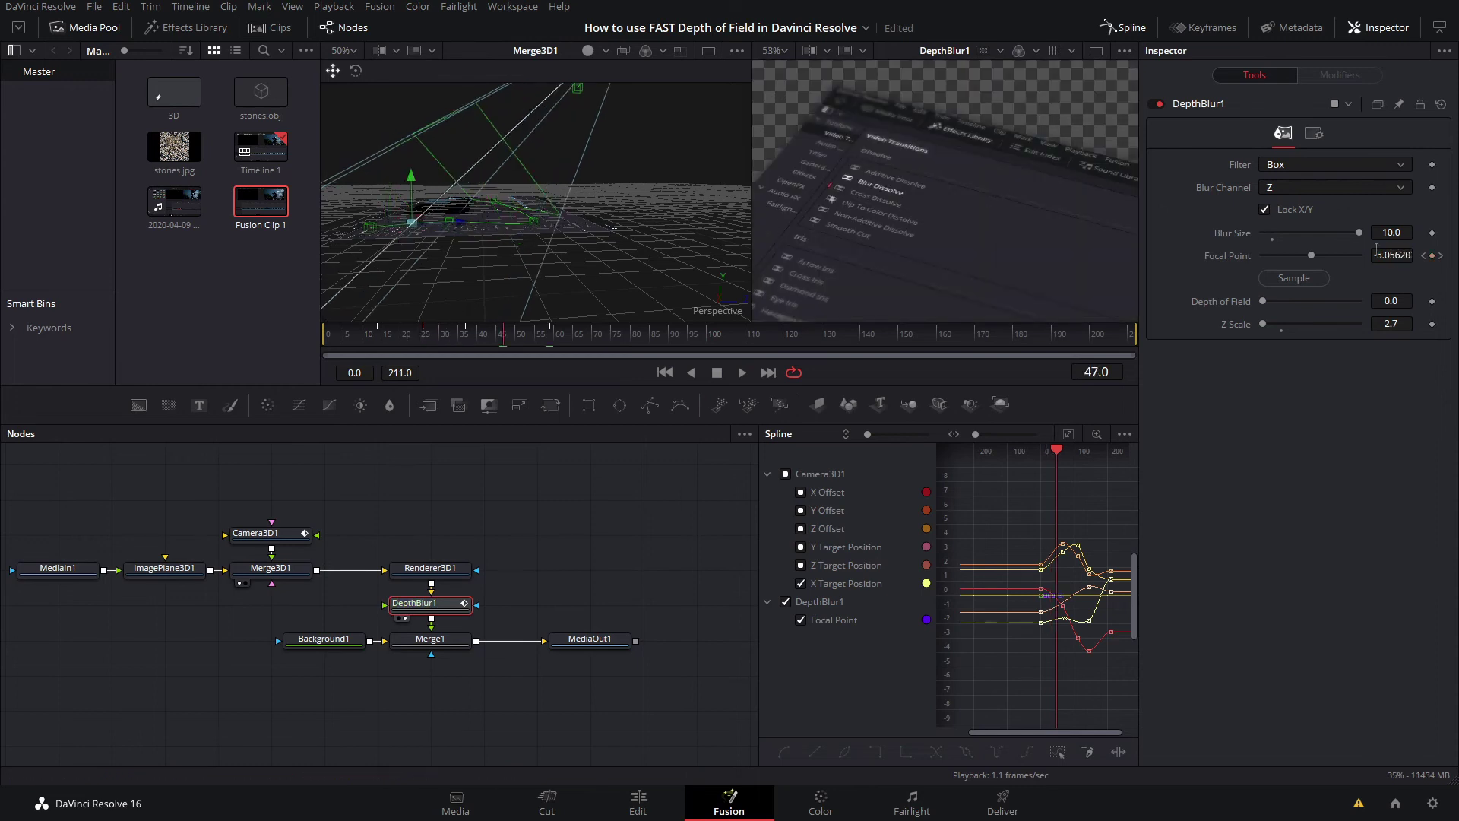
pyautogui.moveTo(1293, 278); pyautogui.dragTo(840, 133)
pyautogui.moveTo(522, 338); pyautogui.dragTo(538, 336)
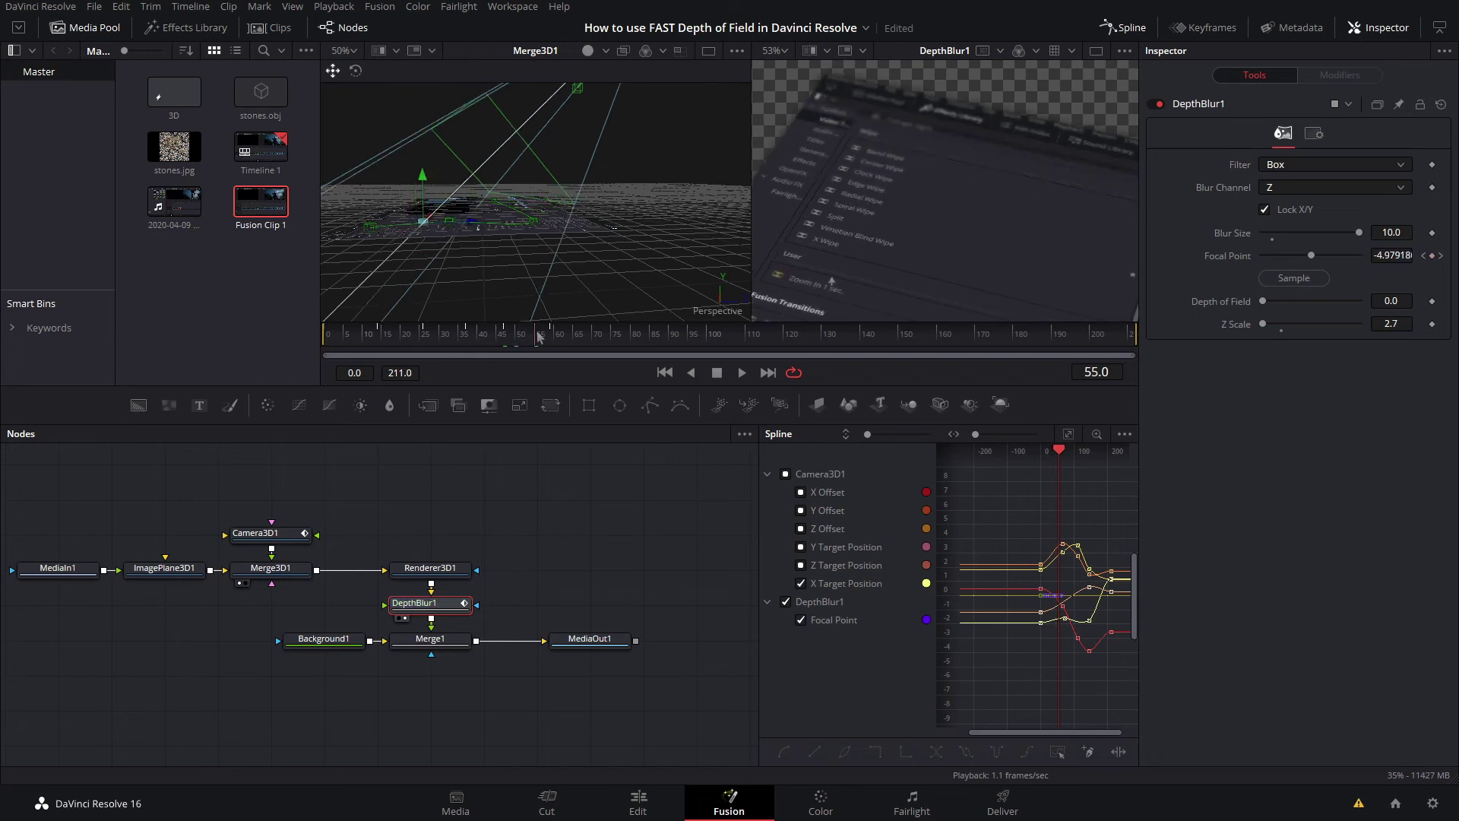
pyautogui.moveTo(1294, 278); pyautogui.dragTo(840, 277)
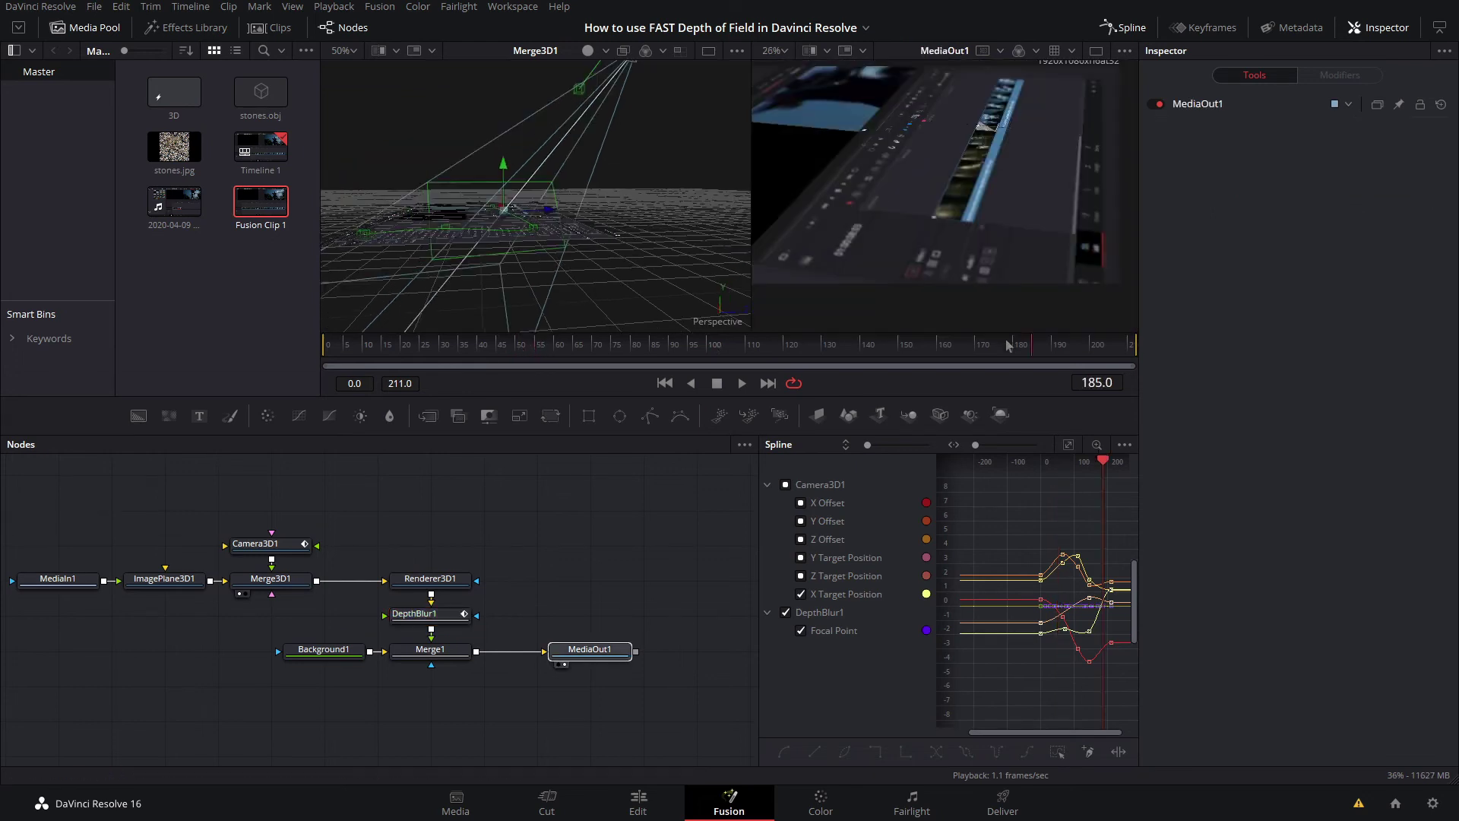
# Play MediaOut1's output from frame 0 to review the animated focus.
pyautogui.moveTo(1006, 339); pyautogui.dragTo(32, 362)
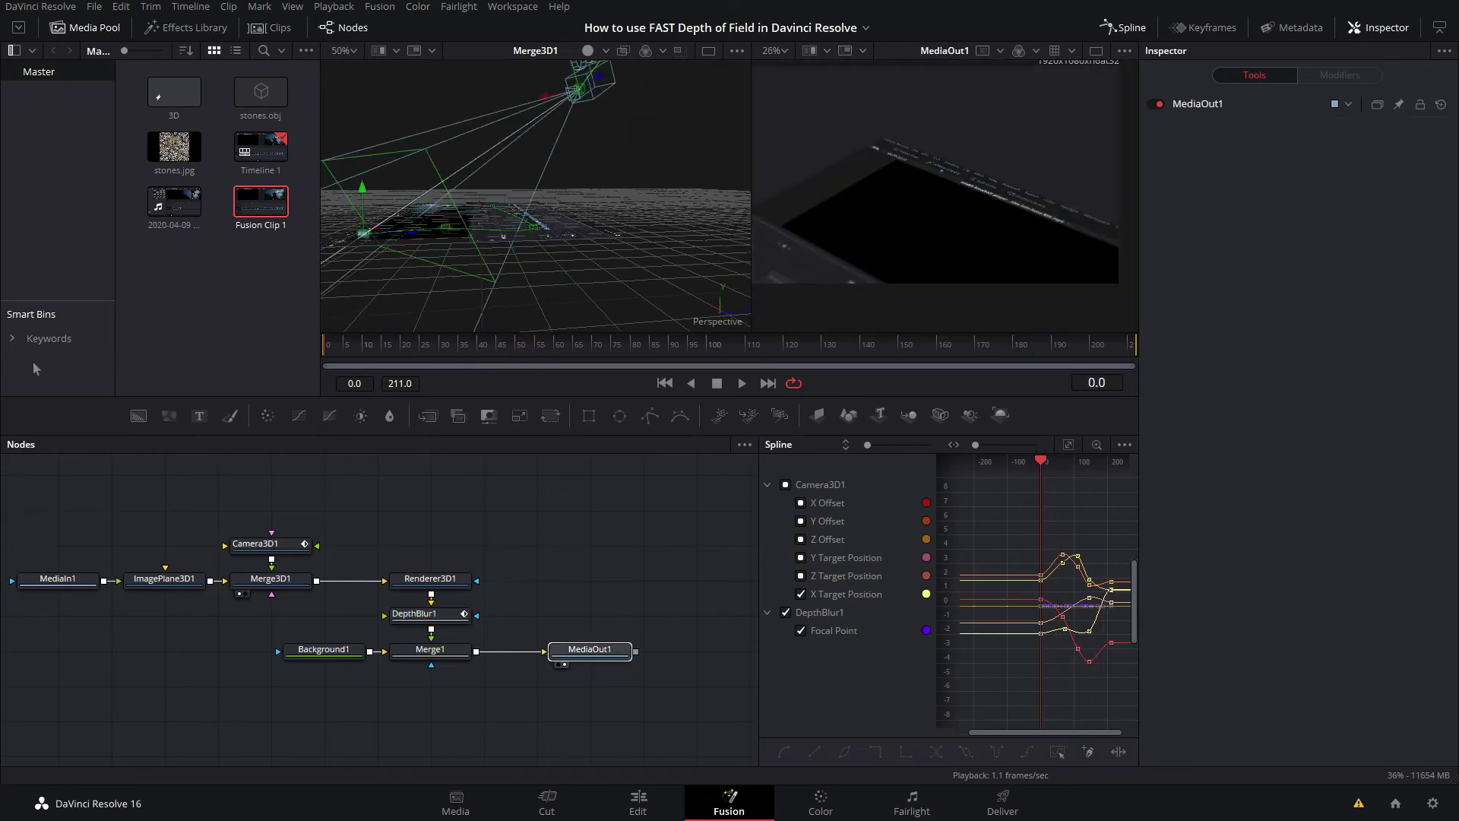
pyautogui.press('space')
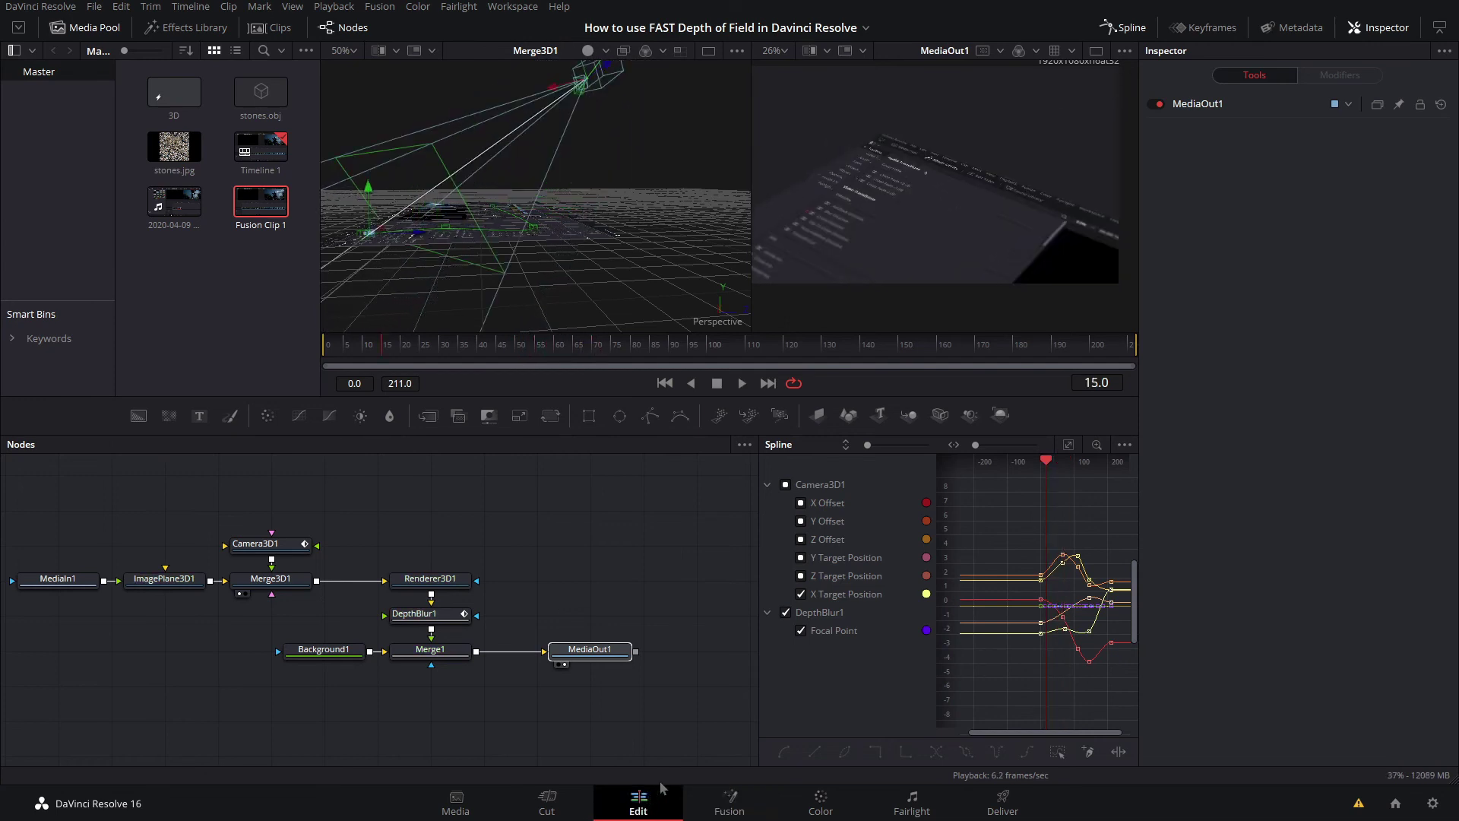
# Switch to the Edit page and play the timeline's second Fusion clip from its start, replaying it to review the depth of field.
pyautogui.click(638, 802)
pyautogui.moveTo(320, 469); pyautogui.dragTo(409, 512)
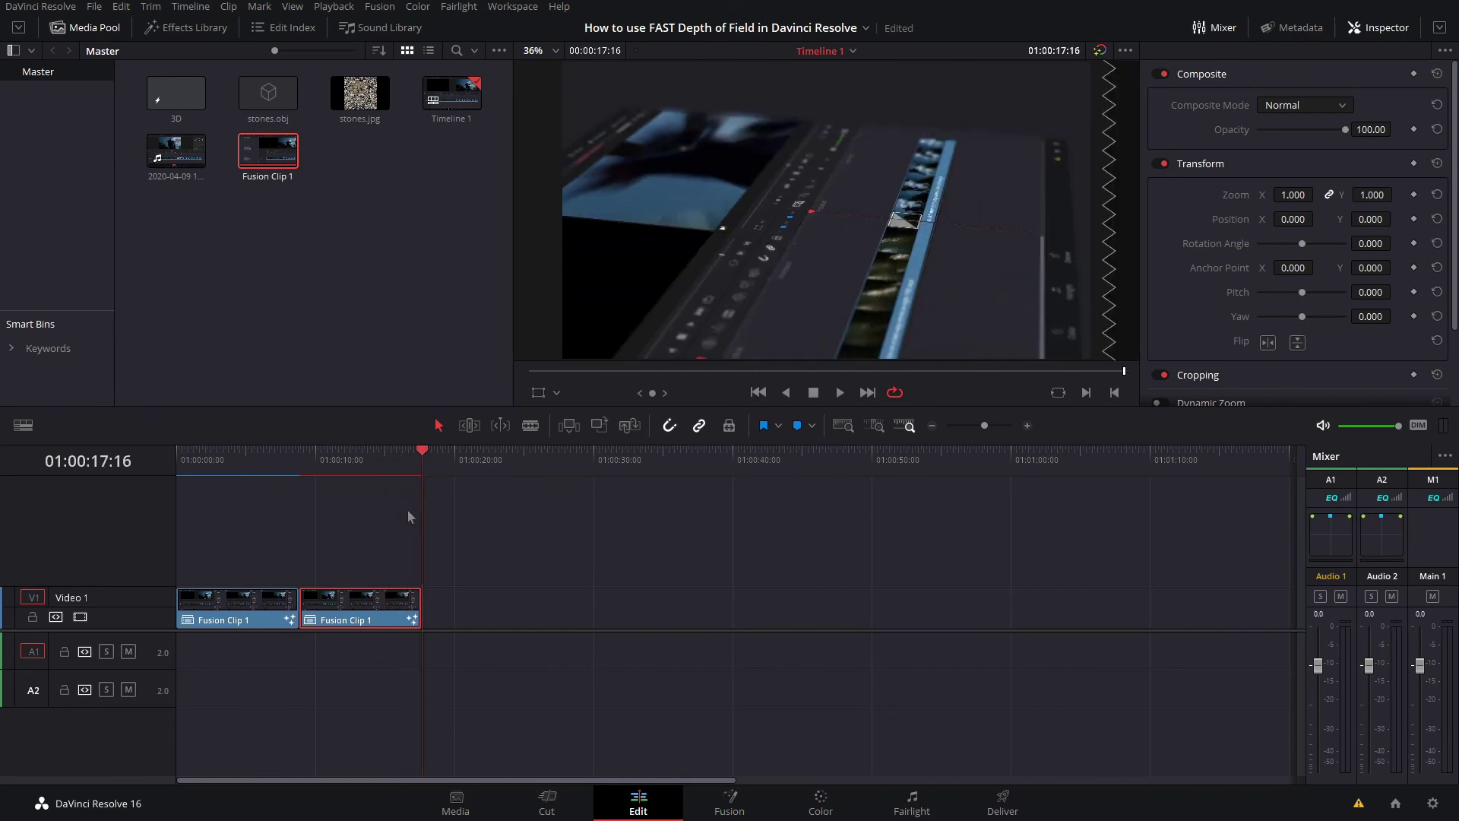
pyautogui.click(531, 500)
pyautogui.moveTo(408, 471); pyautogui.dragTo(307, 528)
pyautogui.press('space')
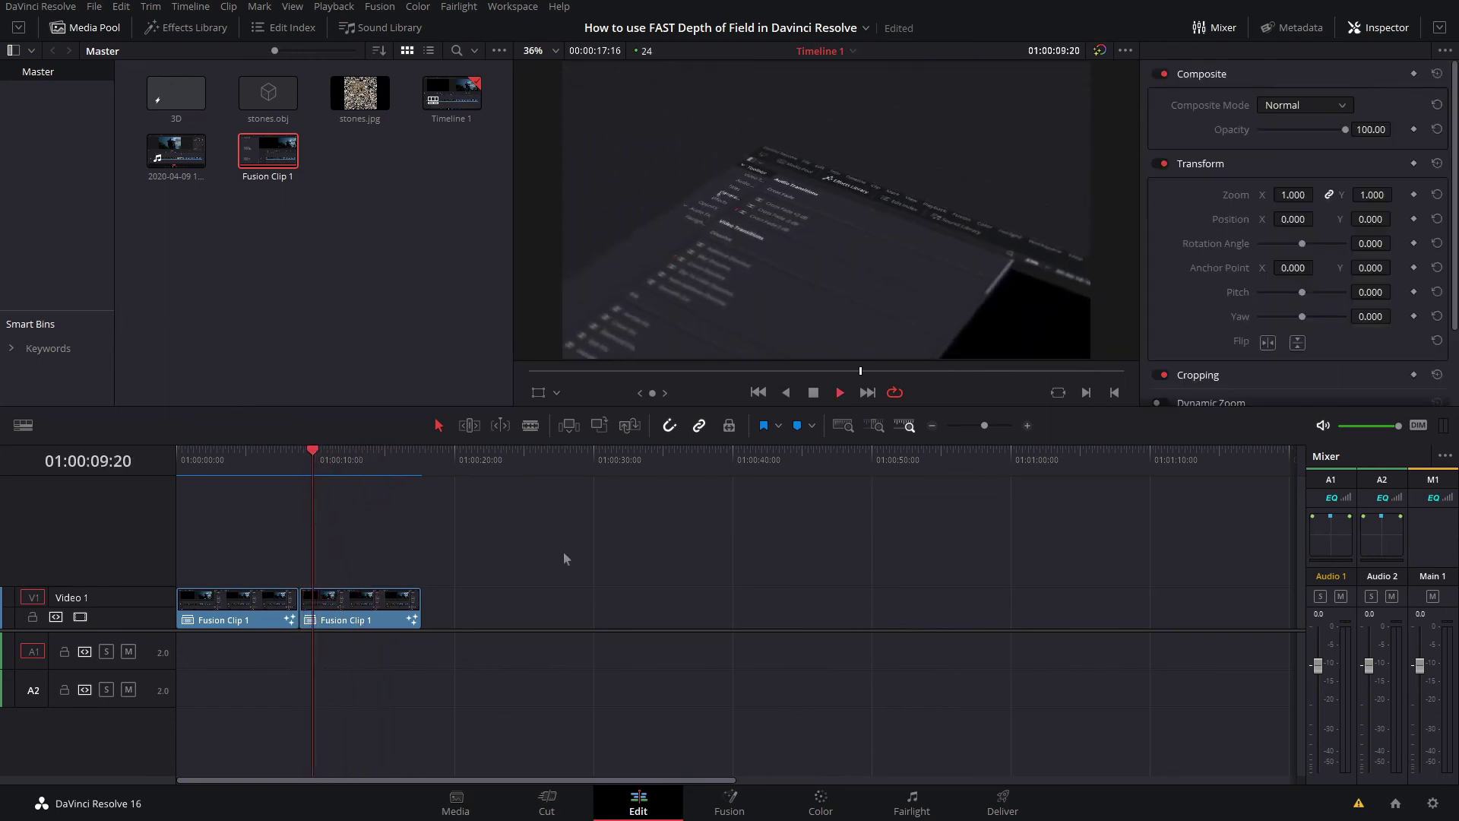
pyautogui.click(323, 481)
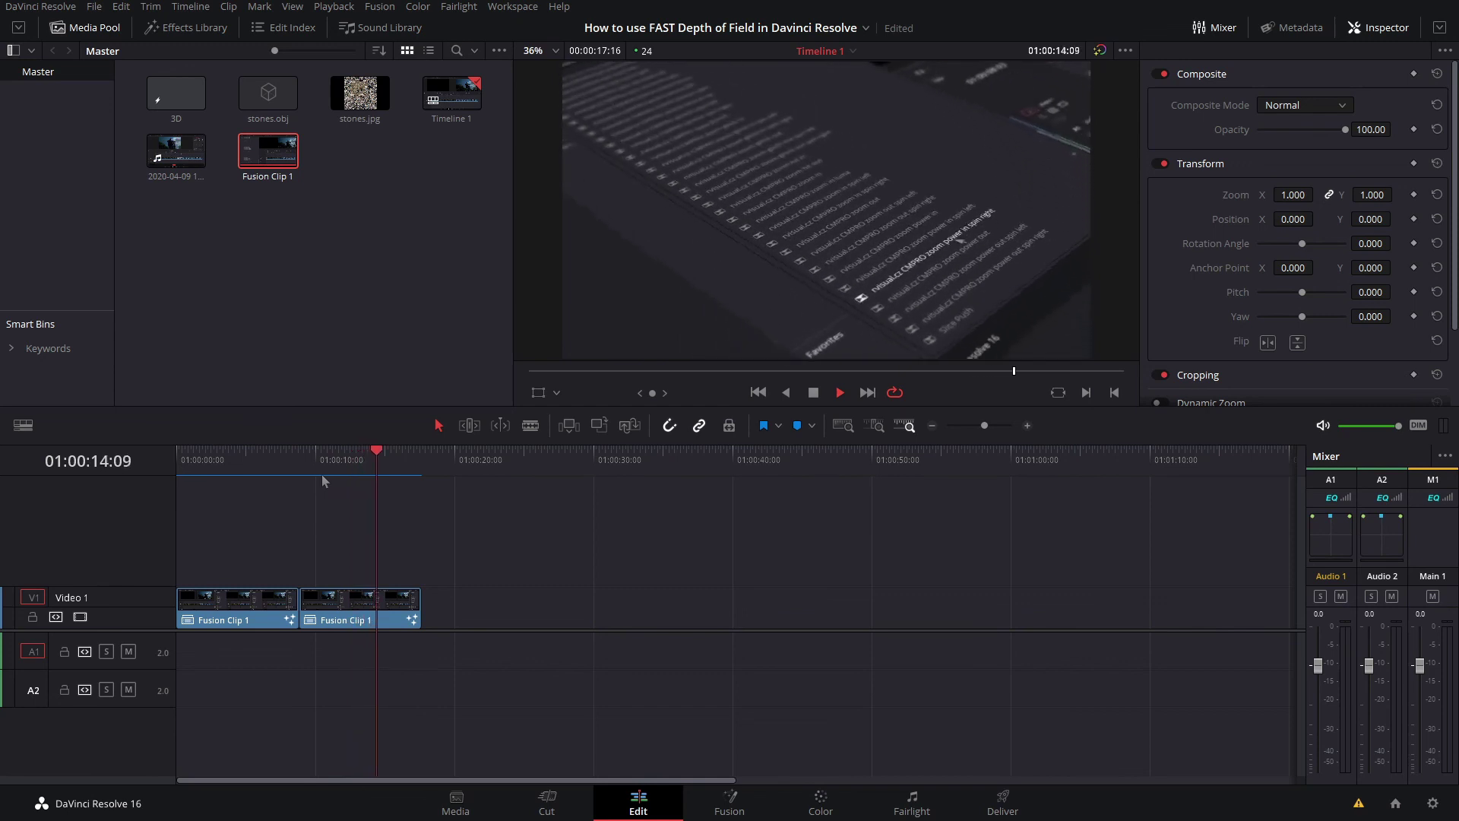
pyautogui.click(317, 486)
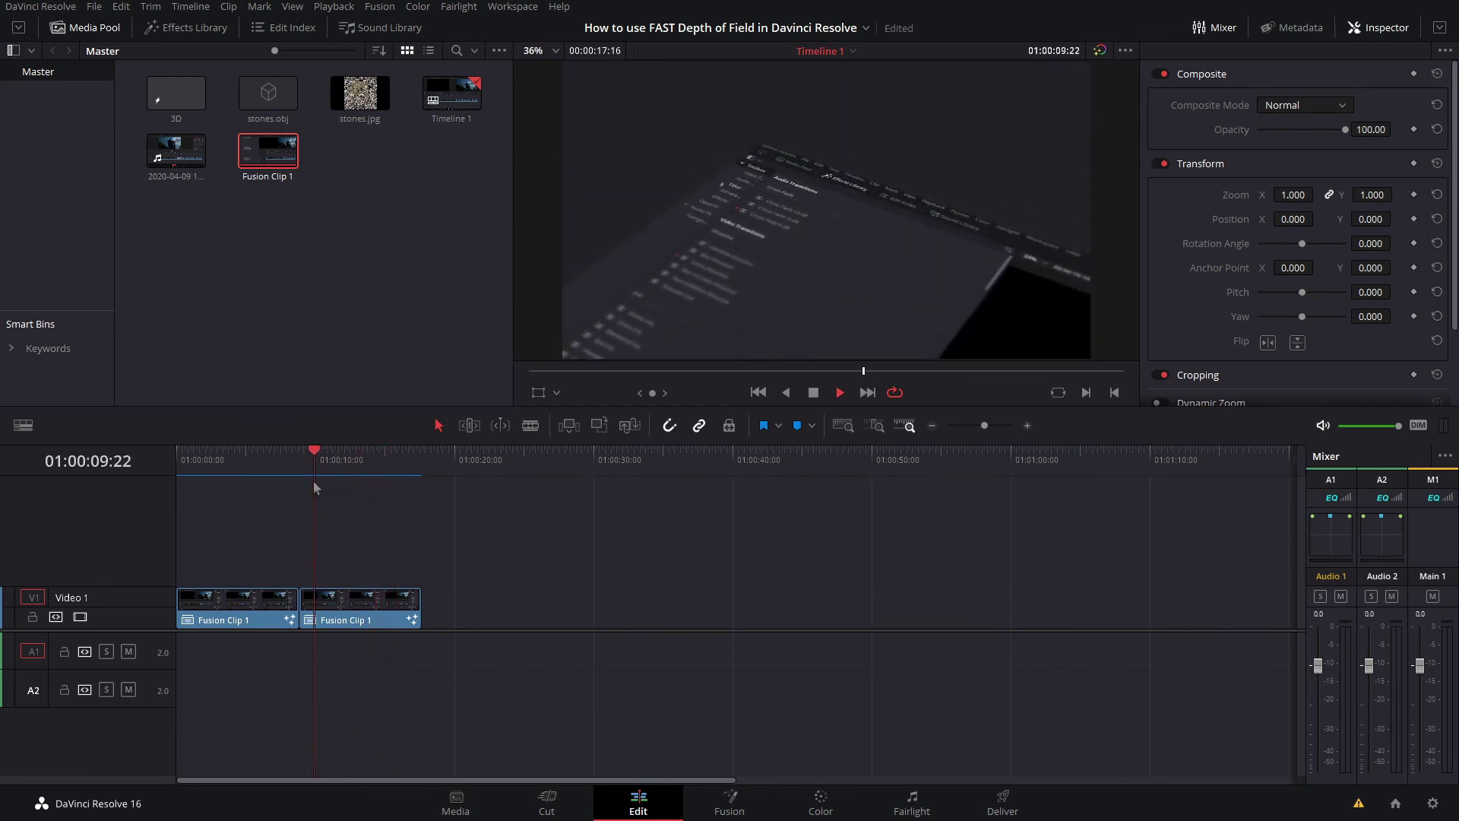